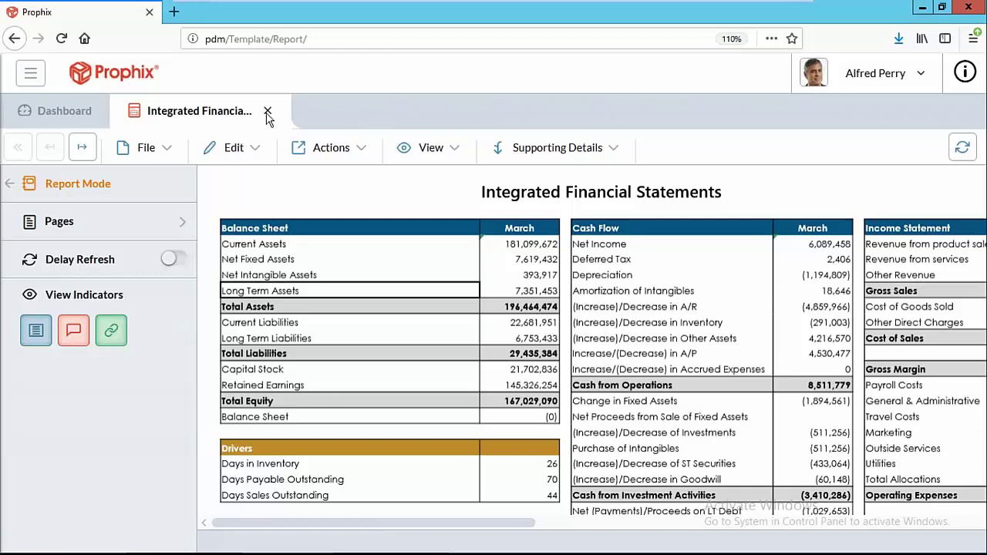
Step: Close the Integrated Financial Statements report and open Budget Cycle Project from the dashboard favorites
left_click(267, 112)
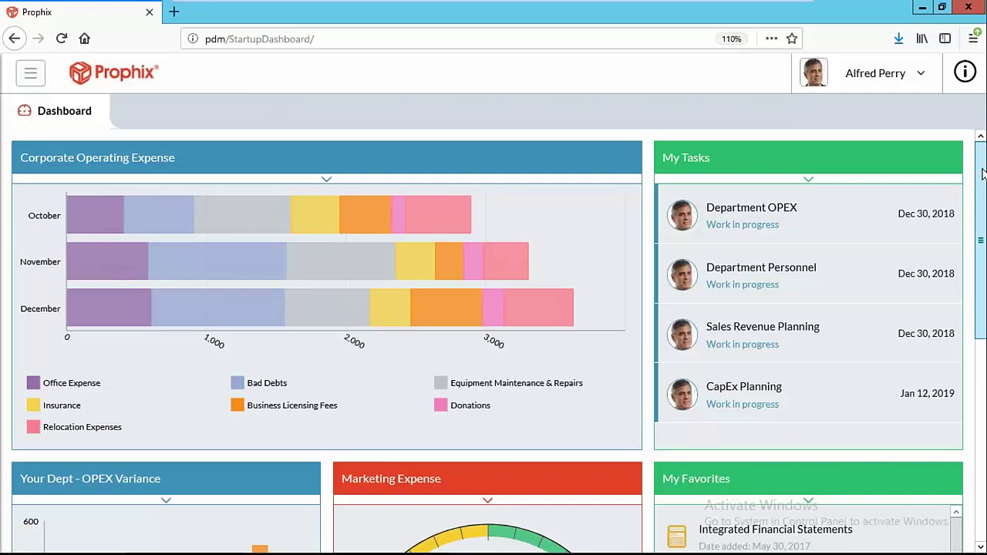
left_click_drag(982, 174, 976, 301)
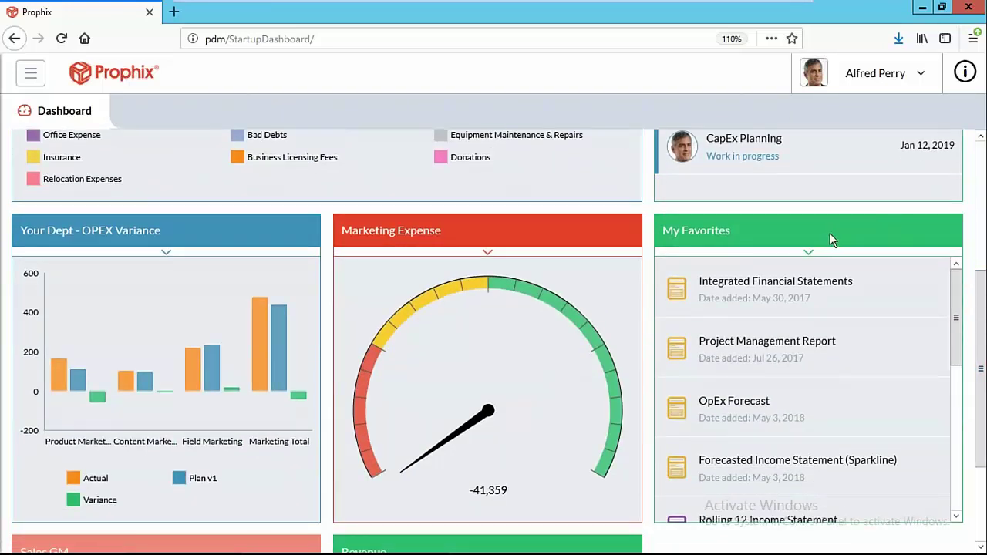
left_click_drag(956, 286, 956, 441)
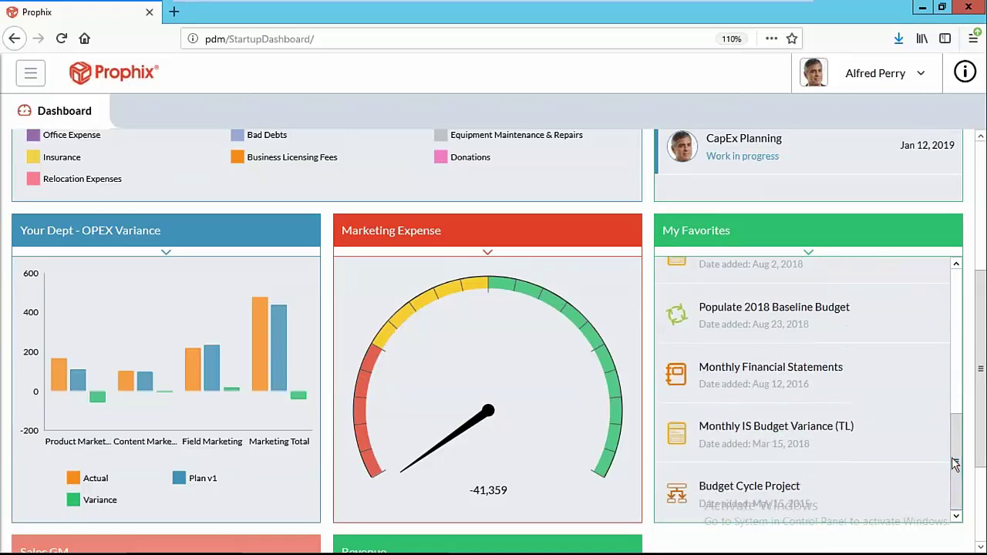
left_click(745, 503)
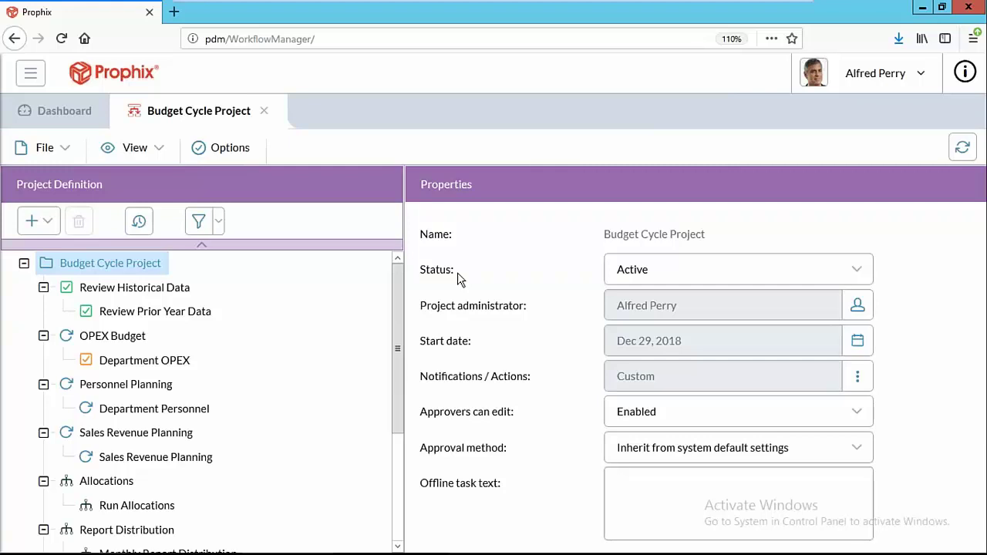
Step: View the Budget Cycle Project as a flow diagram and return it to the list view
left_click(135, 149)
left_click(133, 202)
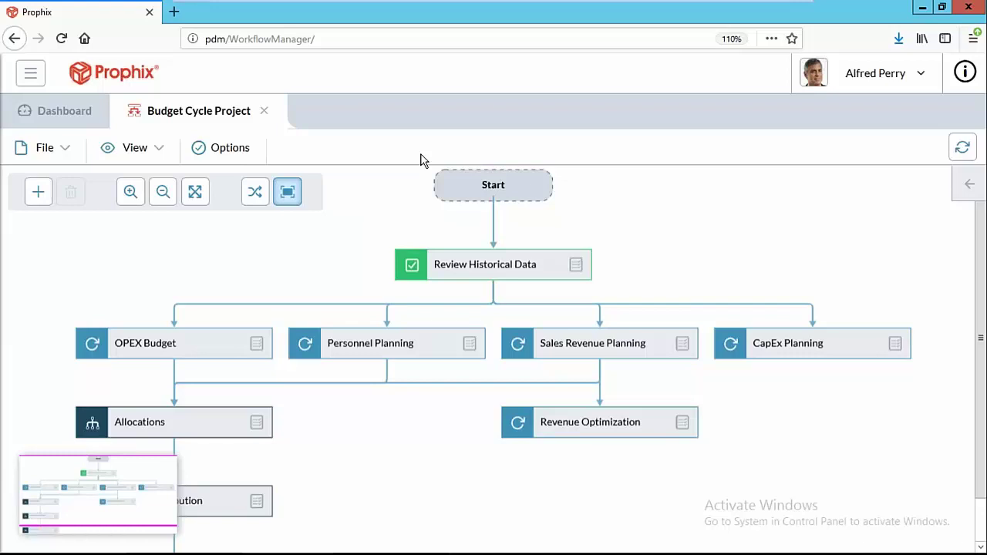
left_click(166, 146)
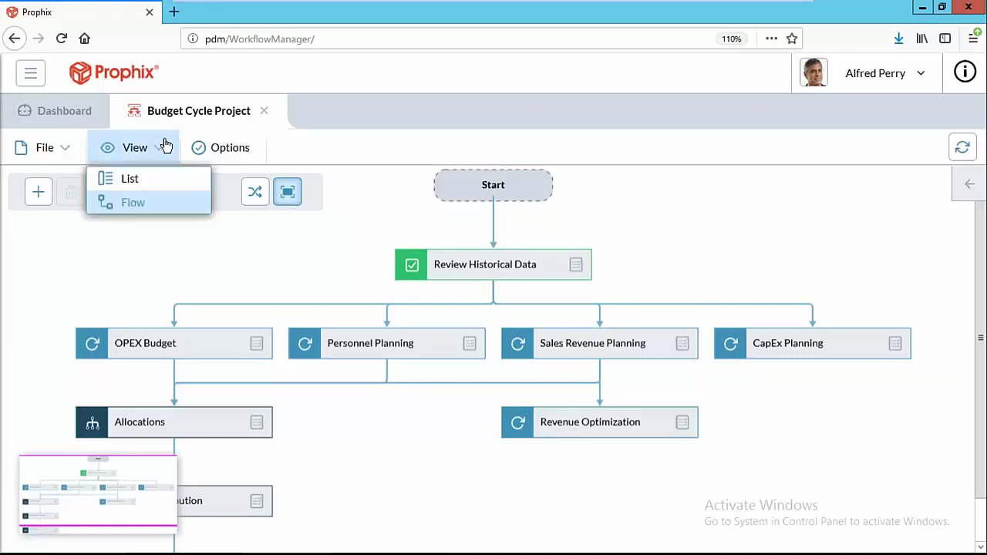
left_click(130, 182)
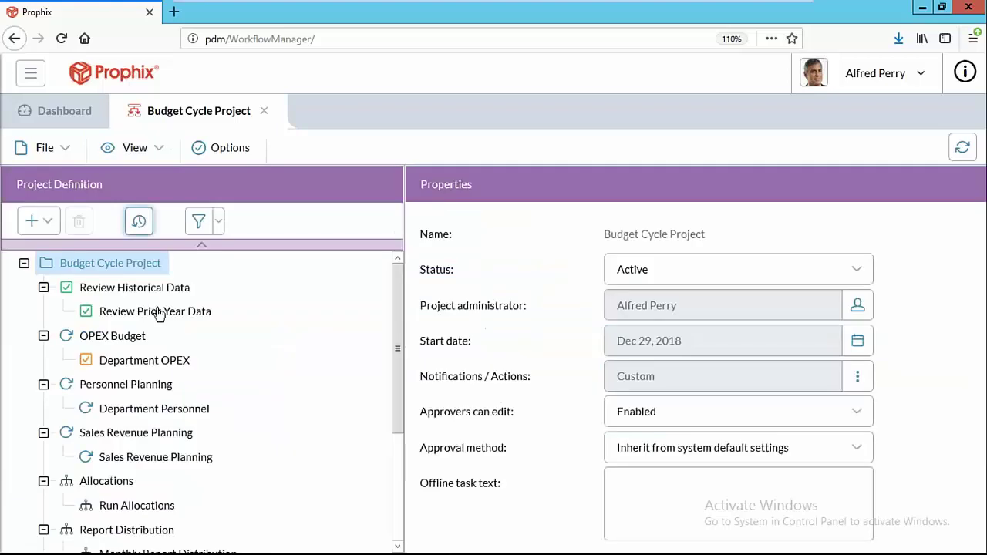
Step: Examine the Department OPEX task's properties and its workflow task started e-mail in Outlook, closing the message when done
left_click(141, 364)
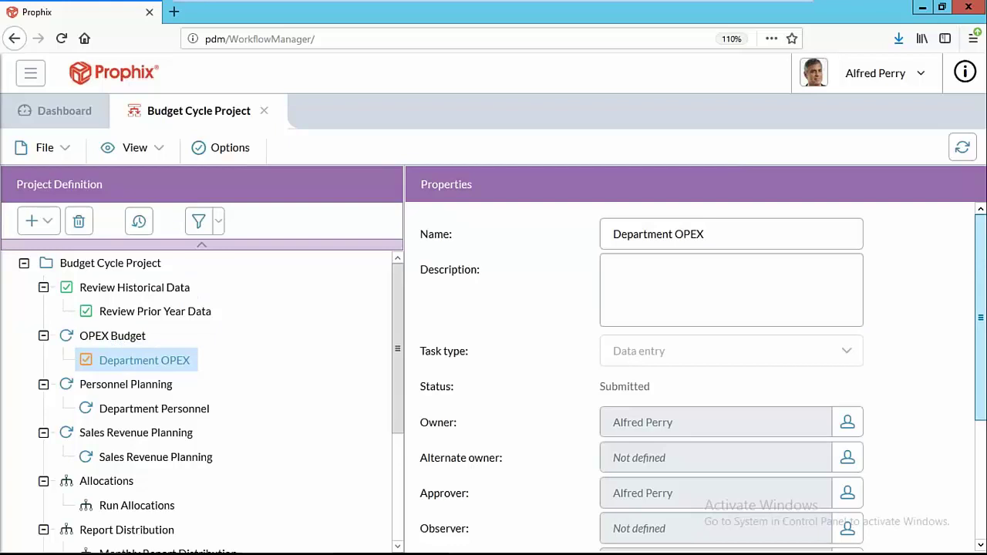
scroll(979, 272, "down", 3)
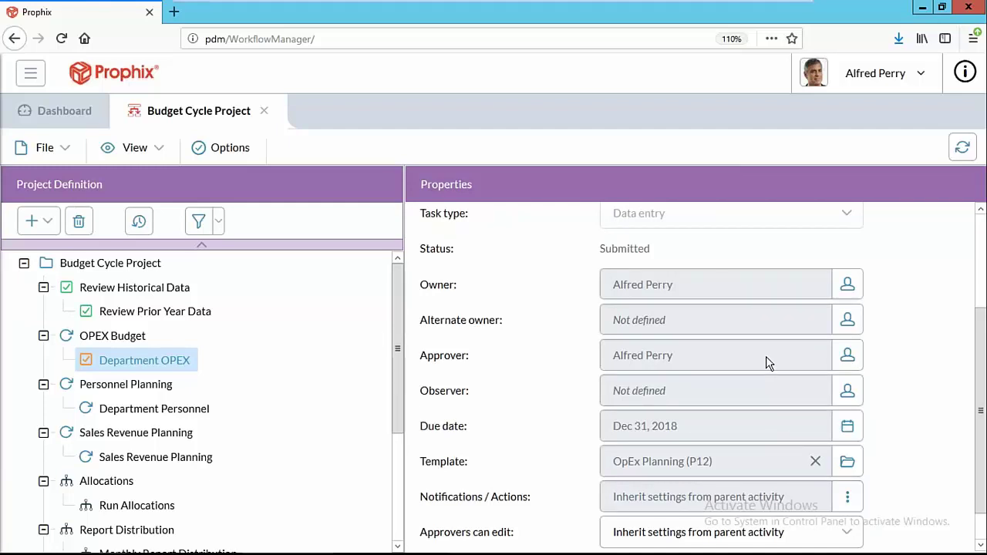
mouse_move(454, 551)
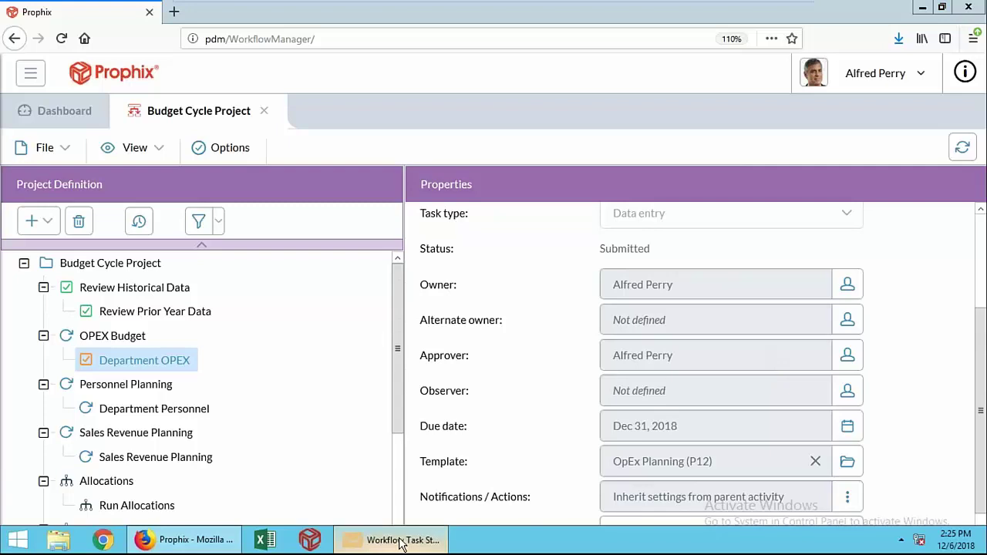
left_click(400, 542)
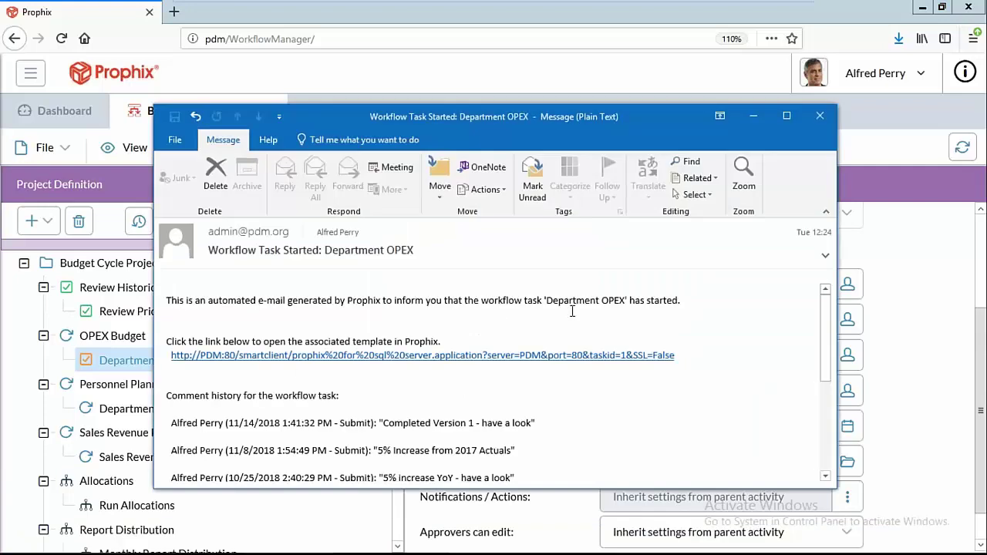
left_click(821, 115)
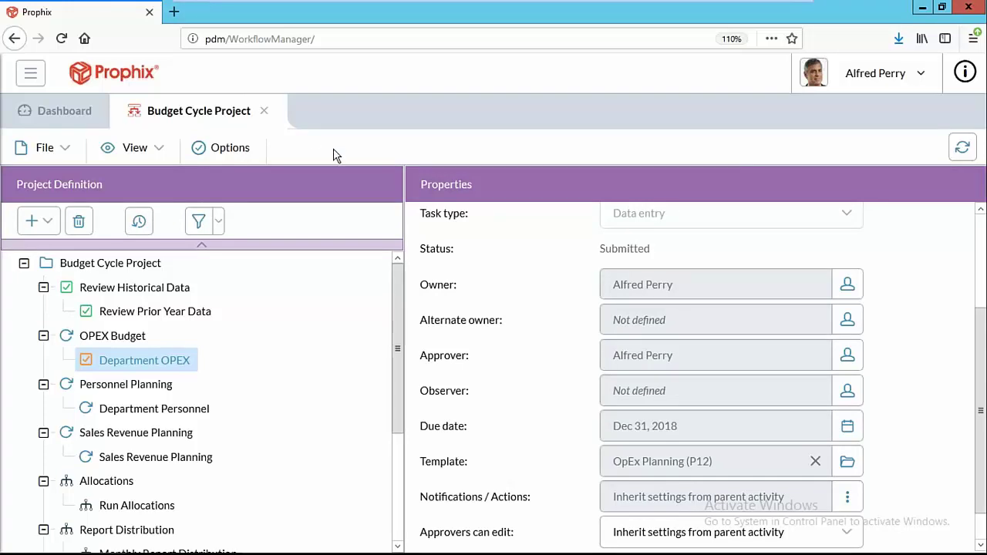
Step: Close the Budget Cycle Project and open the Department OPEX task from the dashboard task list
left_click(264, 114)
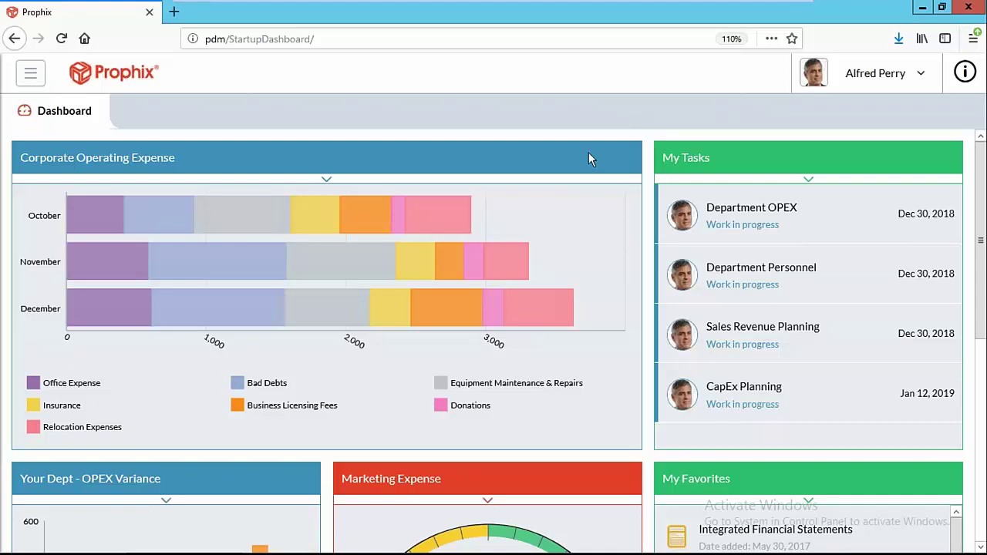
mouse_move(362, 550)
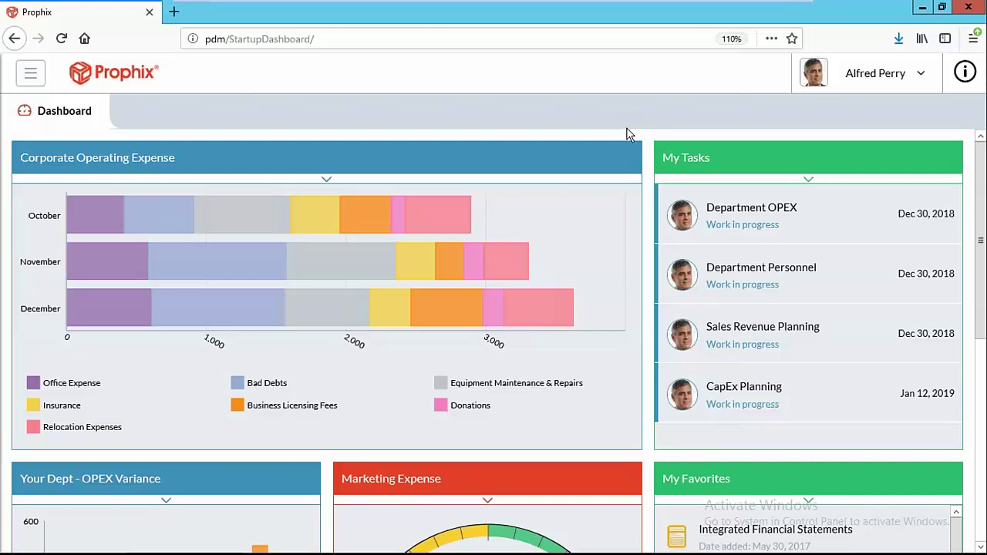
left_click(716, 213)
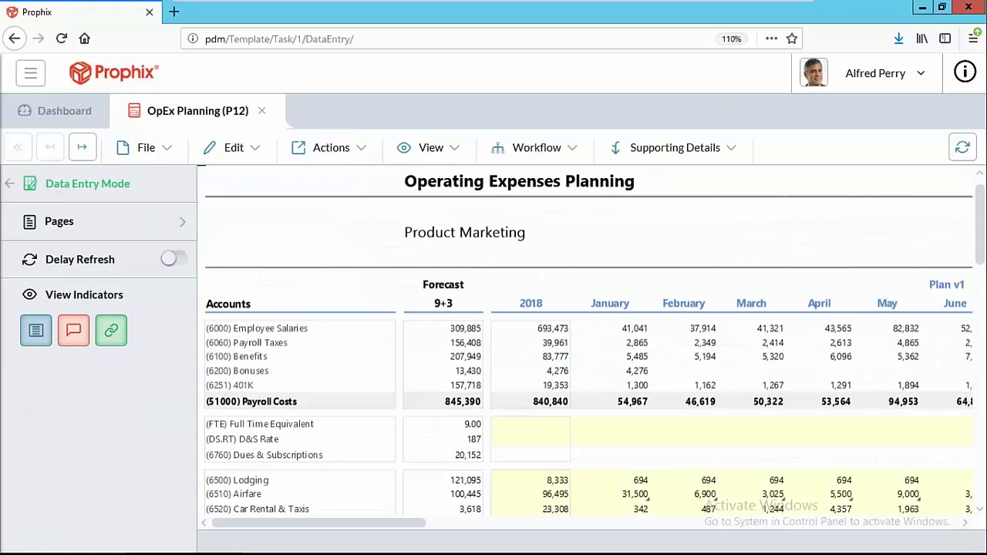
Step: Check which organizations and plan versions the OpEx Planning template offers, keeping Product Marketing and Plan v1
left_click(147, 223)
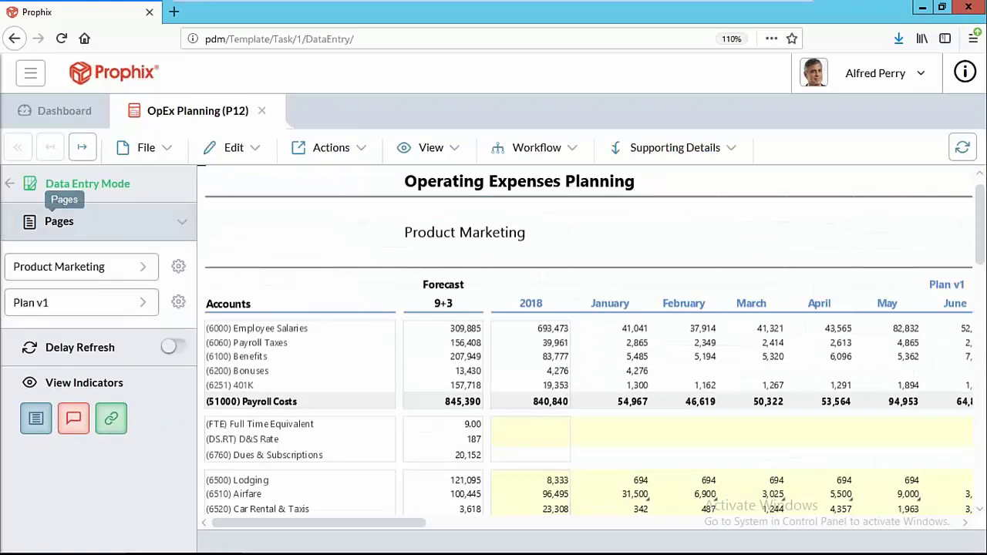
left_click(87, 276)
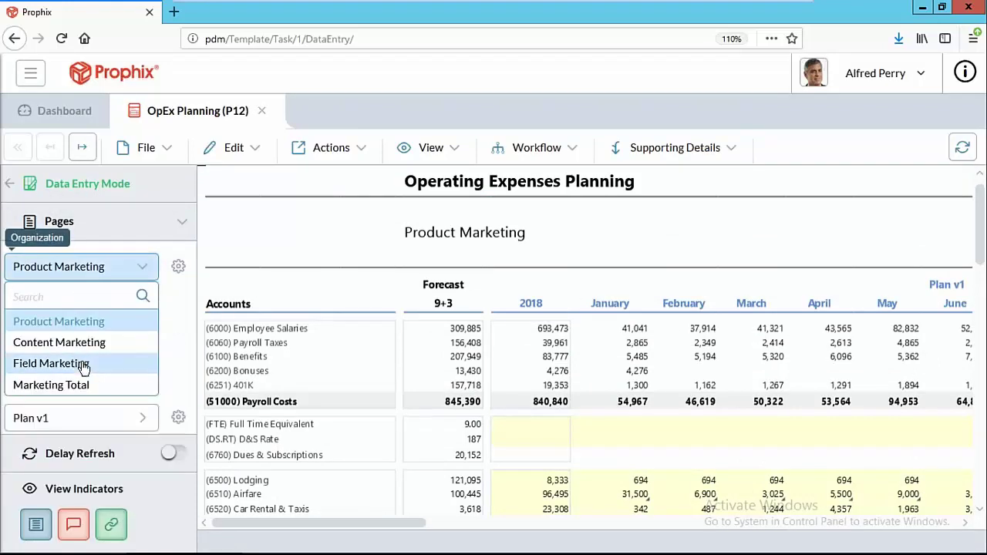
left_click(119, 274)
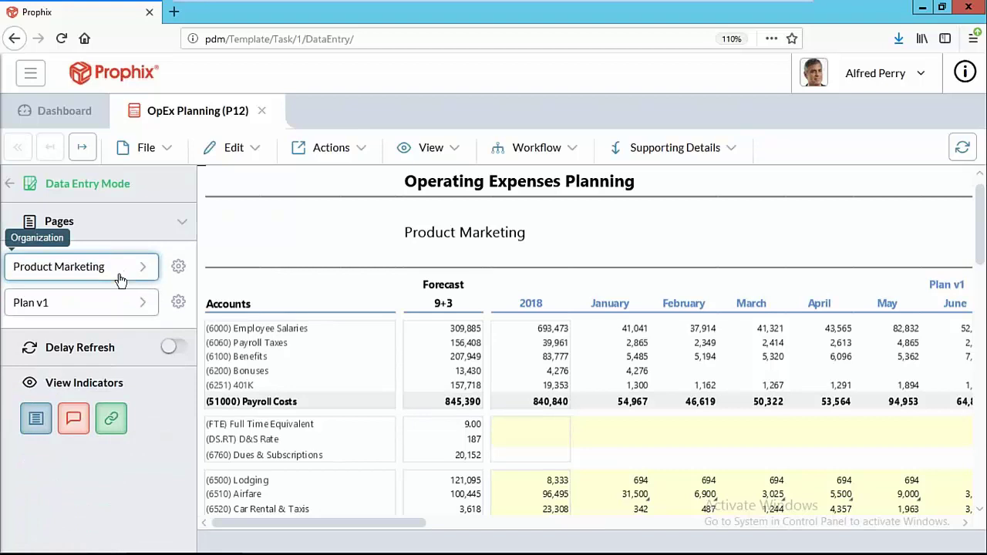
left_click(126, 304)
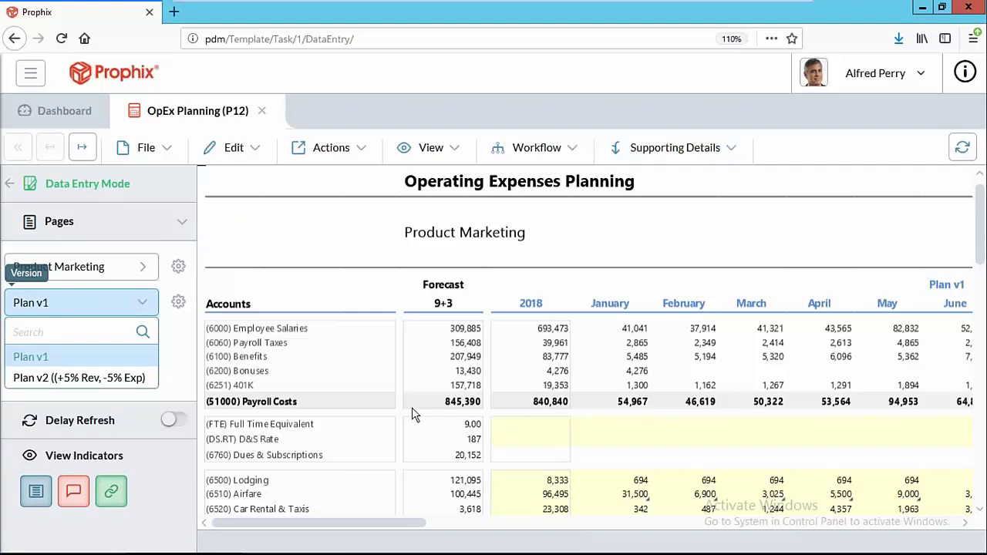
left_click(617, 399)
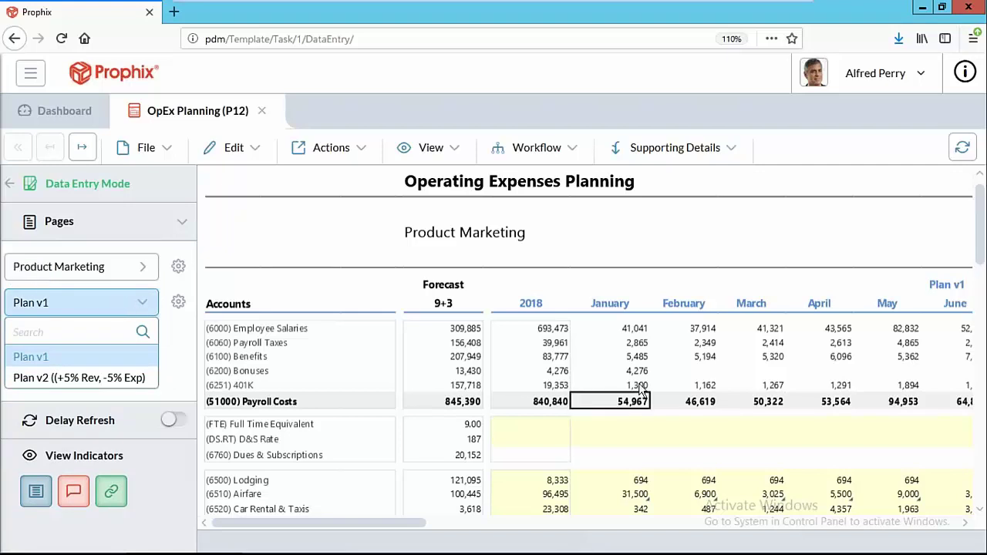
left_click(125, 302)
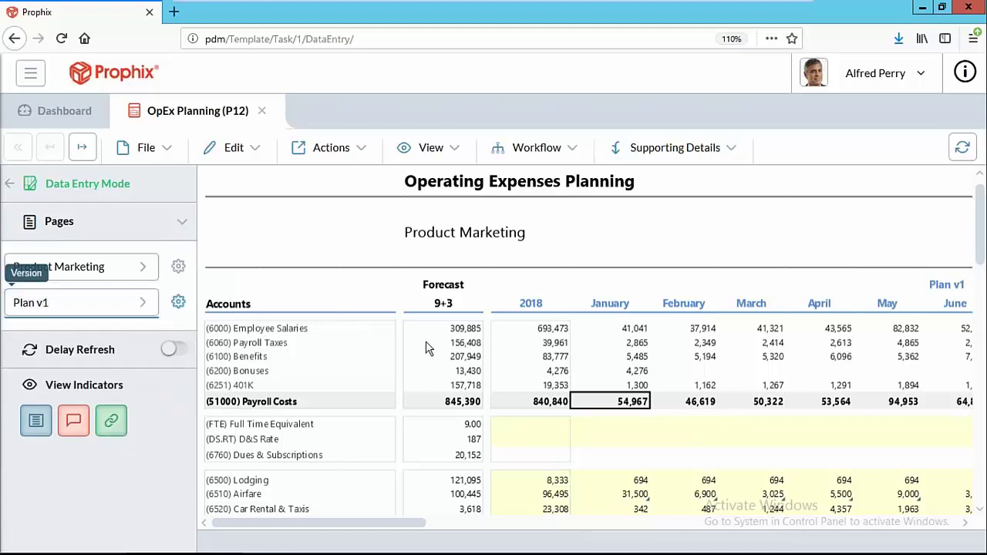
left_click(638, 377)
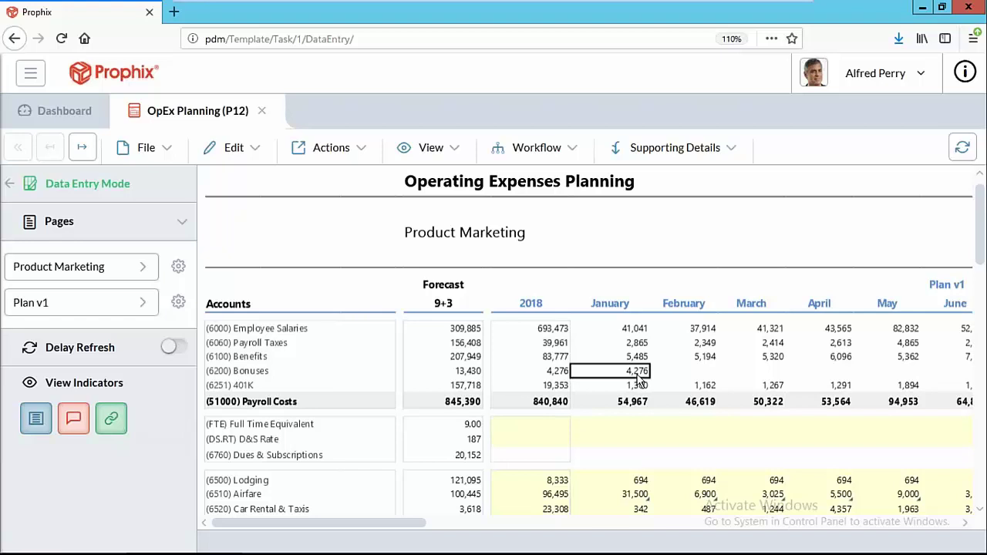
Step: Set the 2018 total for the (6700) Insurance account to 50000
scroll(638, 381, "down", 2)
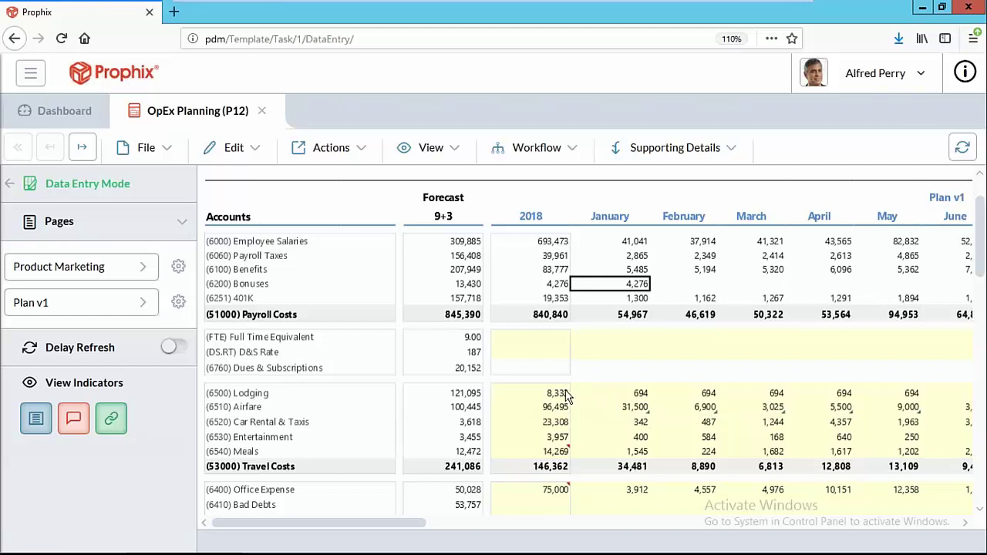
scroll(561, 395, "down", 2)
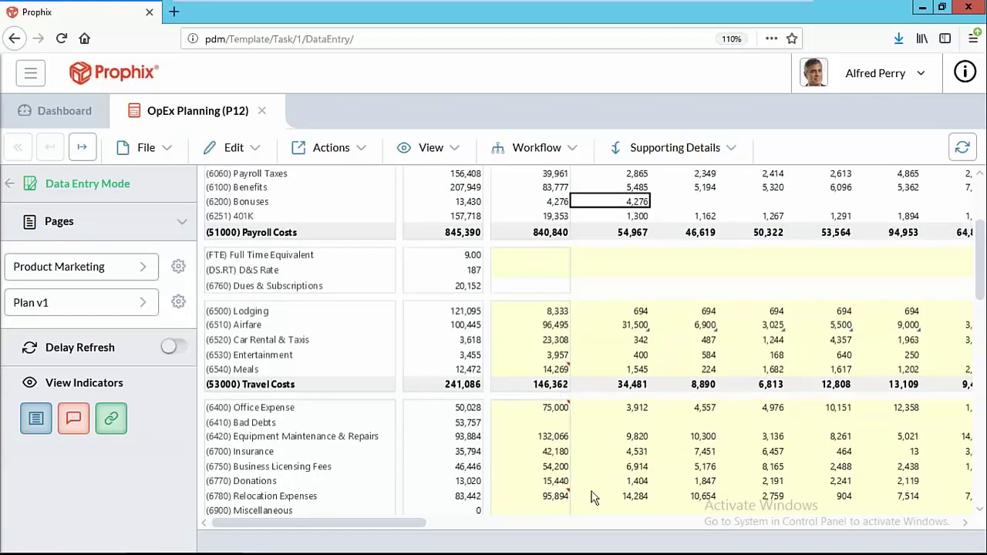
left_click(544, 451)
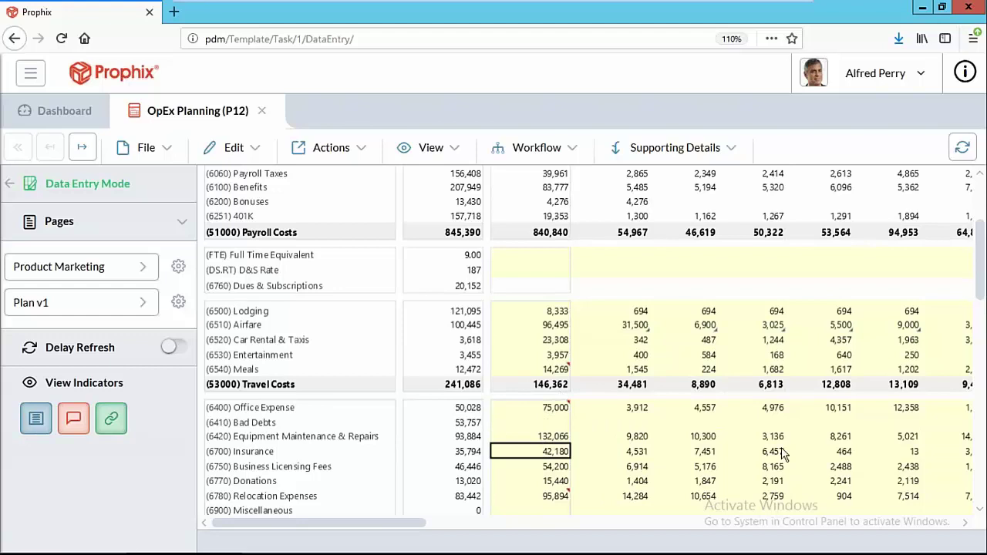
type("50000")
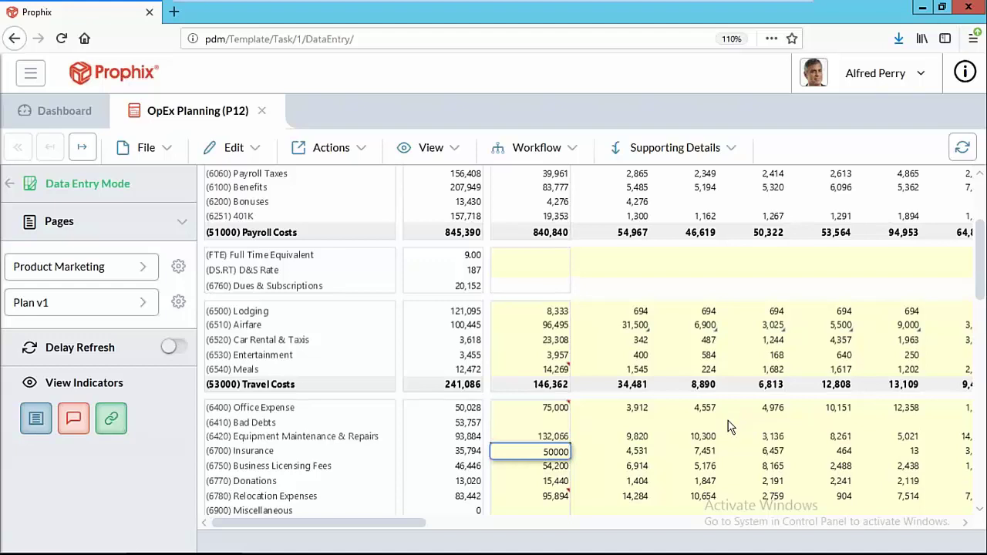
key("Tab")
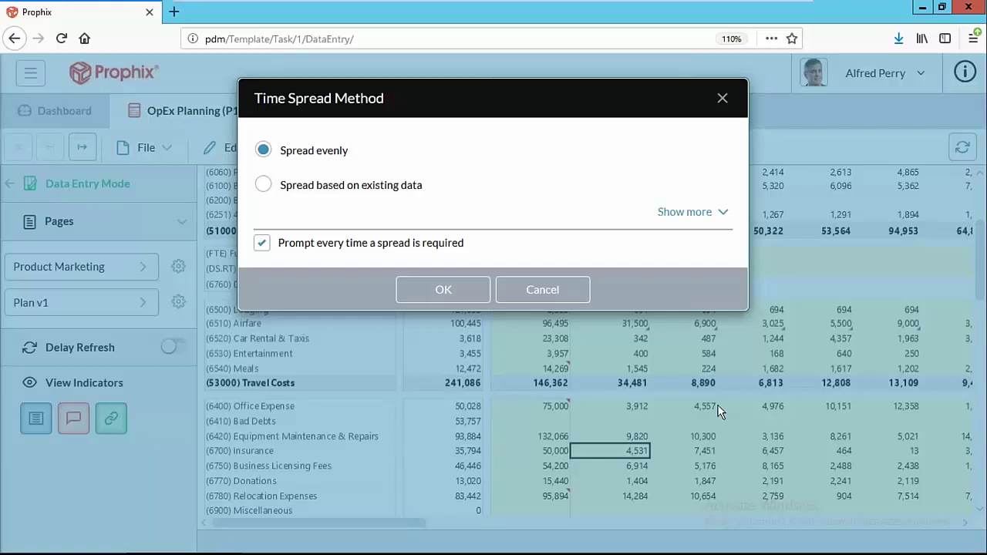
Step: Expand the time spread methods, try existing data and member property values, and select spreading based on data in chosen members
left_click(688, 212)
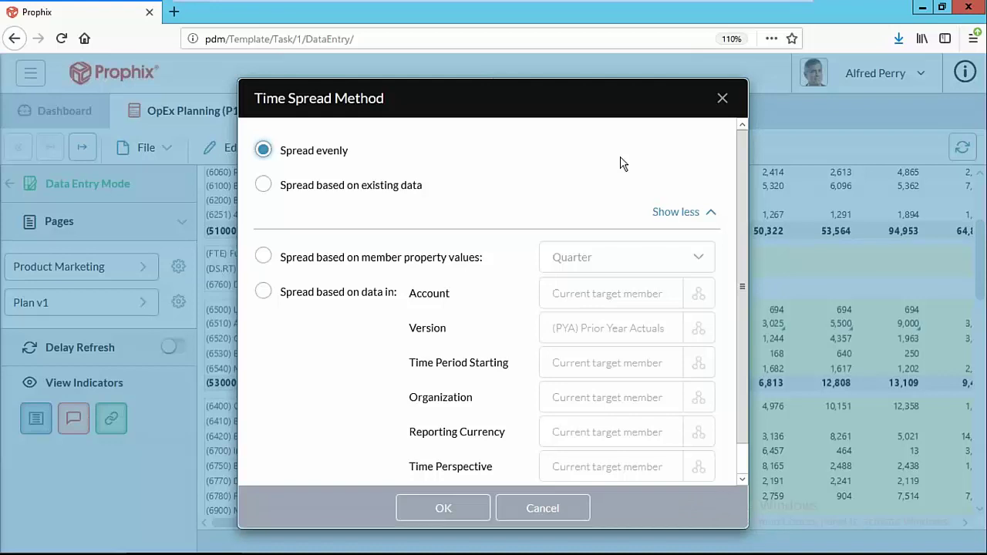
left_click(414, 186)
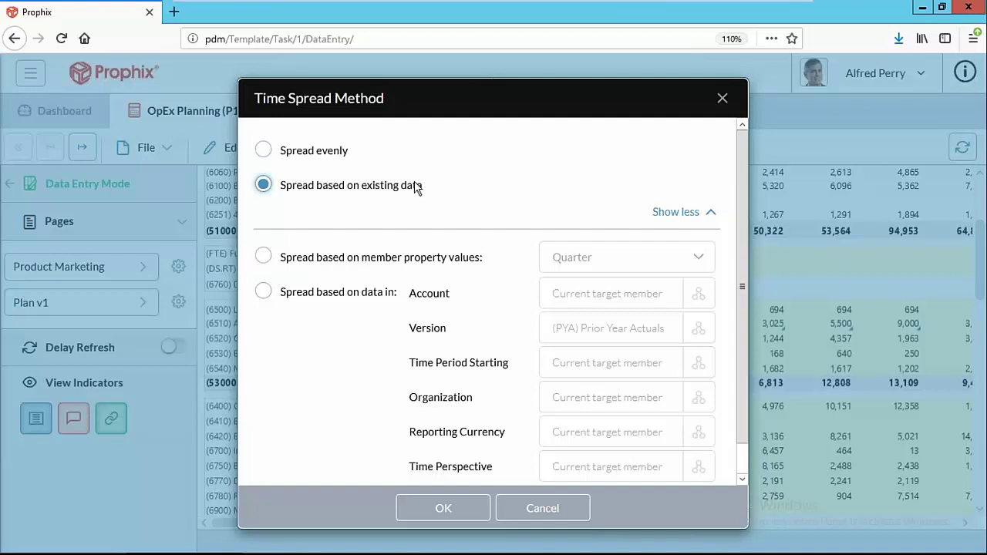
left_click(325, 259)
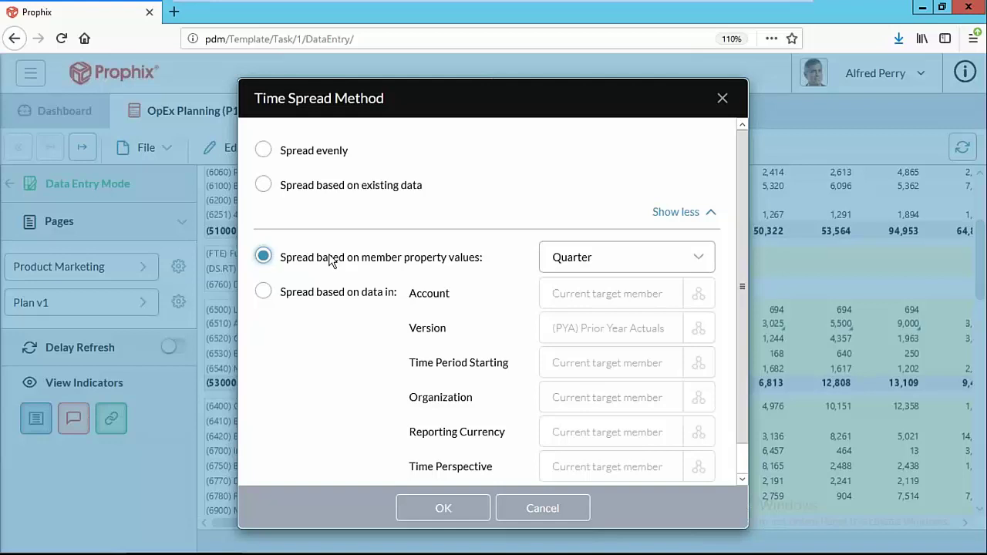
left_click(326, 293)
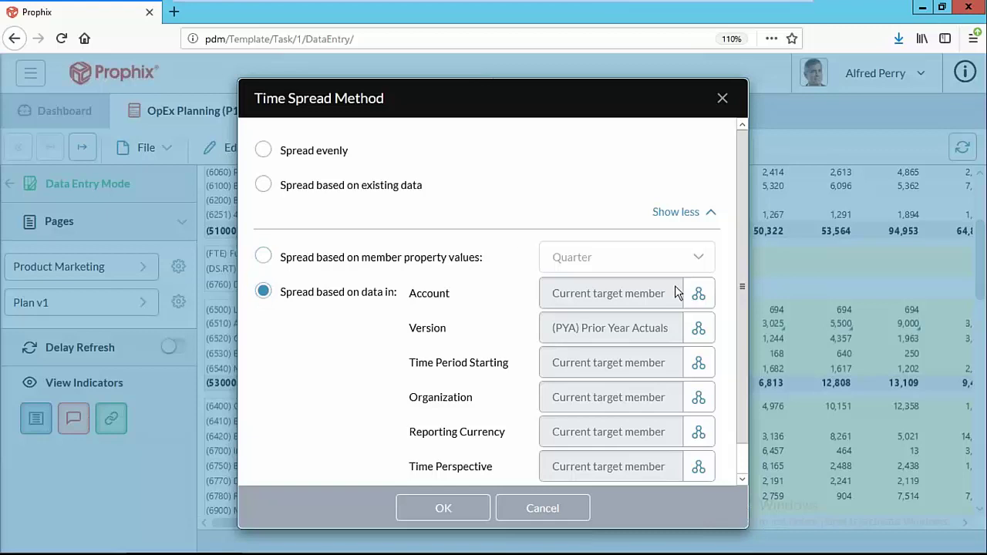
Step: Try (4000) Gross Sales under Net Income's Gross Margin as the account whose data drives the time spread
left_click(698, 295)
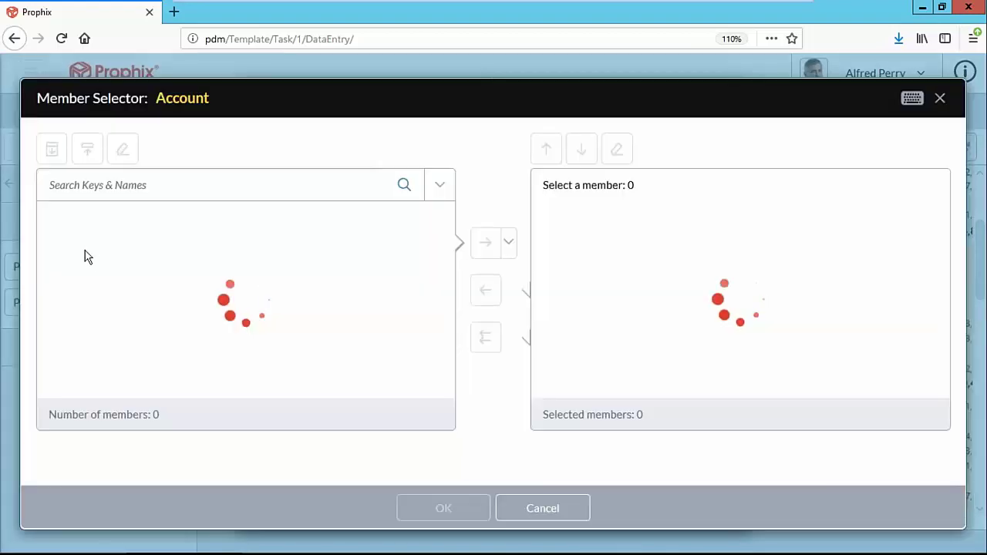
left_click(73, 295)
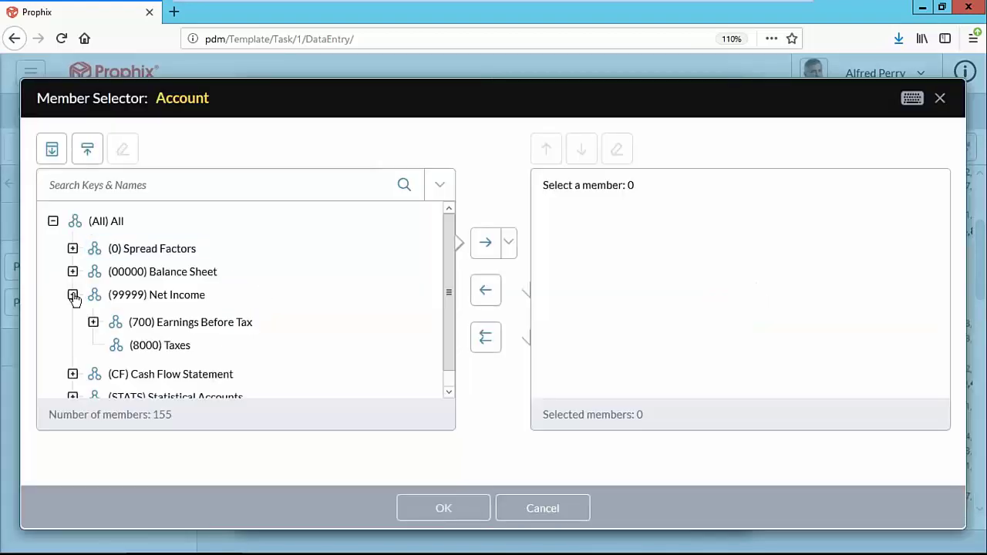
left_click(93, 321)
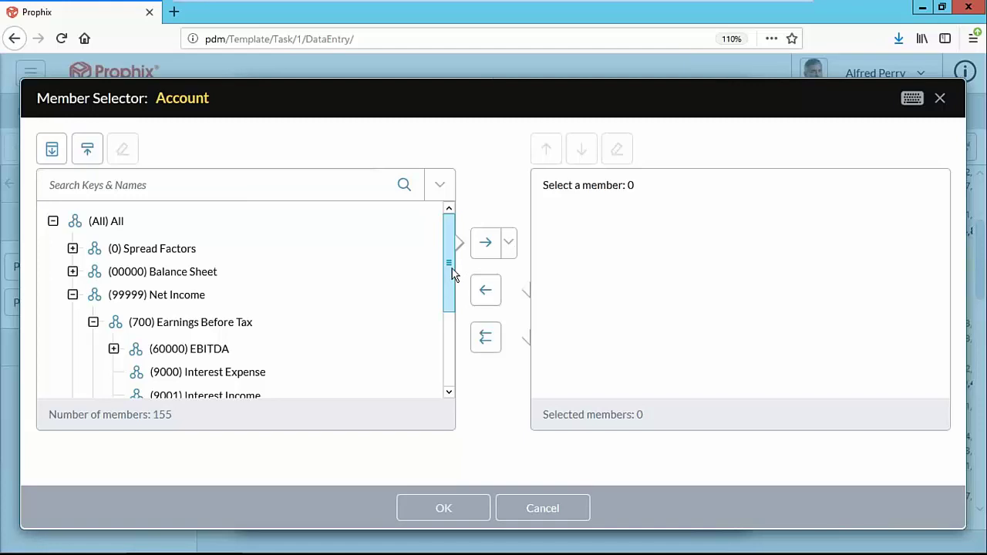
scroll(453, 287, "down", 1)
left_click(113, 304)
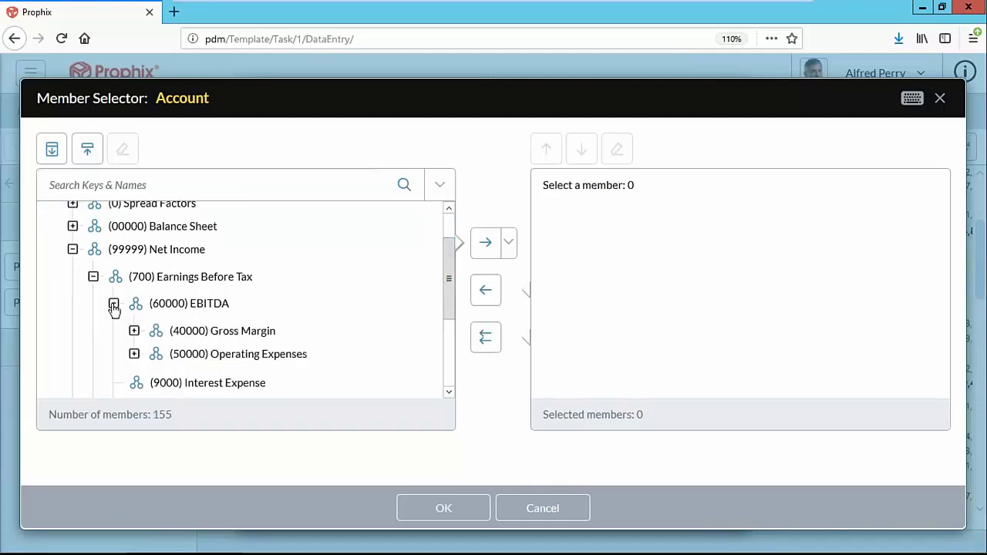
left_click(133, 331)
left_click(233, 363)
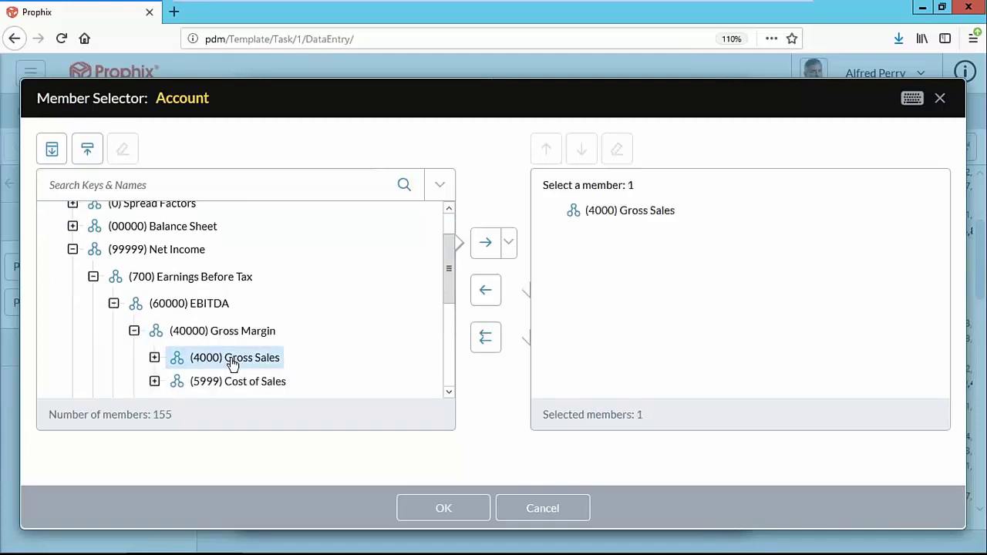
Step: Try (UP) Units Produced from the Spread Factors as the driving account, look over the other factors, and cancel the account selection
left_click(73, 249)
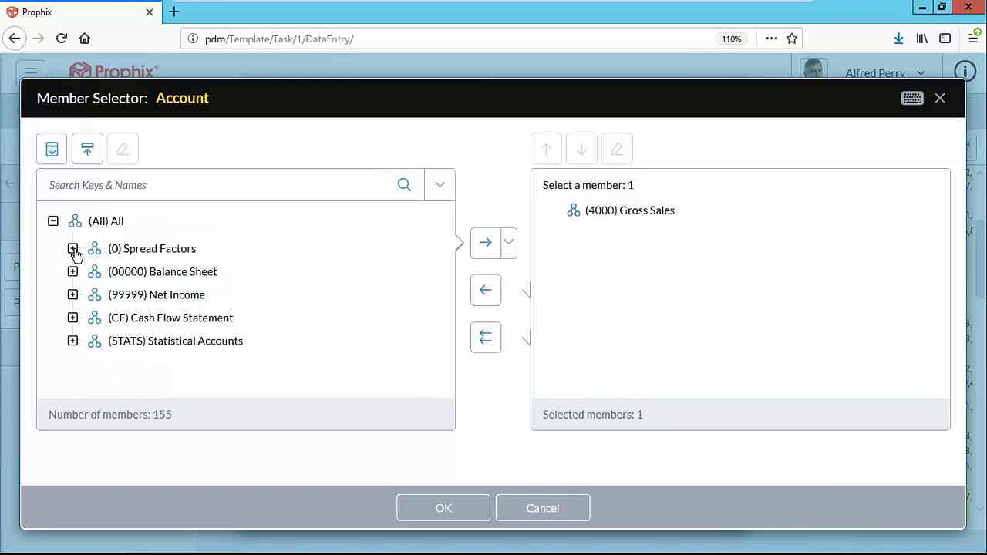
left_click(73, 249)
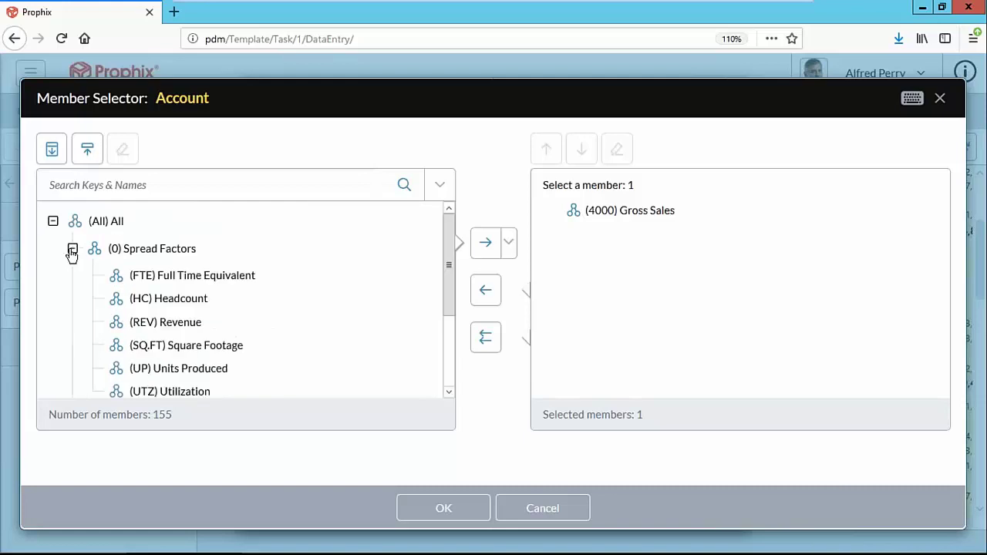
left_click(179, 368)
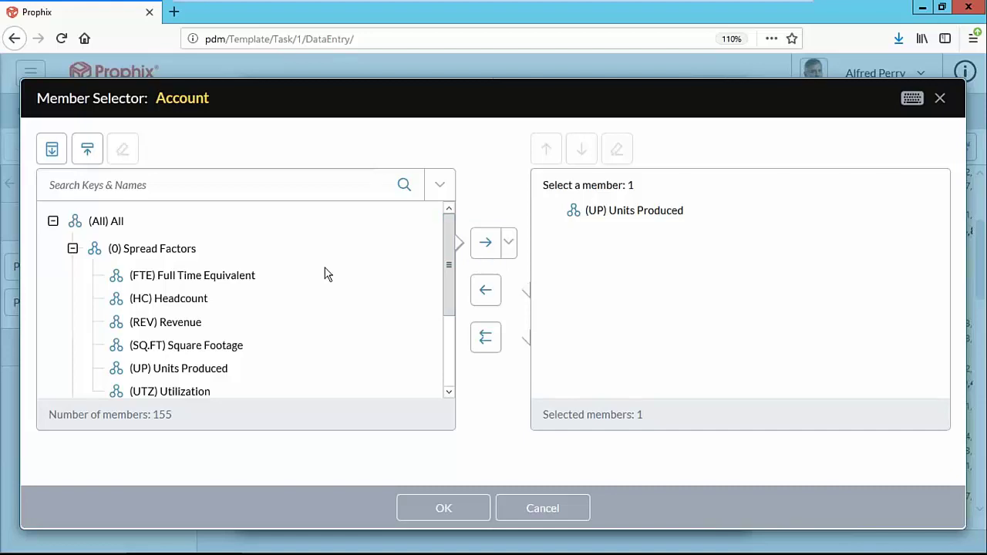
left_click(170, 301)
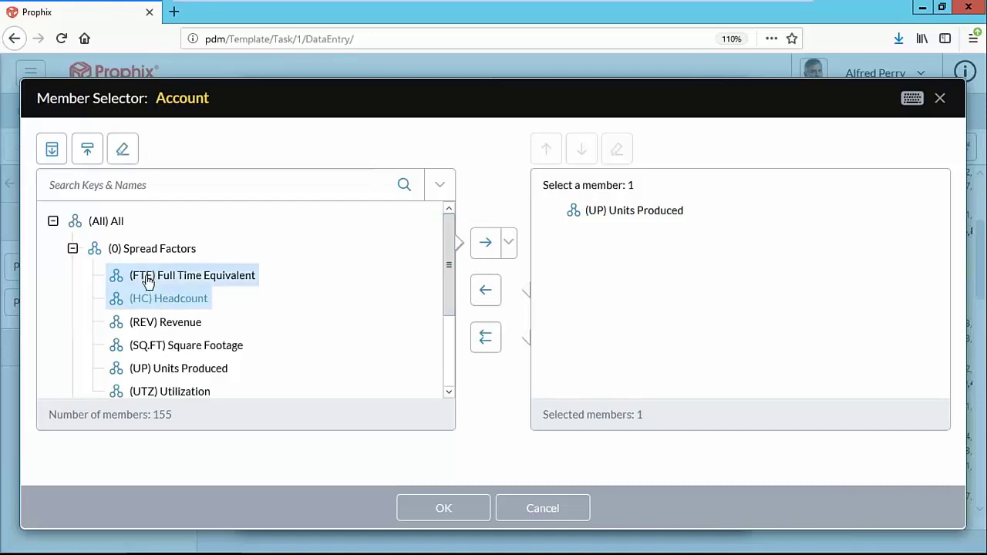
left_click(148, 276)
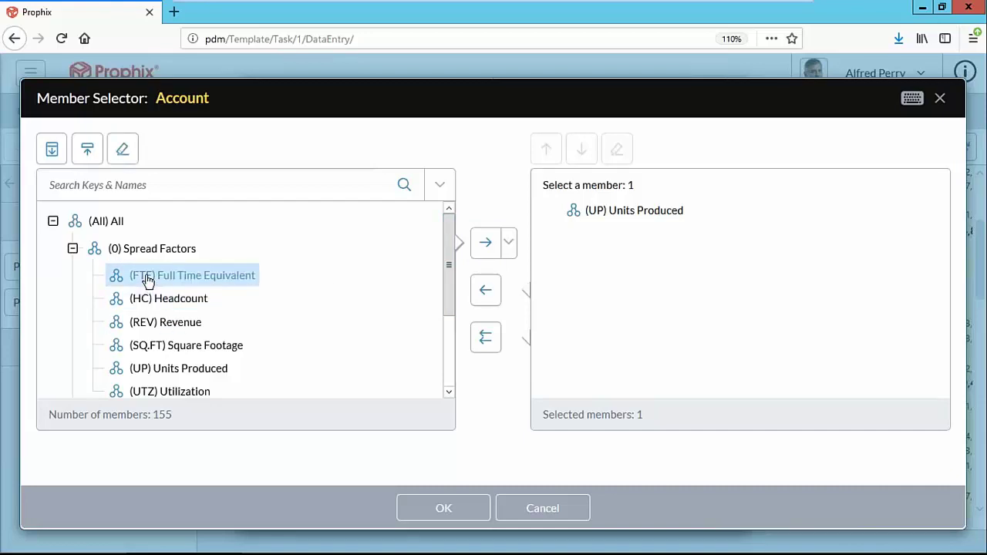
left_click(152, 393)
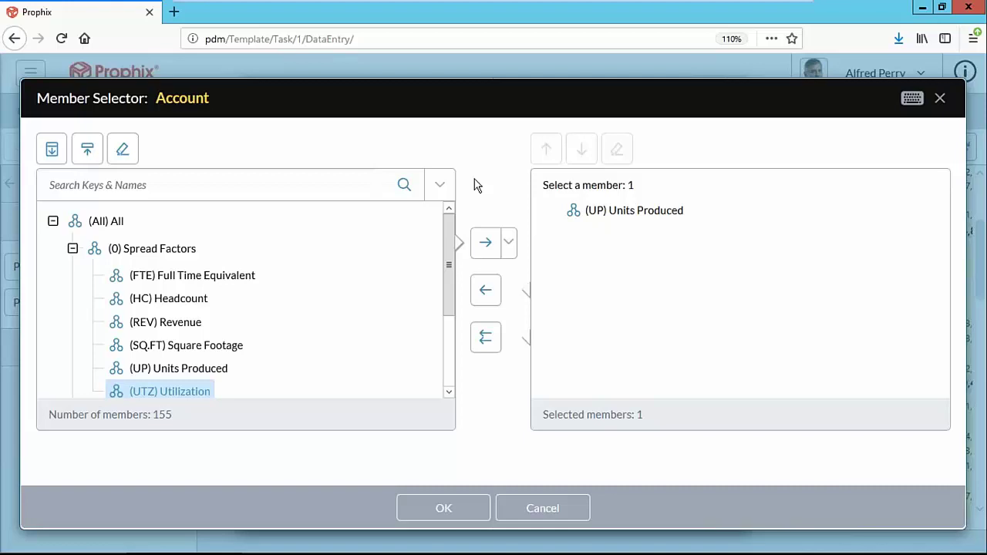
left_click(524, 509)
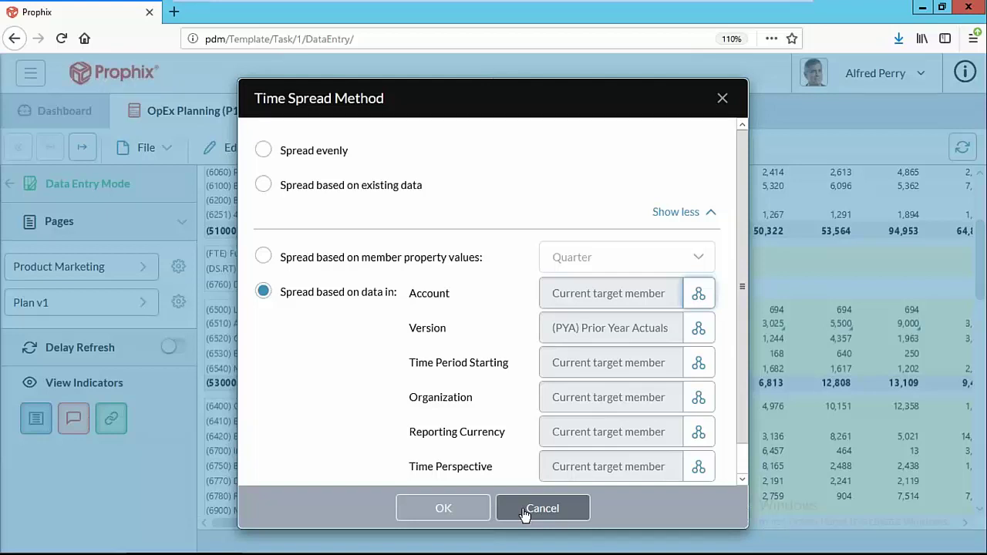
Step: Check the available source versions, keep (PYA) Prior Year Actuals, and apply the time spread to the Insurance total
left_click(696, 331)
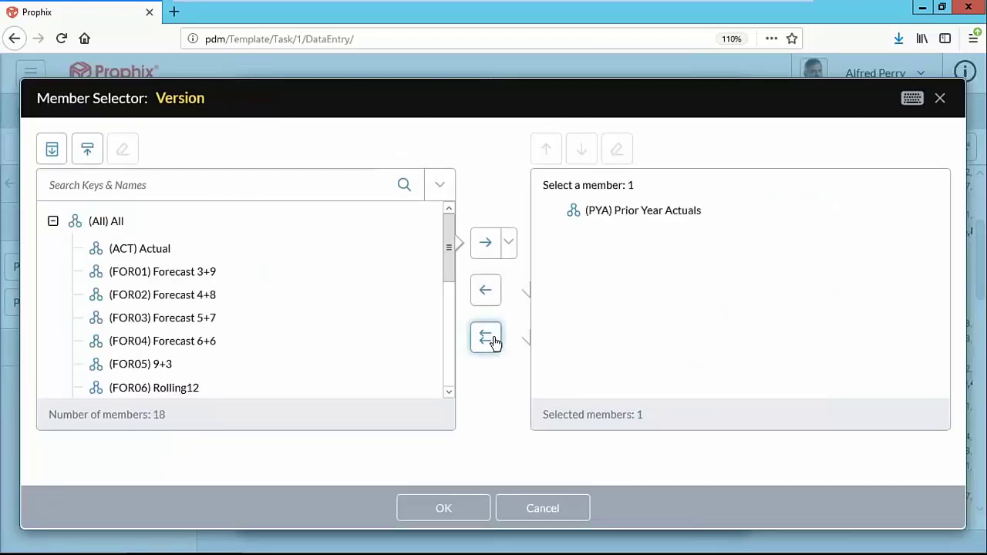
left_click_drag(448, 246, 450, 319)
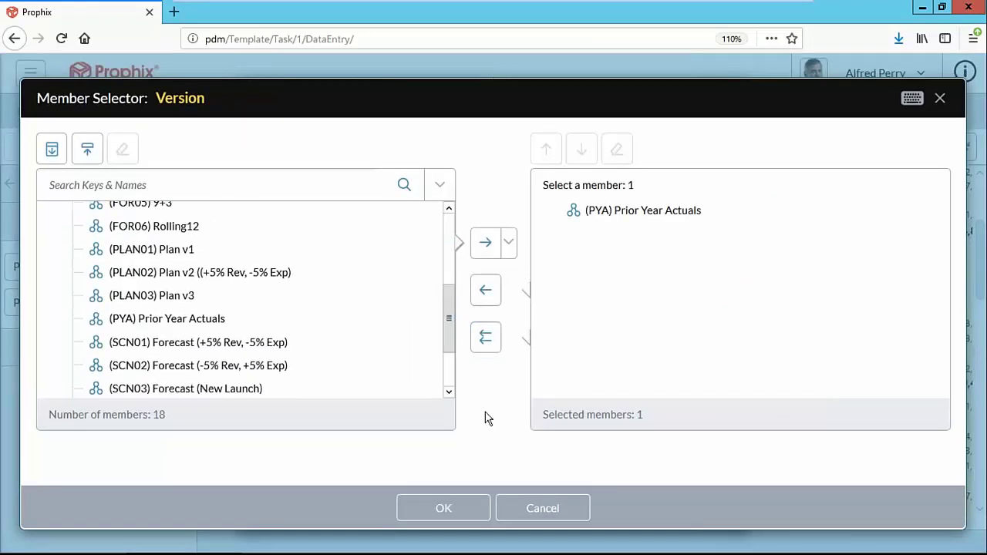
left_click(539, 509)
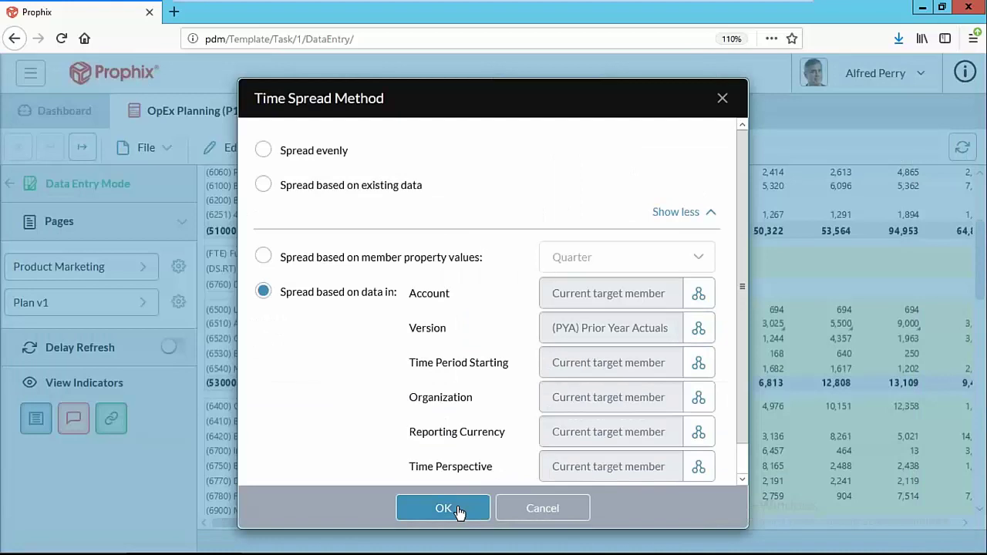
left_click(446, 509)
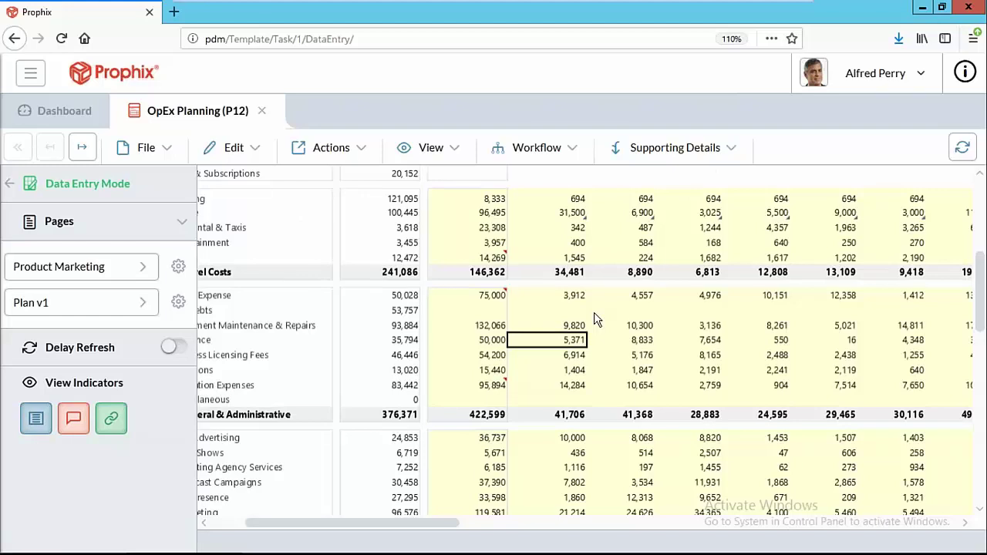
Step: Review the (6700) Insurance row, comparing its 9+3 forecast with the 2018 total and the monthly amounts
key("Left")
key("Left")
key("Left")
key("Left")
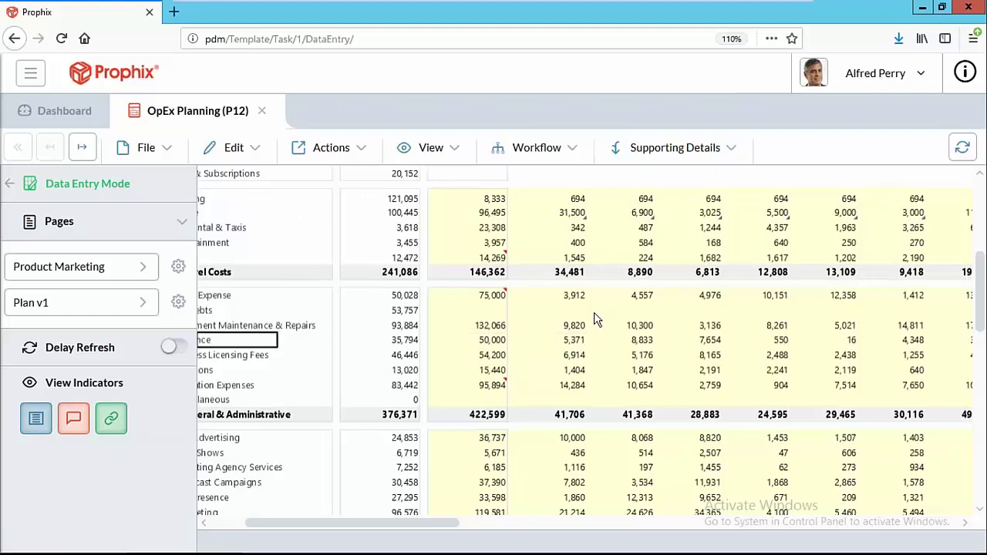
key("Right")
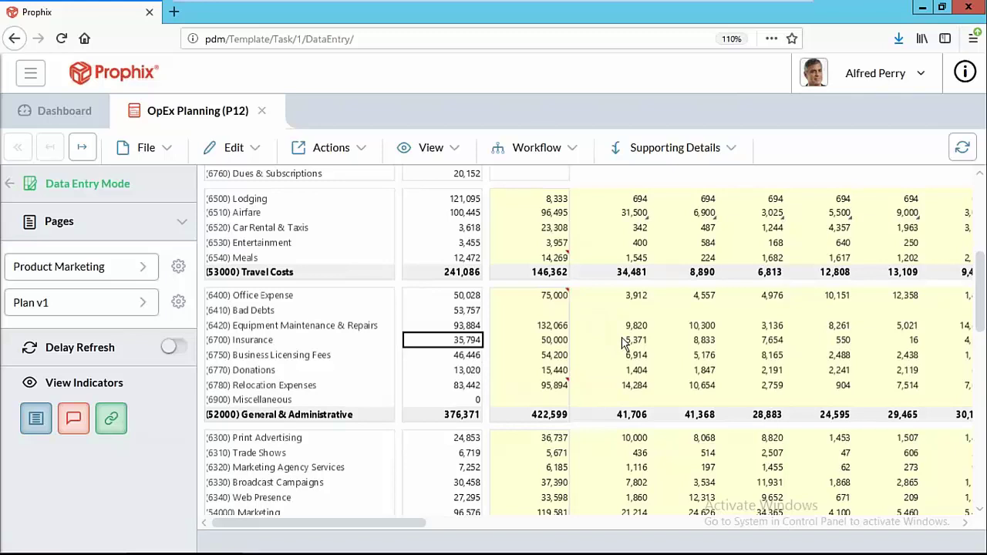
left_click_drag(623, 344, 923, 350)
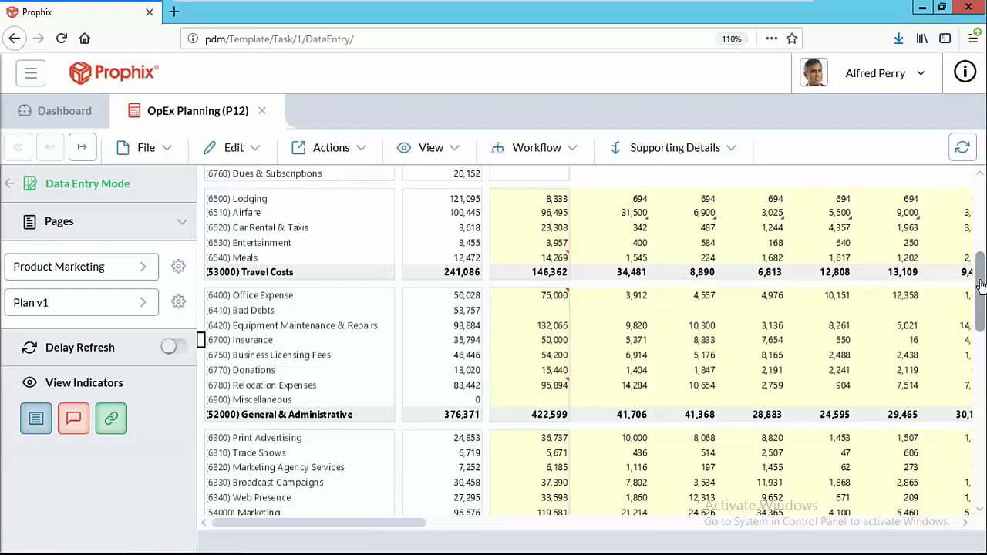
Step: Check the January Lodging cell and read the comment attached to the Office Expense 2018 total
scroll(981, 286, "up", 3)
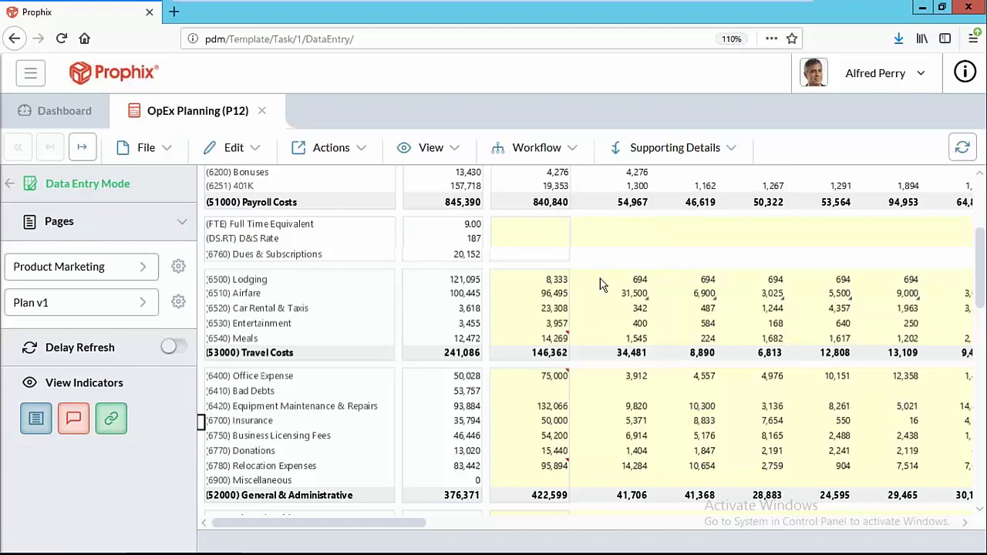
left_click(600, 282)
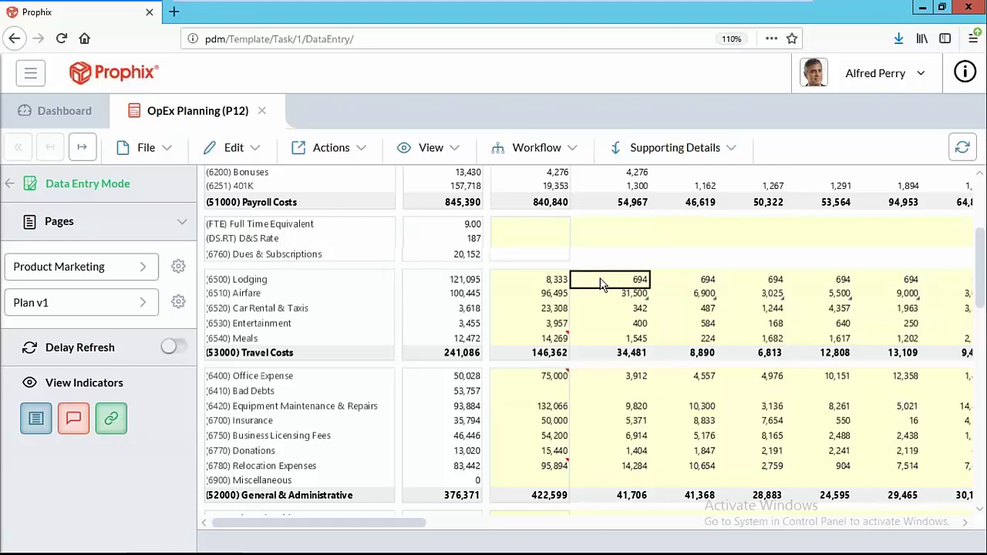
mouse_move(547, 379)
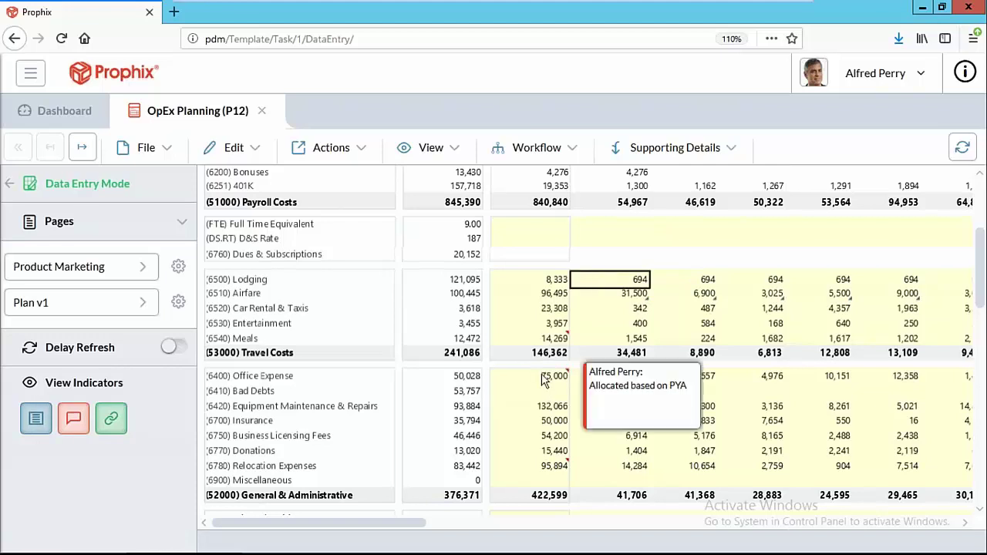
Step: Open the line item schedule for January (6510) Airfare, examine its Toronto and Arizona lines, and close it without saving
left_click(639, 296)
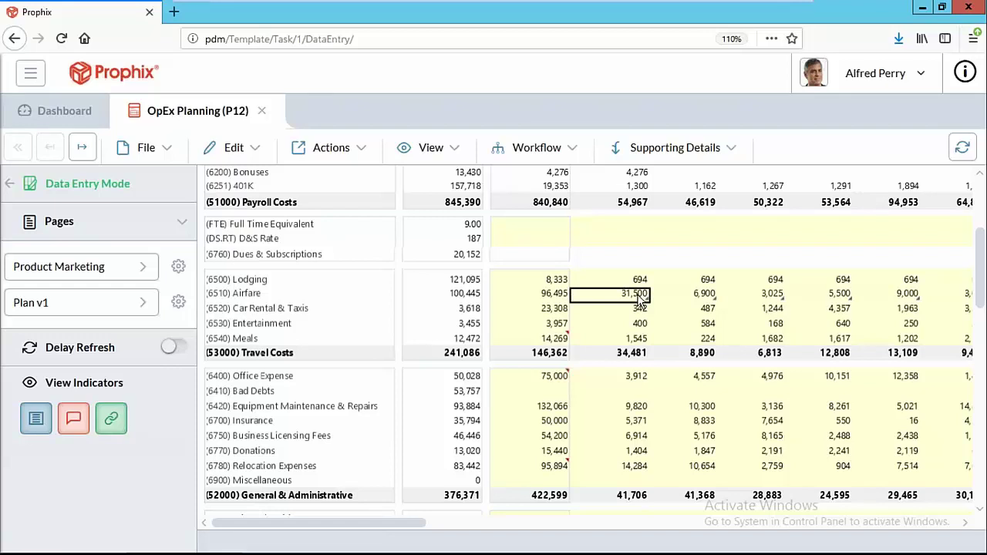
right_click(640, 299)
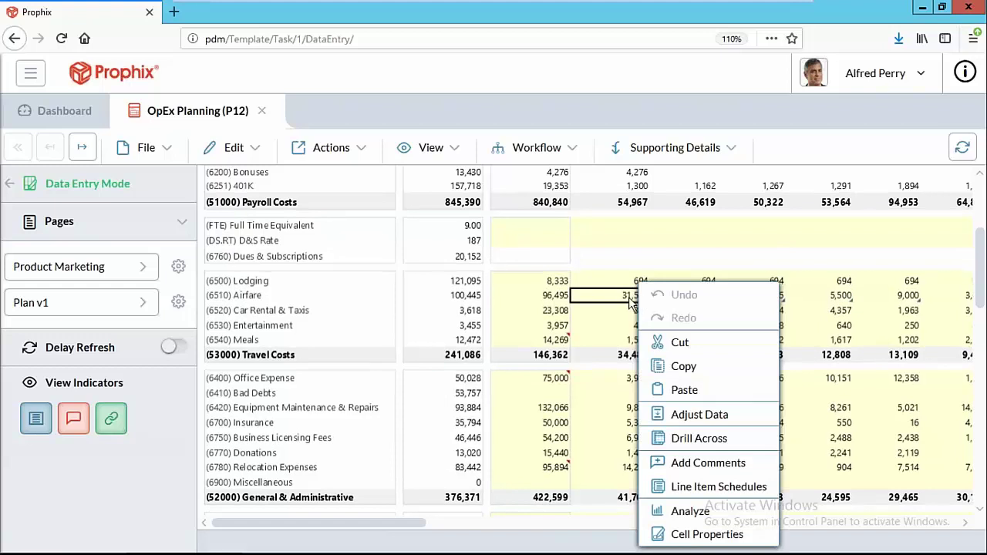
left_click(630, 303)
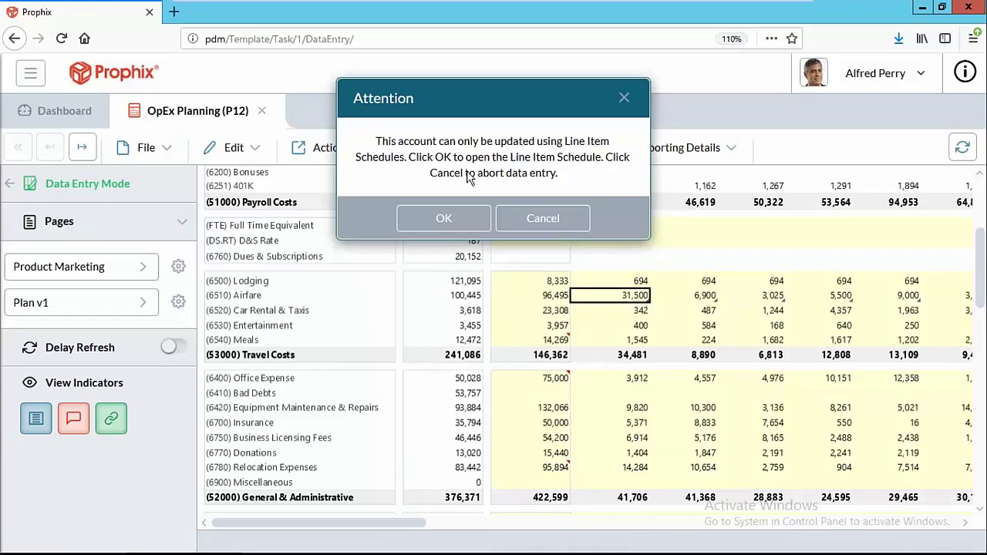
left_click(444, 219)
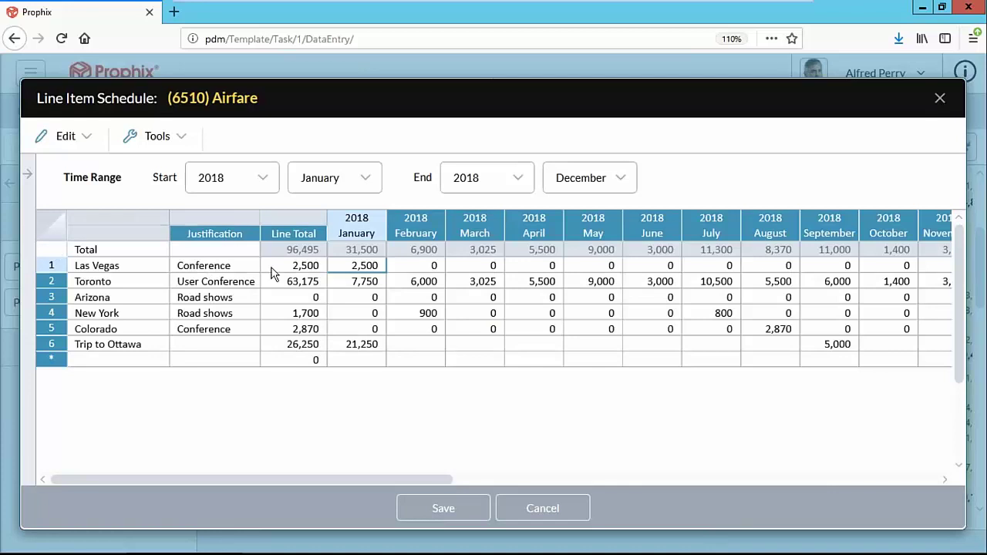
left_click(52, 282)
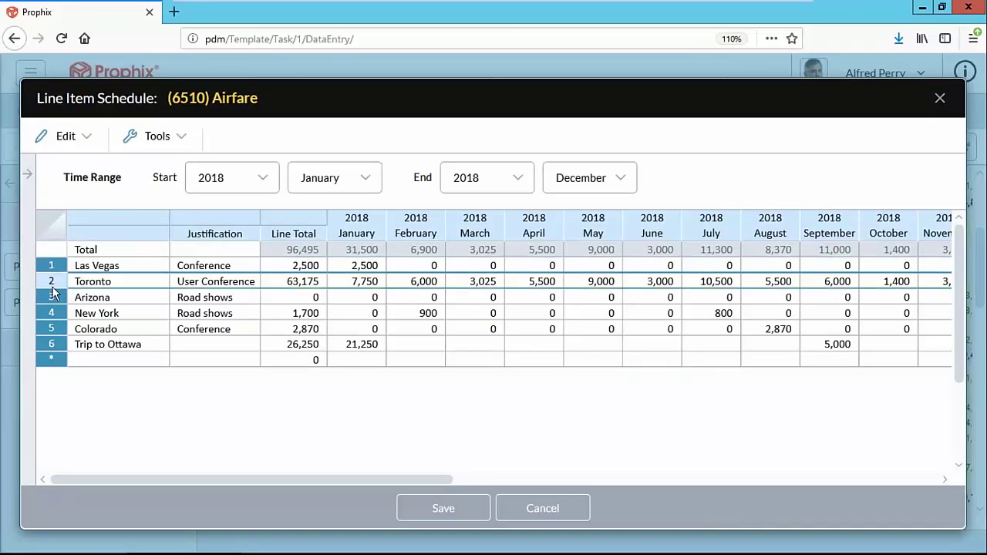
left_click(53, 296)
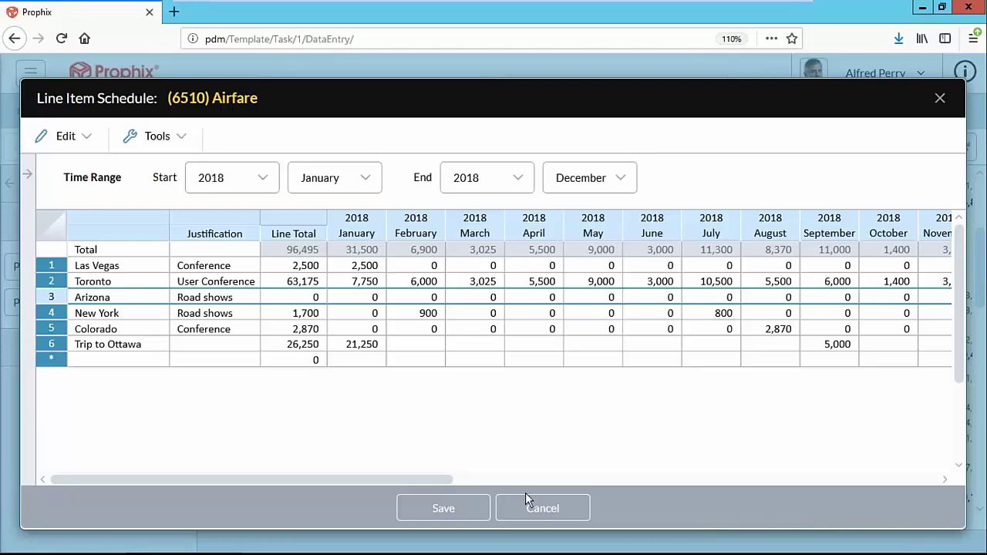
left_click(532, 515)
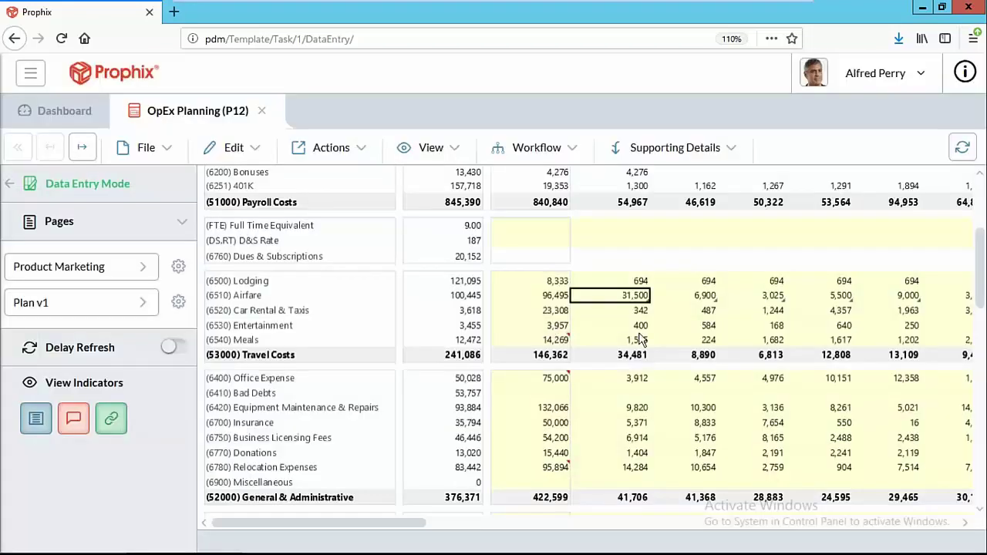
Step: Switch the template's organization to Content Marketing and bring the start of its plan into view
scroll(638, 339, "up", 2)
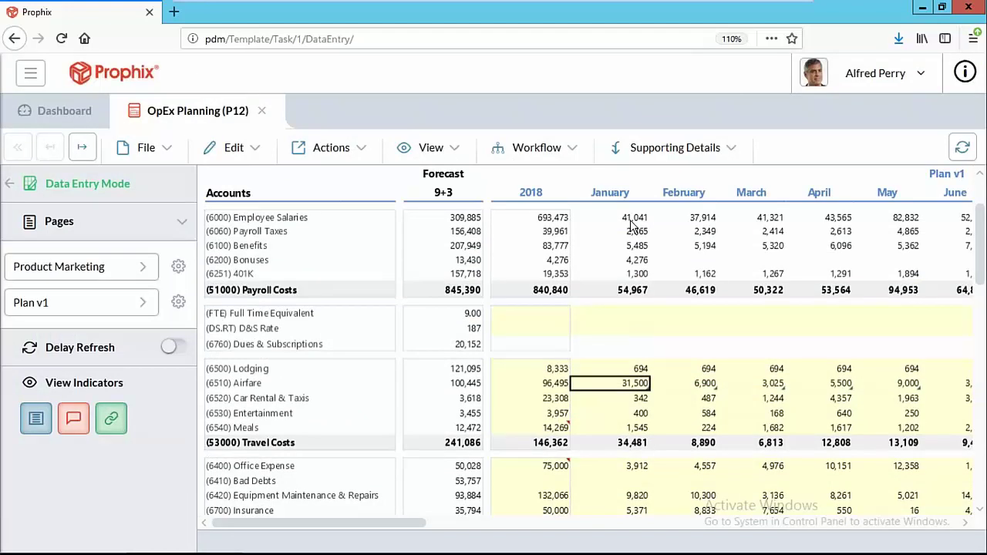
left_click(116, 272)
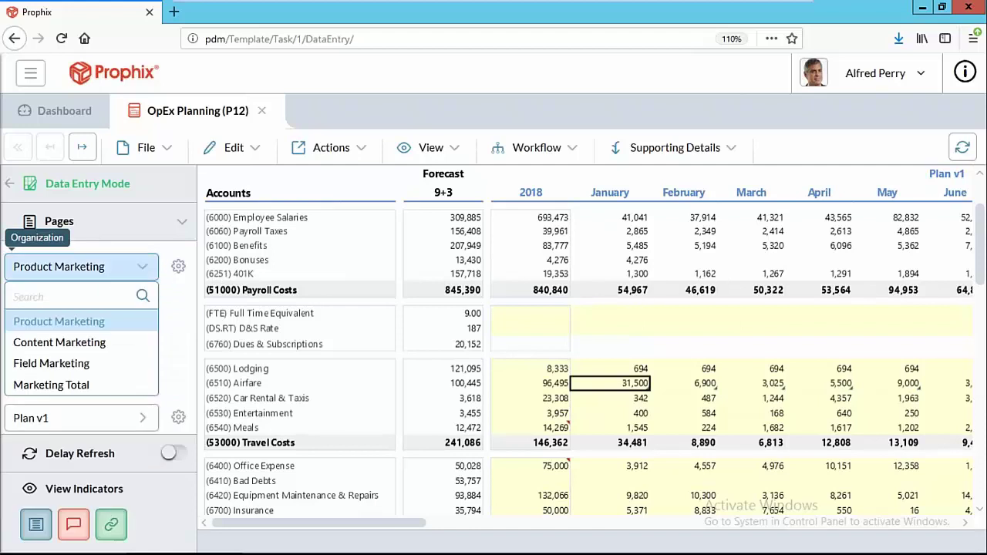
left_click(55, 342)
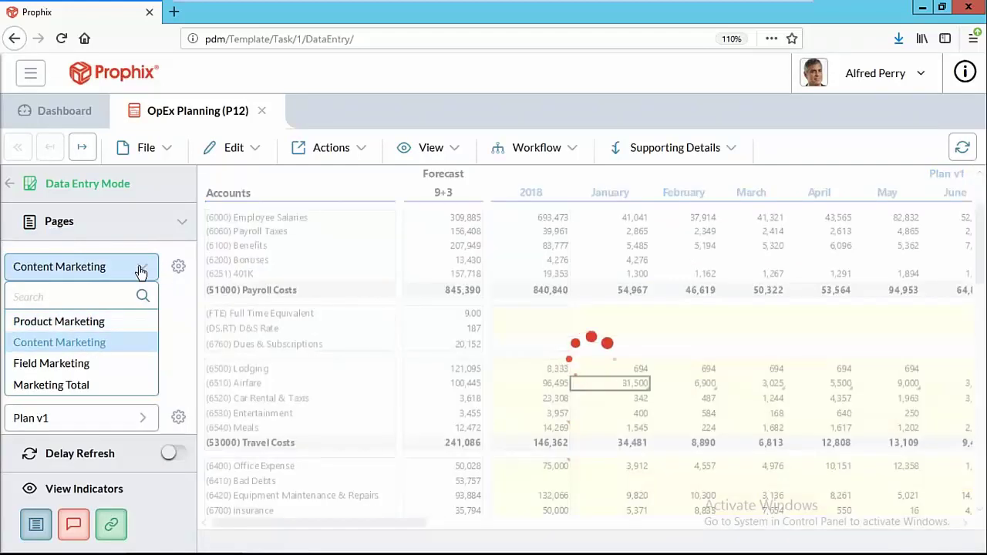
left_click(140, 269)
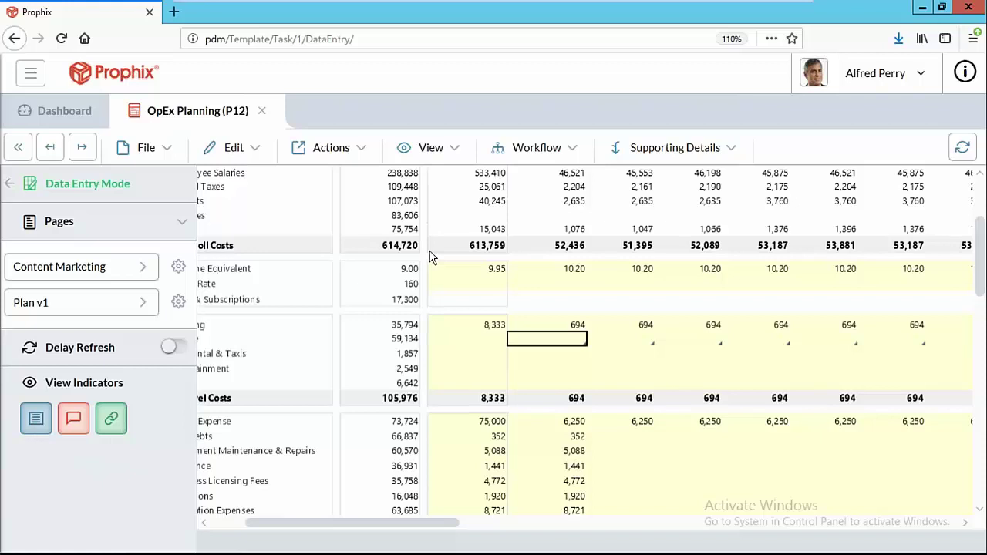
scroll(431, 258, "up", 3)
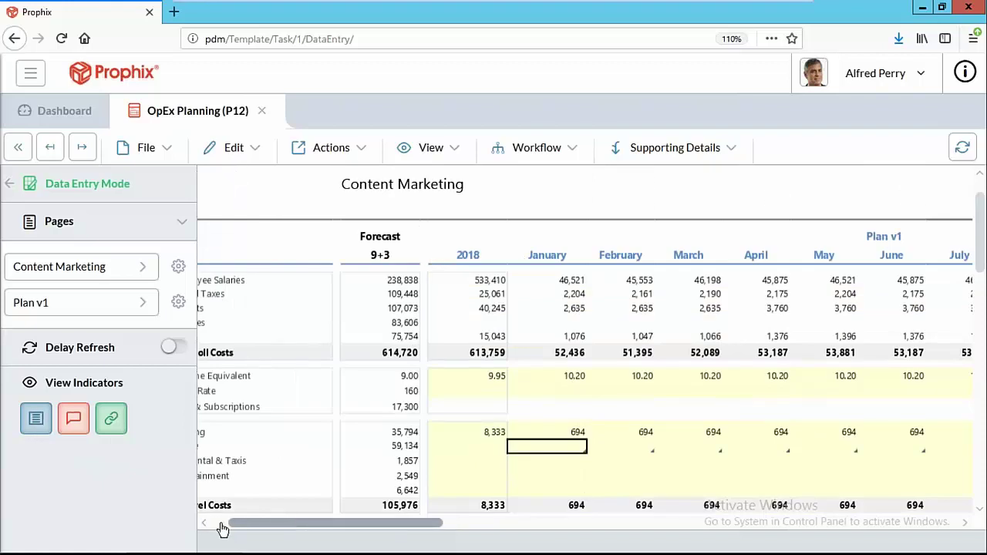
left_click(222, 526)
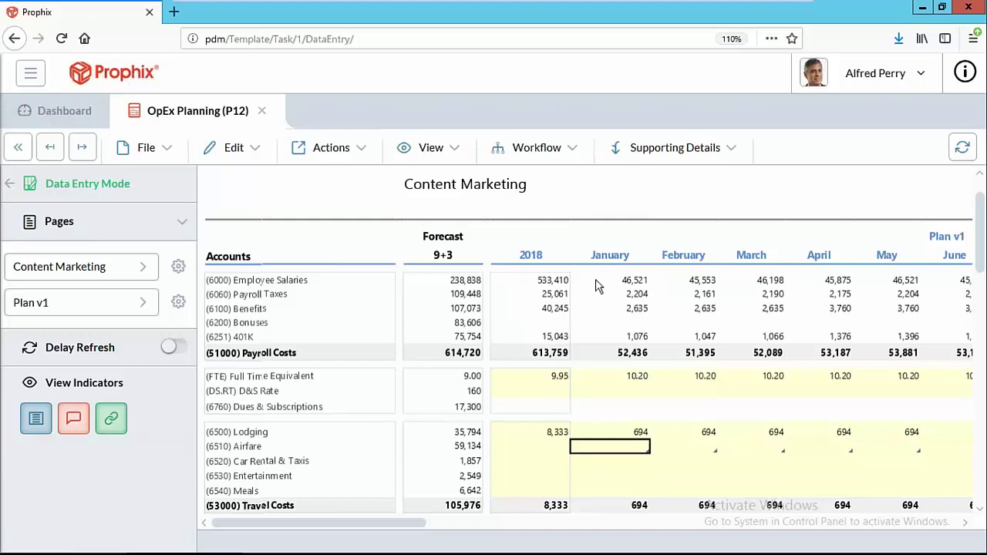
Step: Try to edit the January (6060) Payroll Taxes amount of Content Marketing
double_click(626, 296)
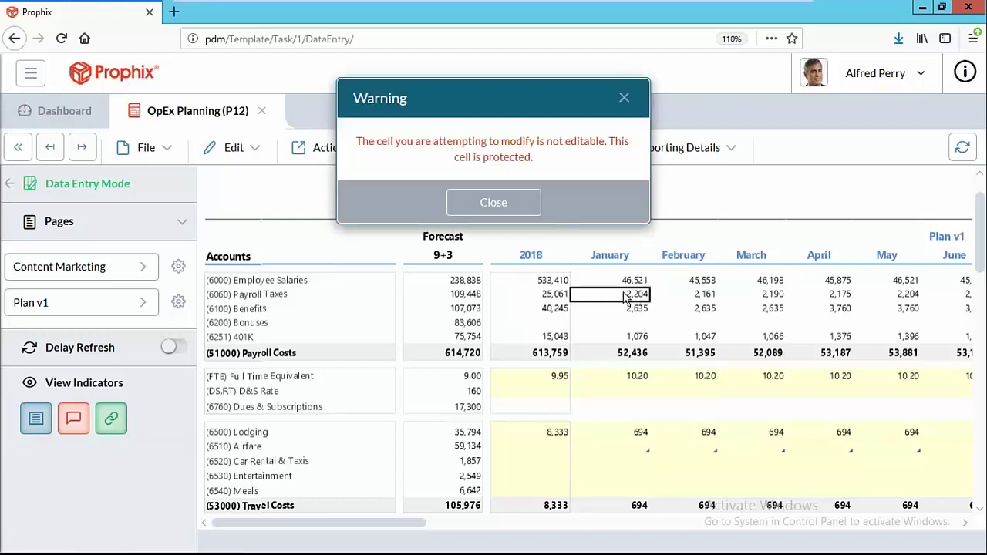
left_click(486, 205)
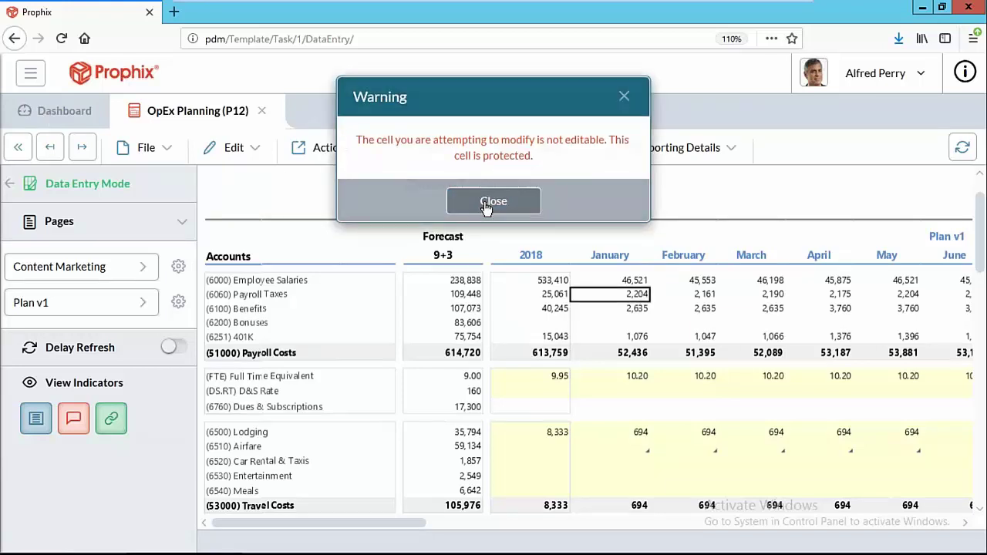
Step: Open the Department Personnel task from the dashboard and review its employee schedule across to the earnings, benefits, payroll tax and annual increase totals
left_click(46, 110)
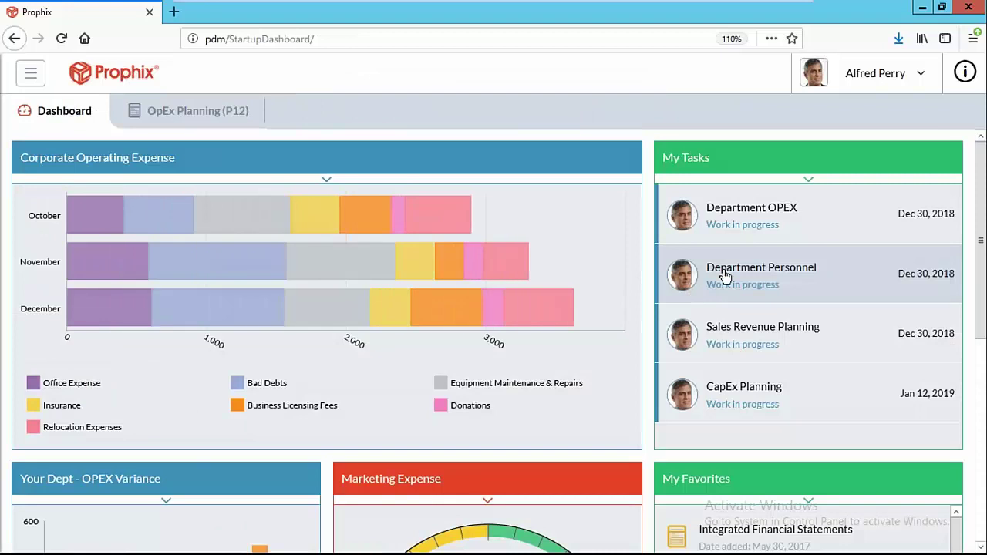
left_click(725, 276)
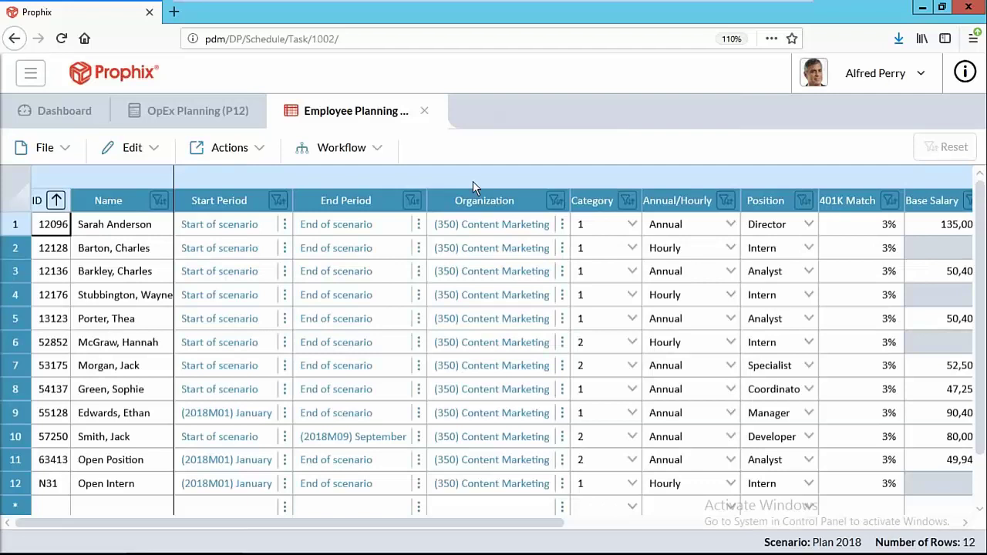
left_click_drag(530, 528, 937, 509)
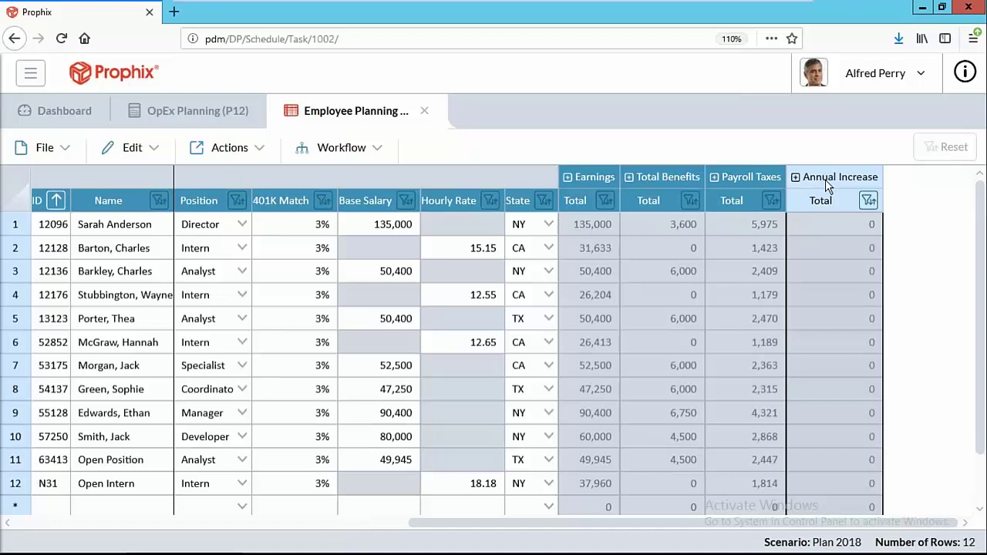
left_click(48, 229)
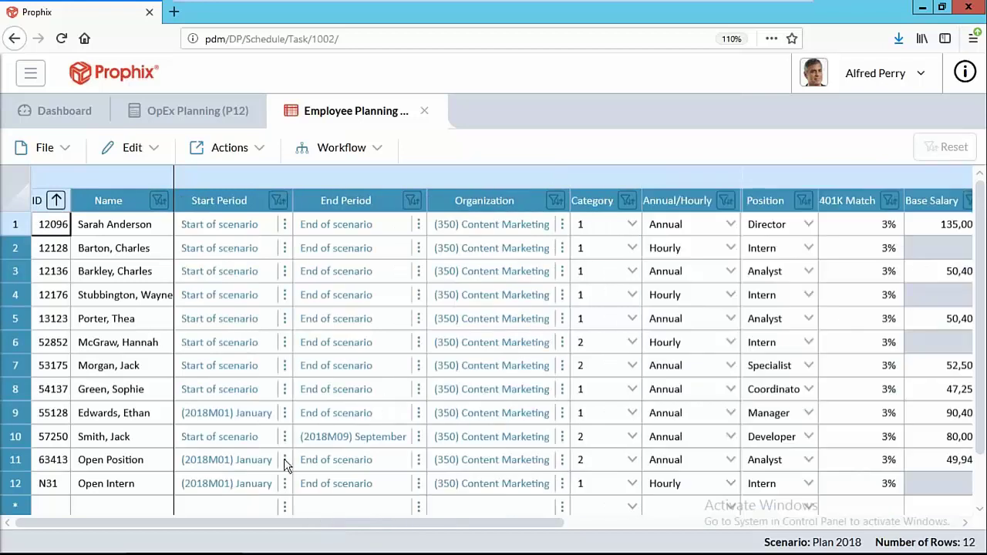
Step: Set the start period of the Open Position row to (2018M04) April
left_click(284, 461)
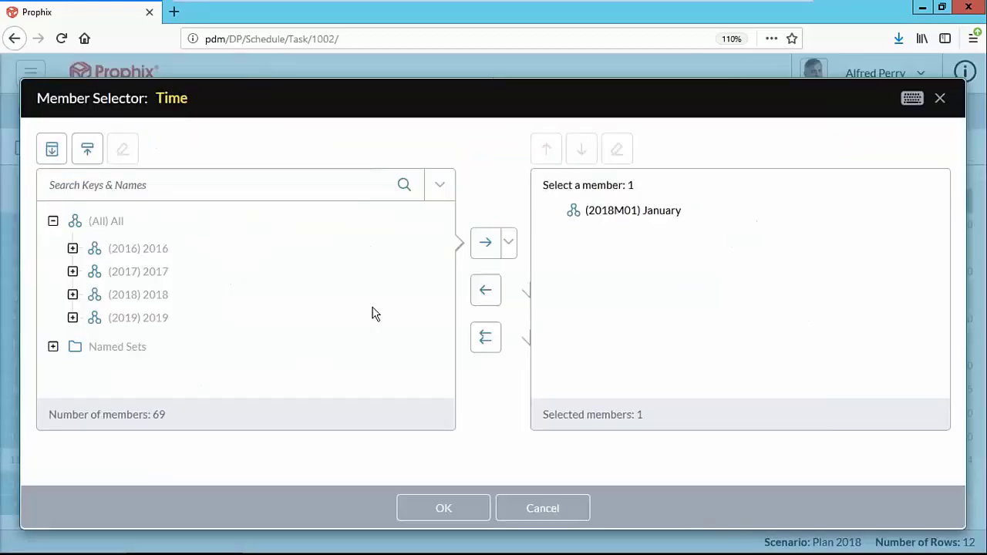
left_click(73, 295)
left_click(93, 345)
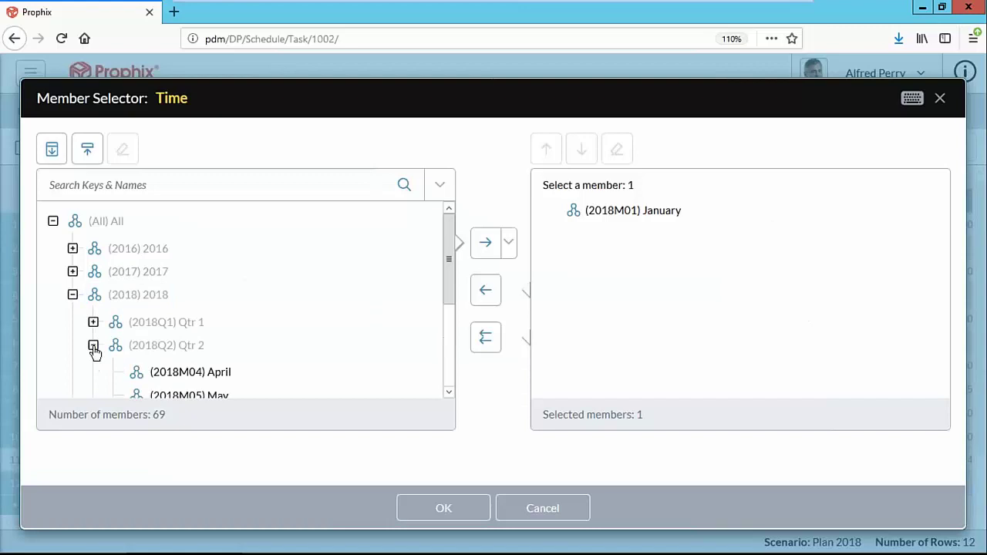
left_click(168, 374)
left_click(443, 509)
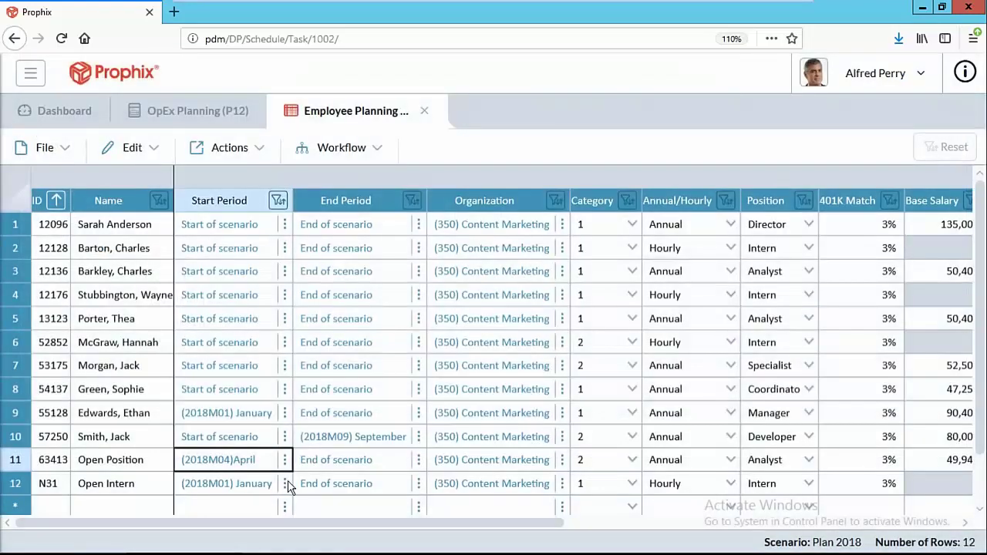
Step: Set the start period of the Open Intern row to (2018M04) April
left_click(284, 483)
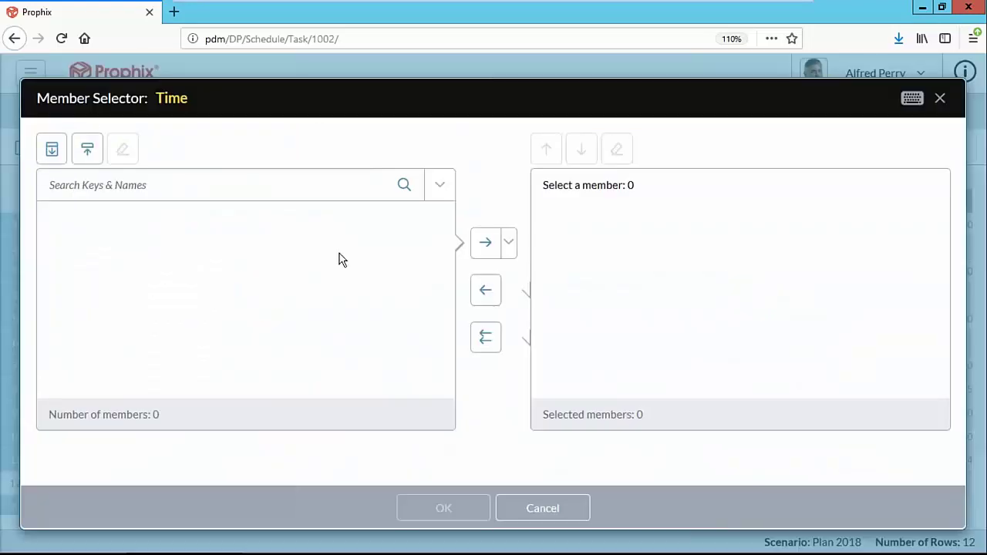
left_click(73, 294)
left_click(94, 344)
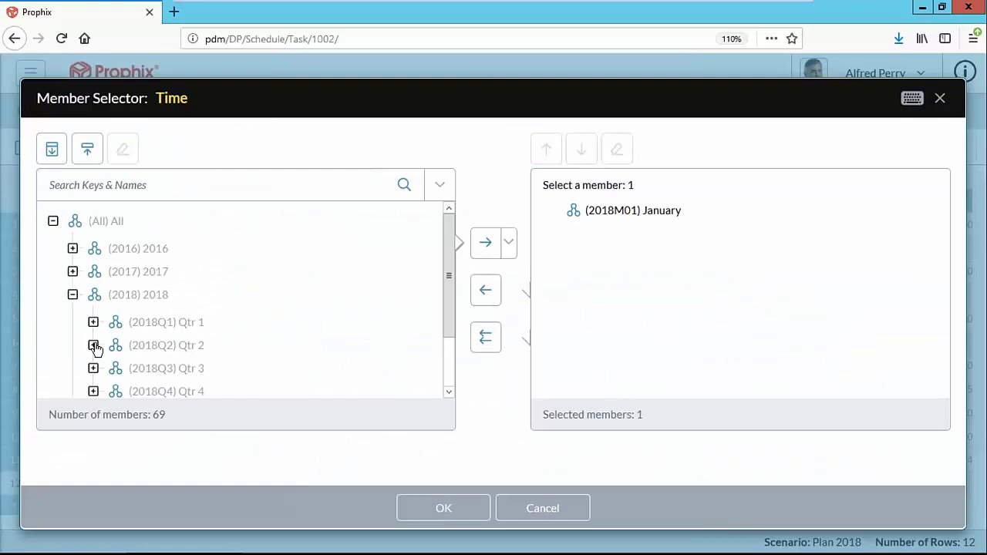
left_click(159, 378)
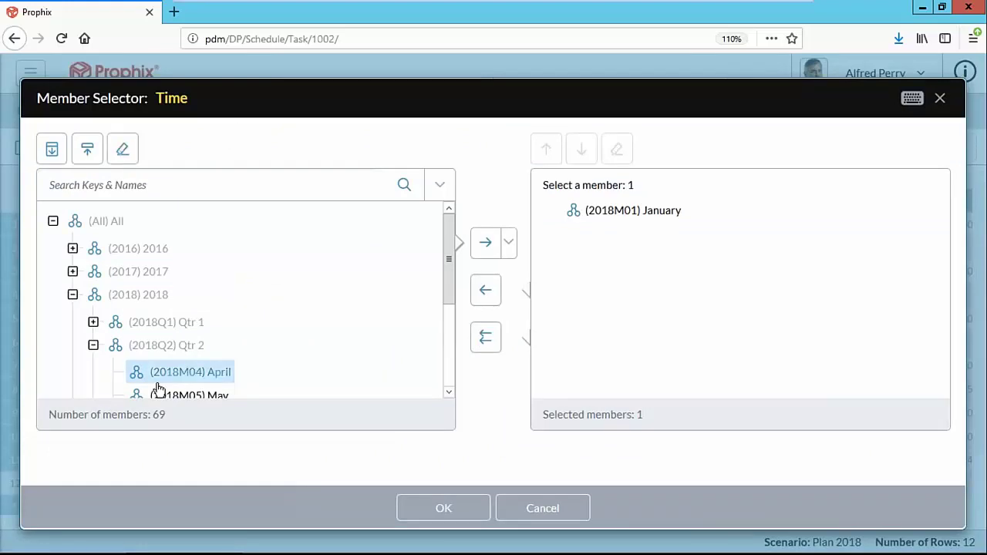
left_click(442, 508)
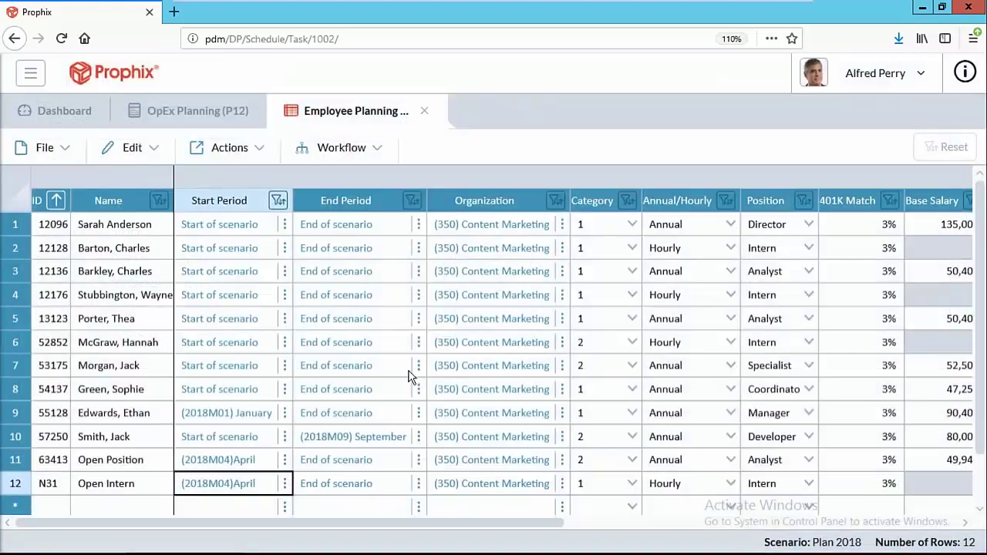
Step: Recalculate the employee schedule and check the Open Intern row's hourly rate and its earnings and benefits totals
left_click(245, 152)
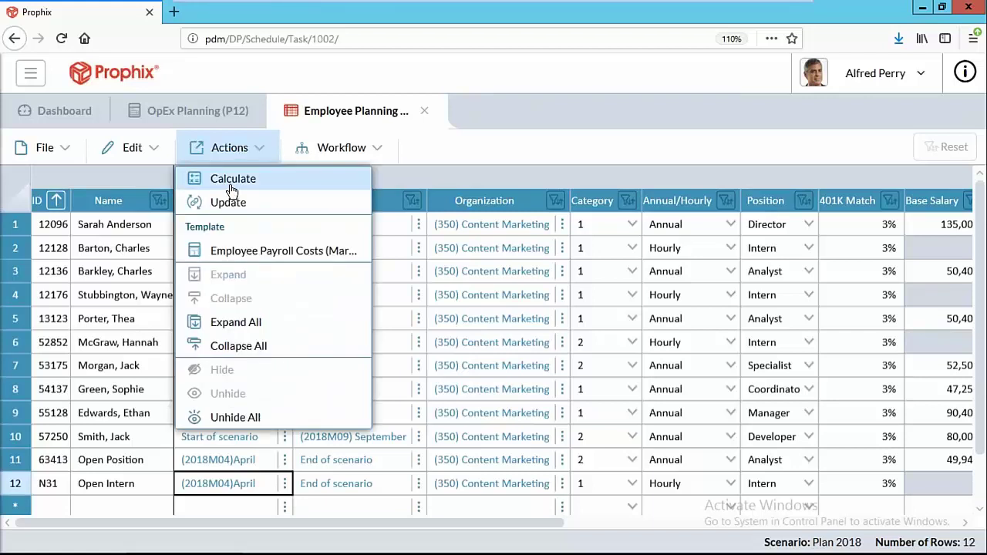
left_click(232, 180)
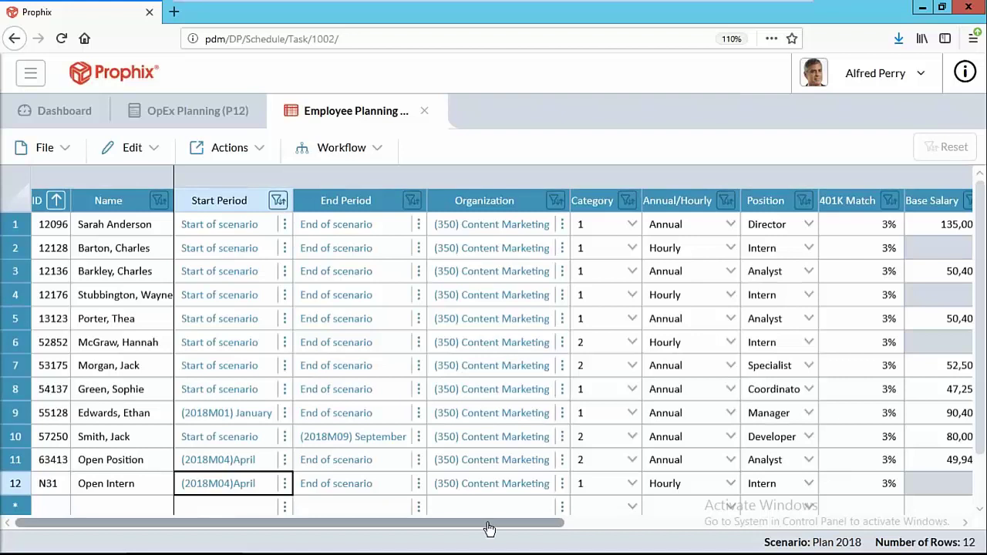
left_click(742, 518)
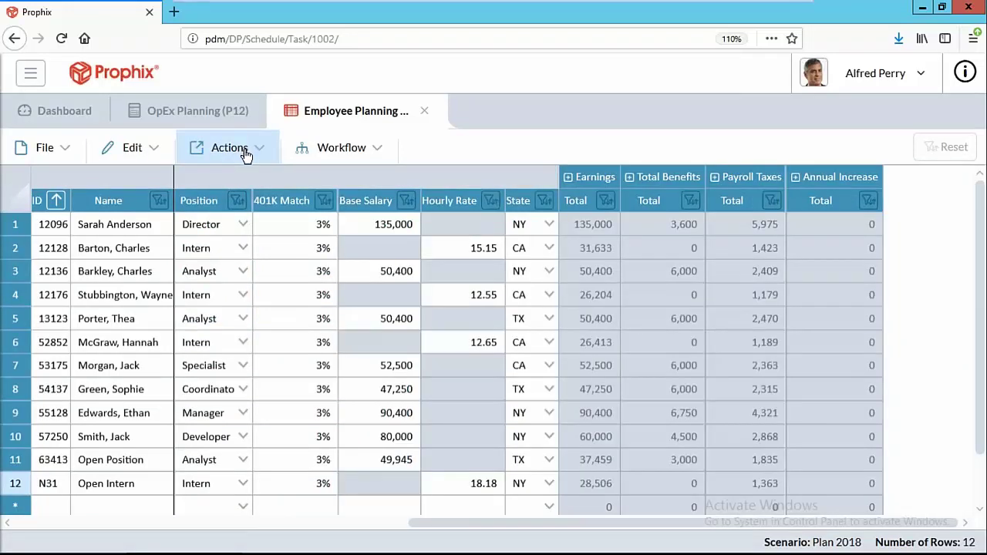
left_click(14, 486)
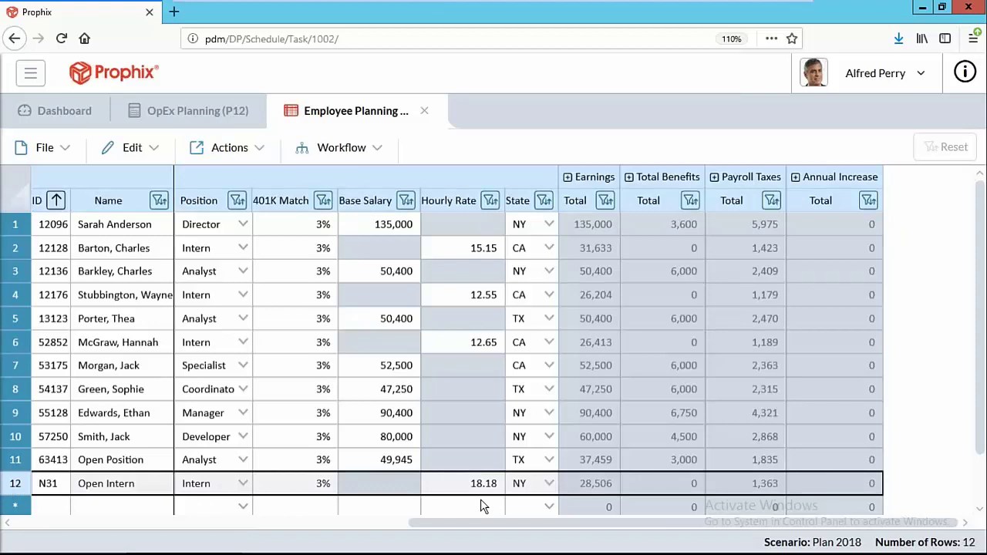
left_click(644, 486)
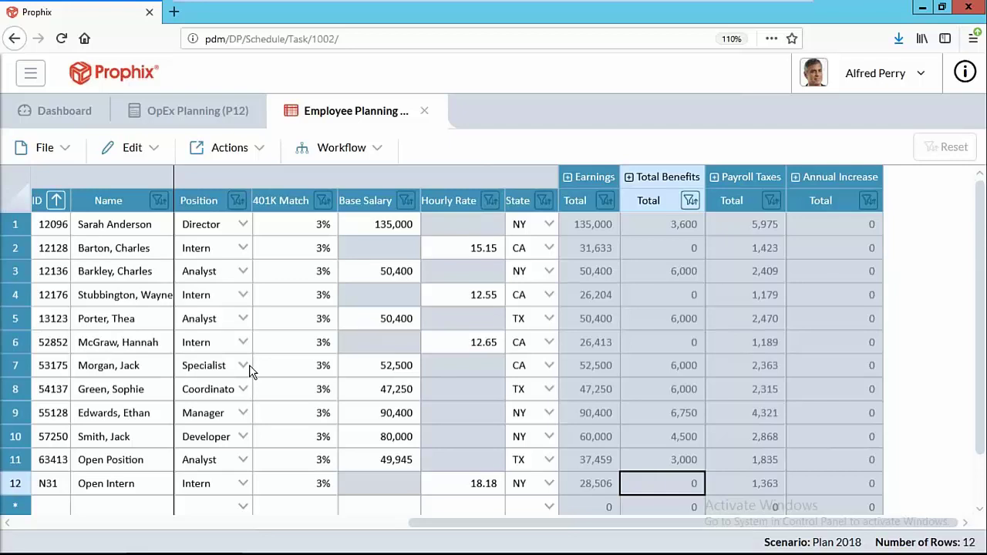
Step: Update the financial model with the recalculated employee schedule
left_click(225, 154)
left_click(216, 203)
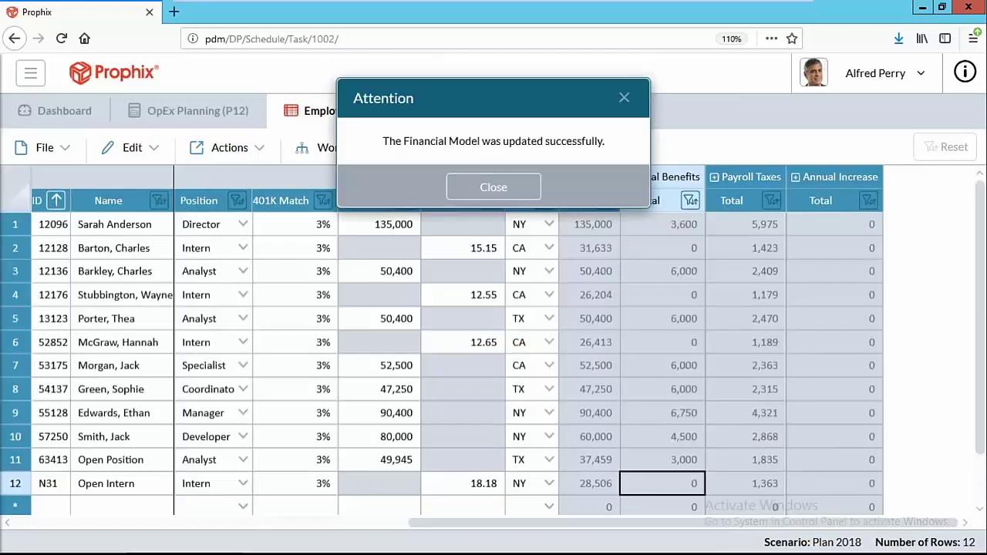
left_click(469, 191)
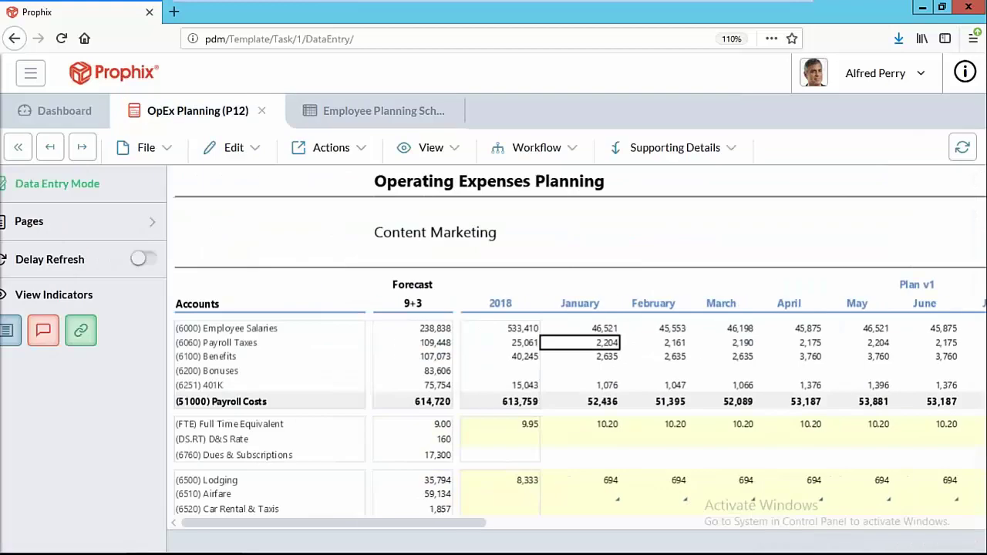
Step: Refresh the OpEx Planning template and compare Content Marketing's January to March payroll costs and full-time equivalents
left_click_drag(621, 330, 746, 430)
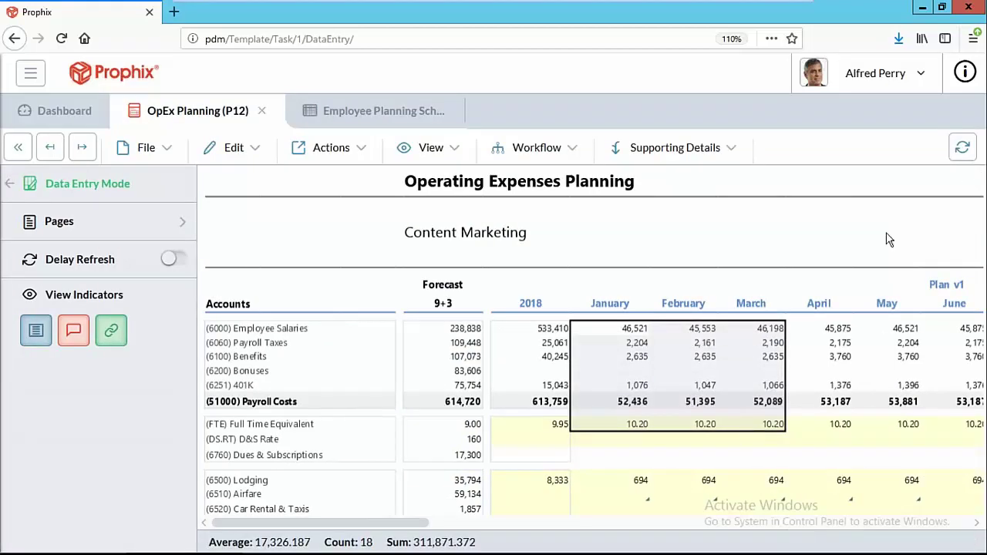
left_click(962, 151)
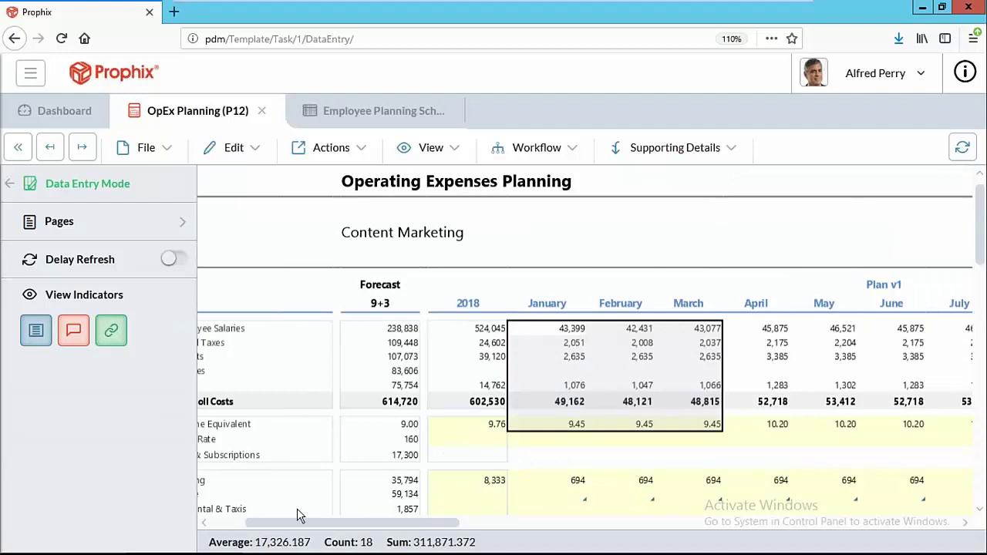
left_click_drag(263, 525, 230, 525)
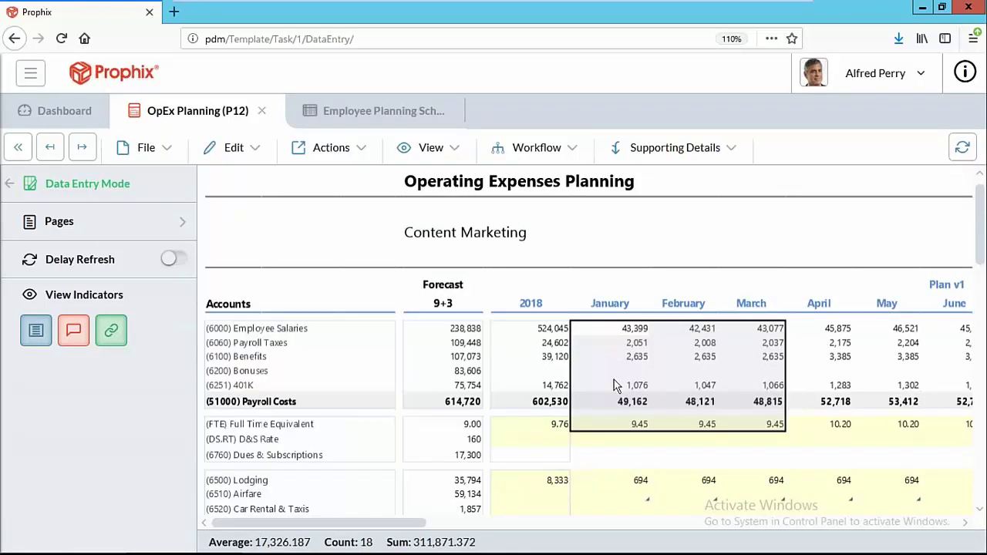
left_click(640, 358)
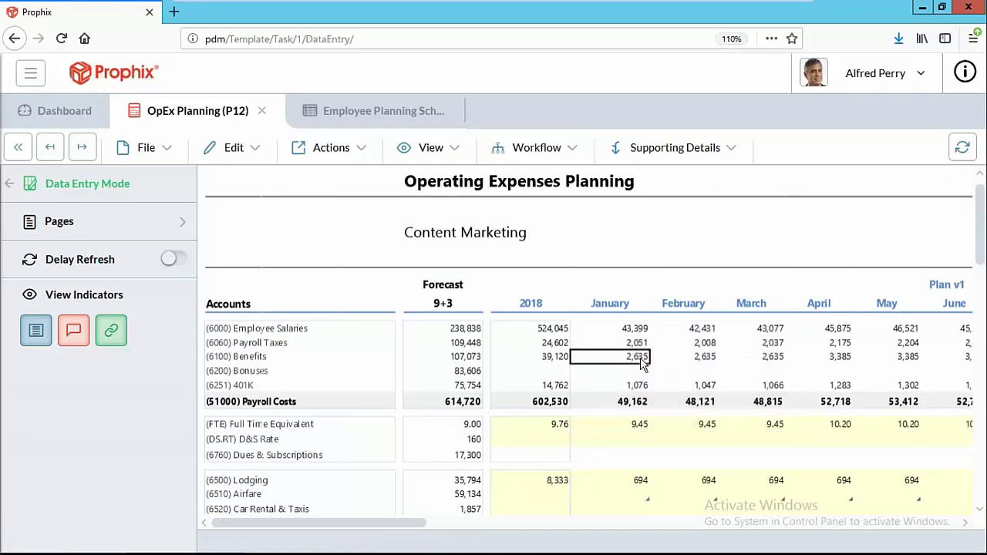
Step: Open the Sales Revenue Planning task from the dashboard, examine the MEC forecast and look through the available customers
left_click(71, 116)
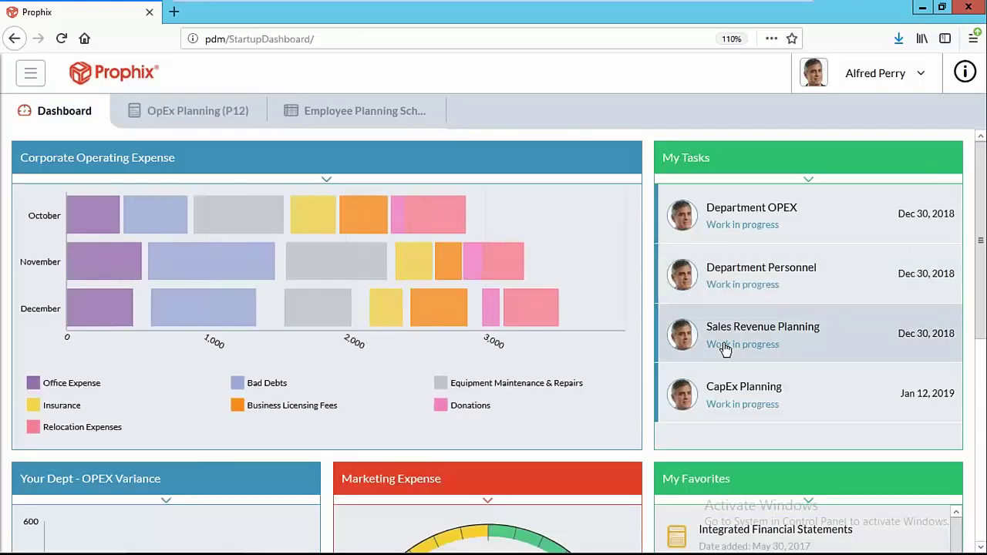
left_click(710, 352)
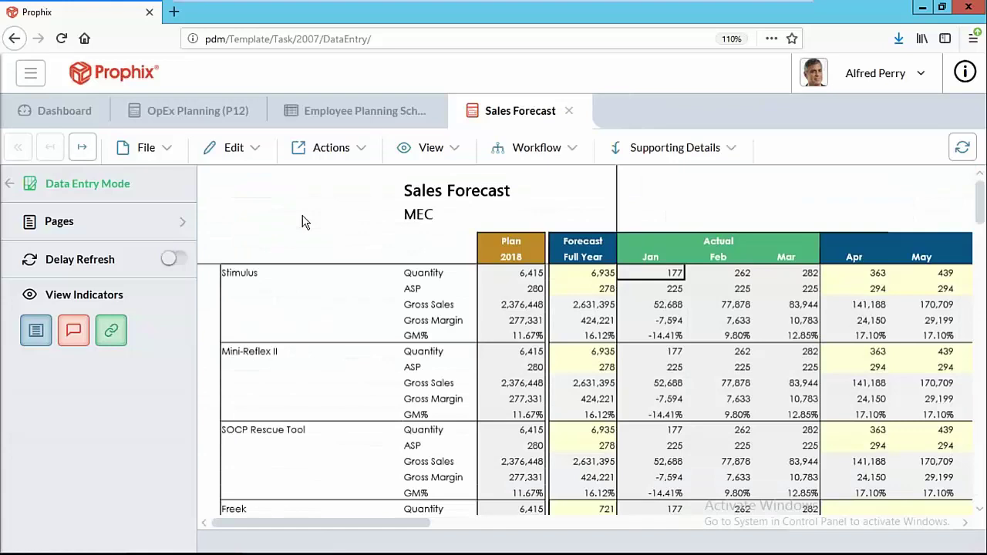
left_click(589, 279)
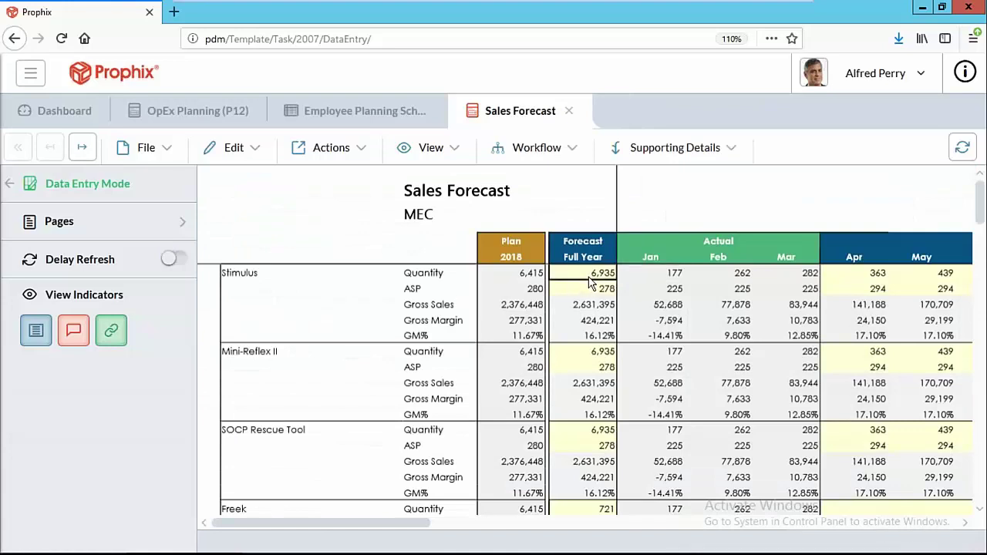
left_click(183, 225)
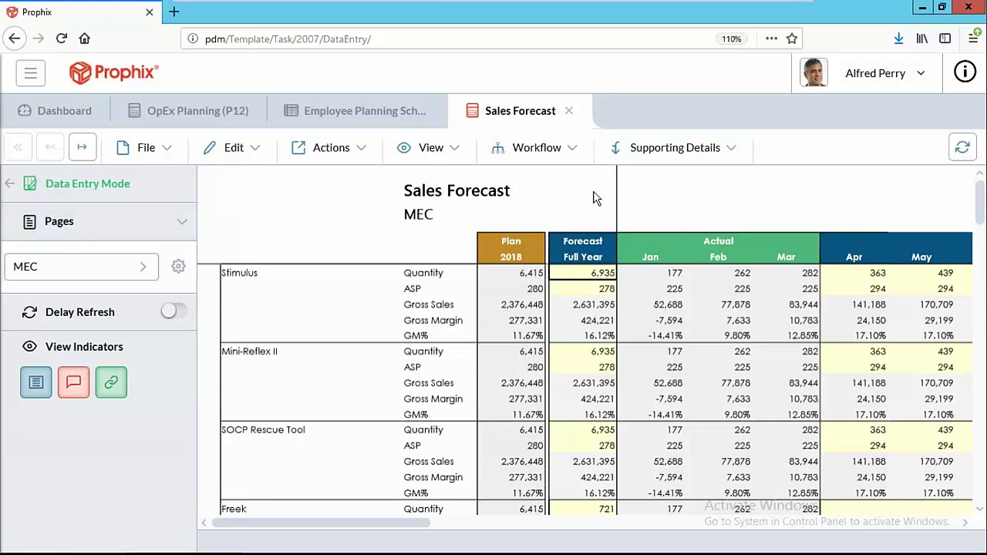
left_click(134, 267)
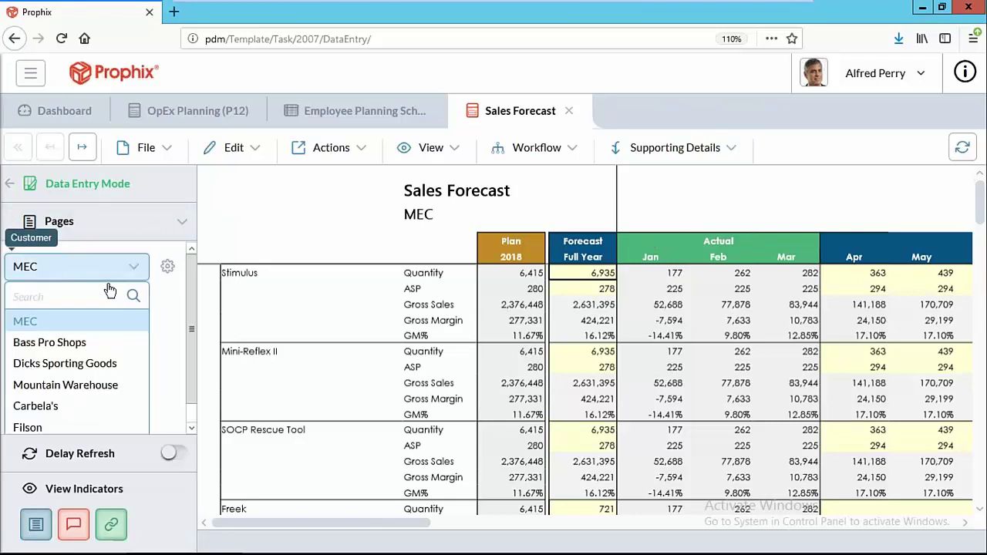
left_click(87, 269)
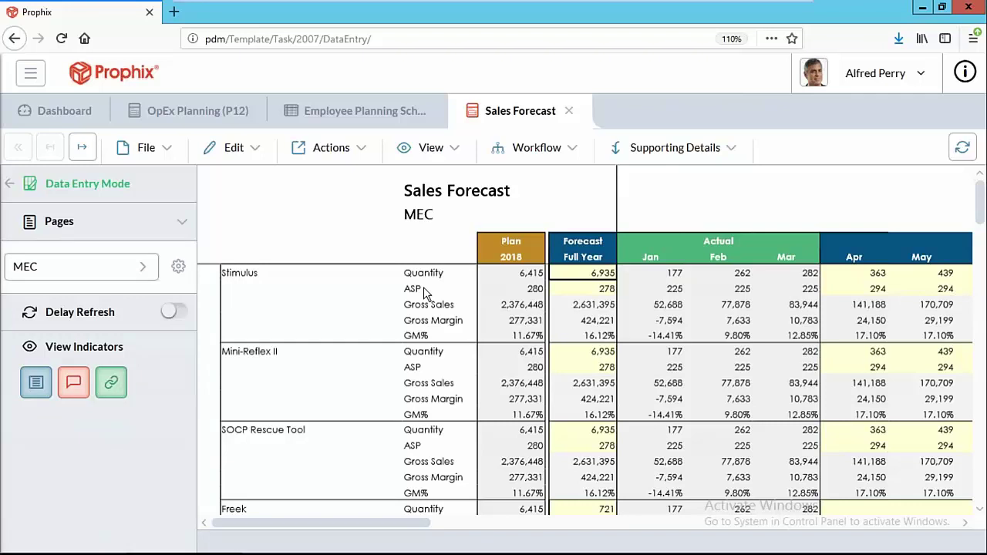
Step: Close the Sales Forecast template and the employee planning schedule
left_click(569, 112)
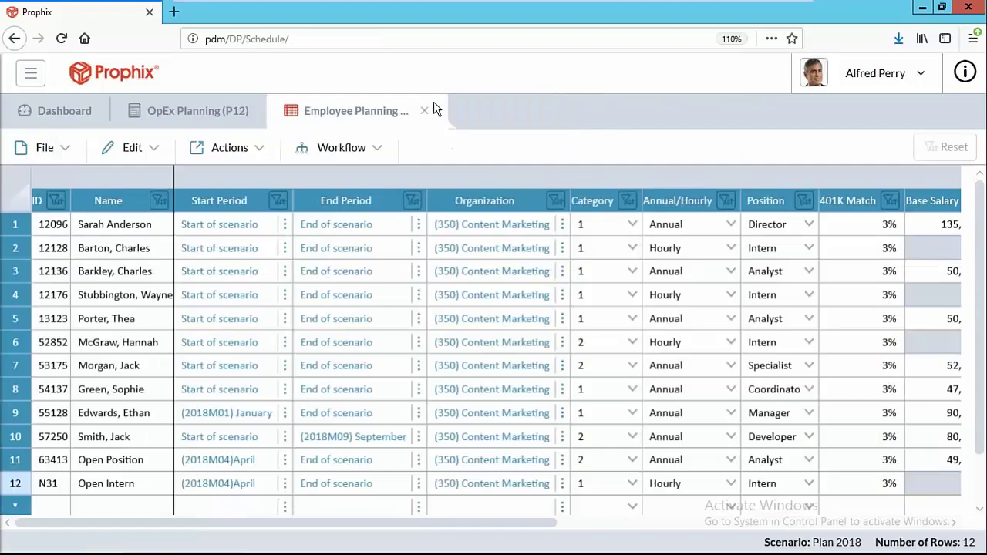
left_click(424, 110)
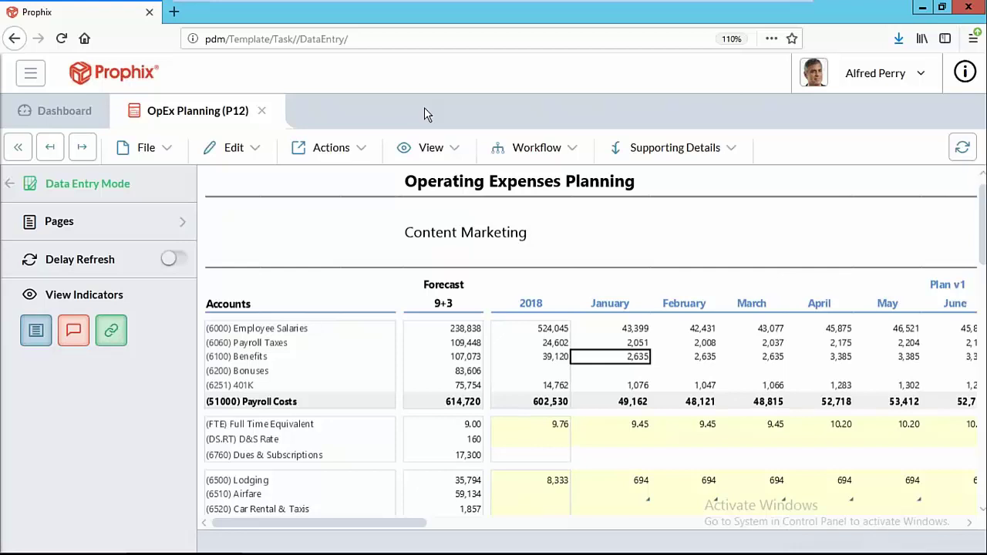
Step: Switch the OpEx Planning template's organization to Product Marketing
left_click(137, 223)
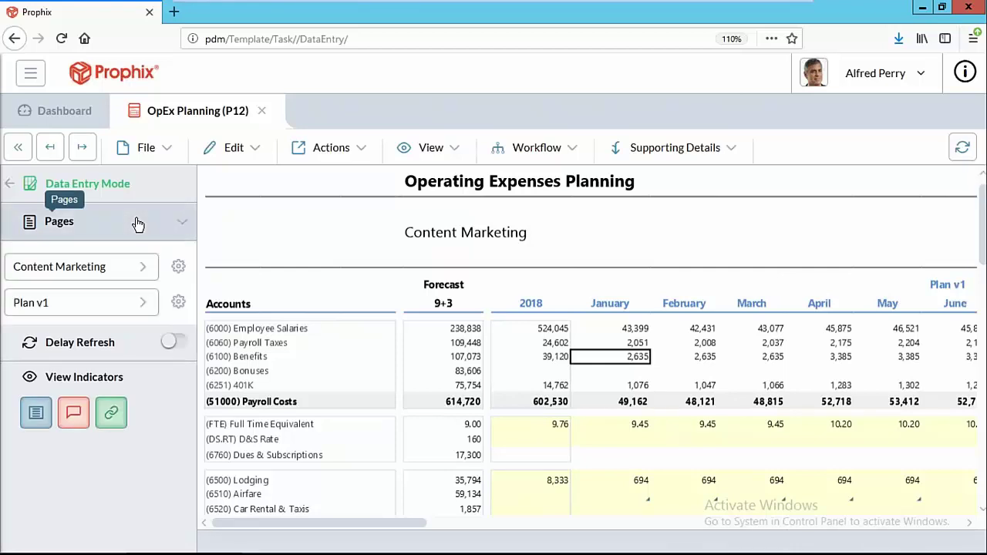
left_click(121, 306)
left_click(77, 267)
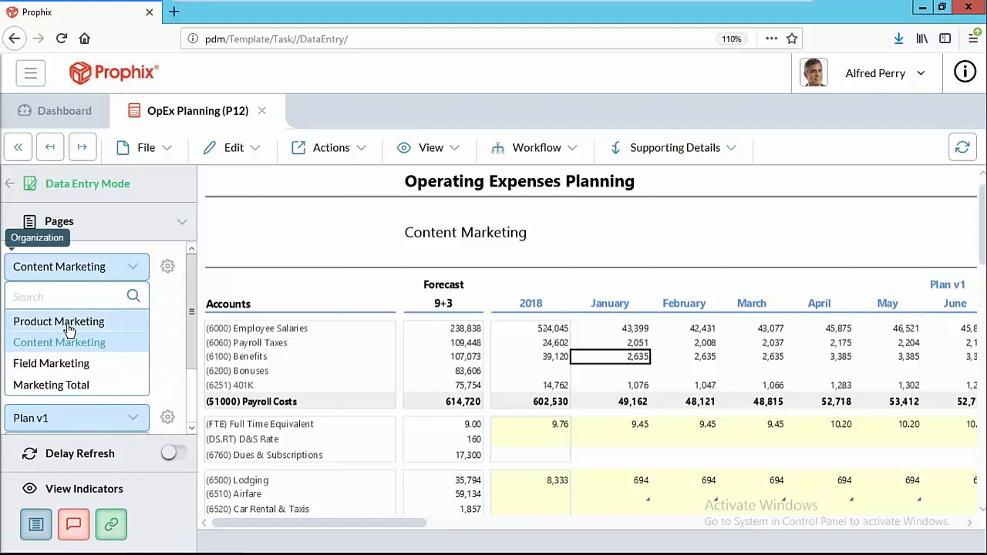
left_click(68, 326)
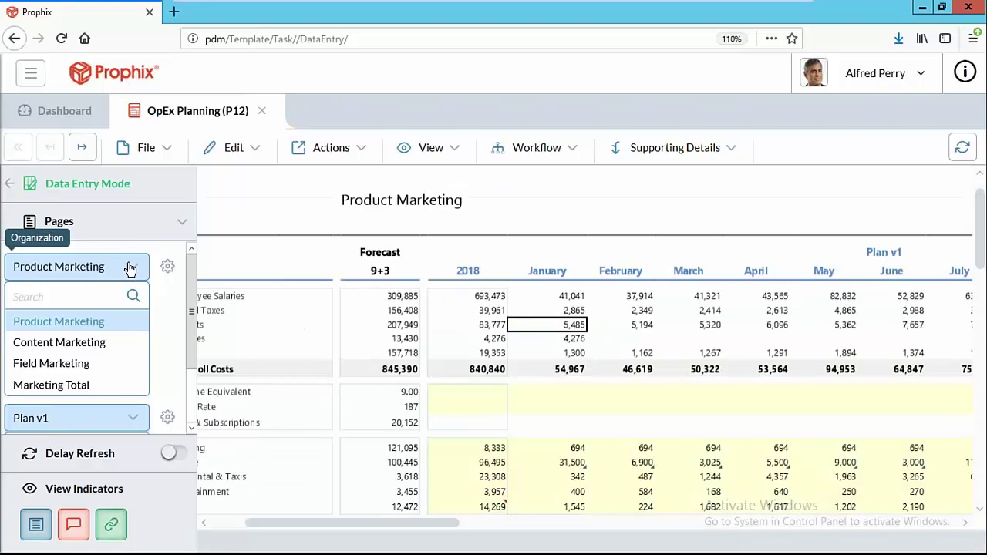
Step: Switch the OpEx Planning template's version to Plan v2 ((+5% Rev, -5% Exp))
left_click(133, 418)
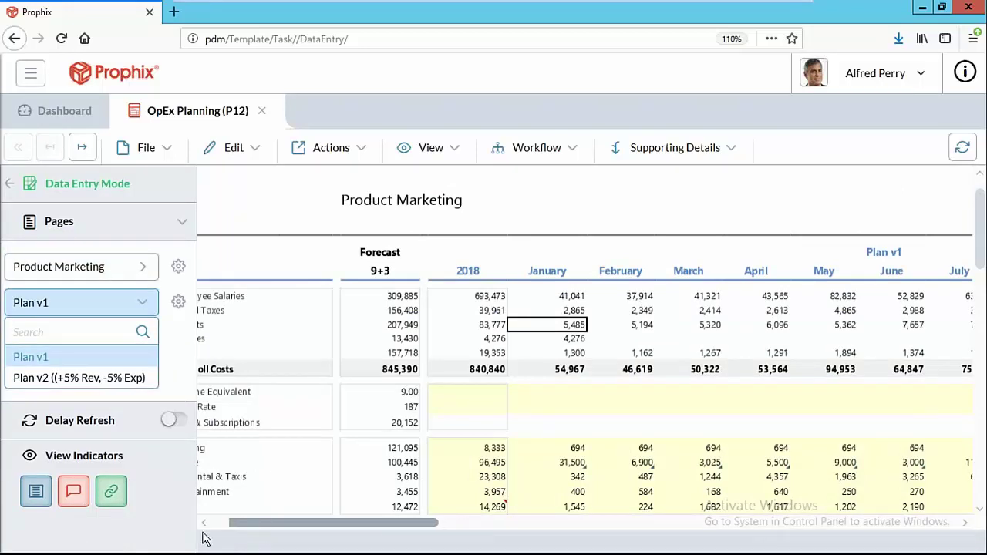
scroll(205, 539, "left", 2)
left_click(615, 450)
key("Tab")
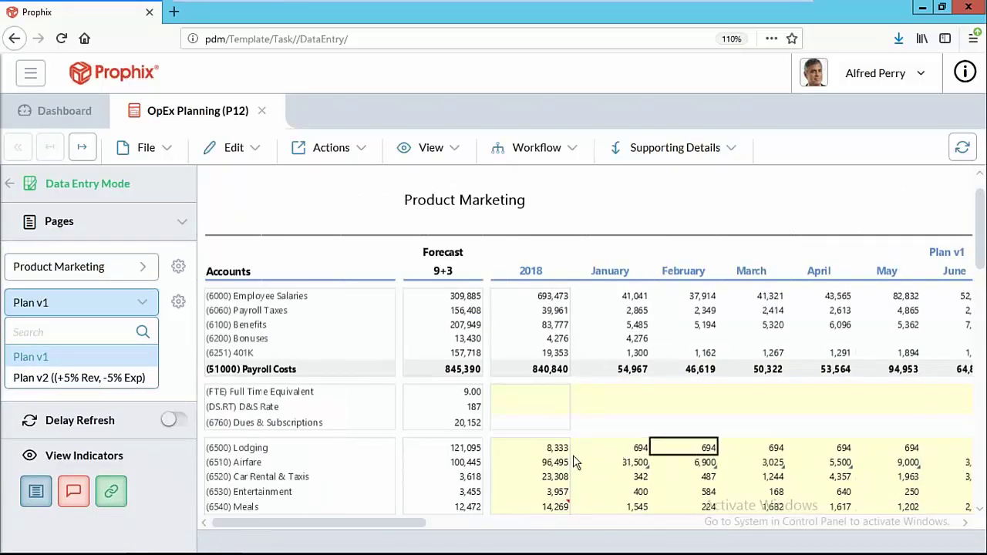
left_click(564, 452)
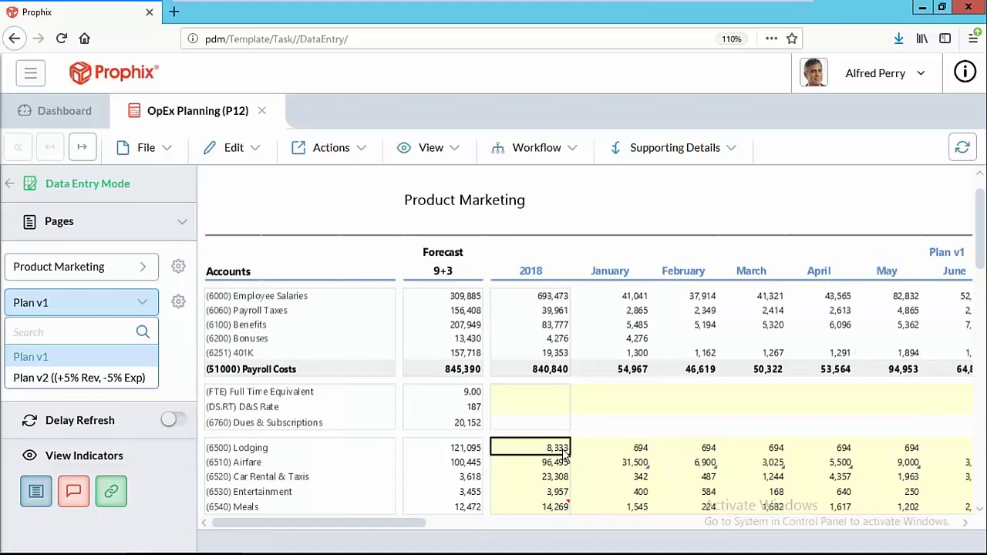
left_click(116, 378)
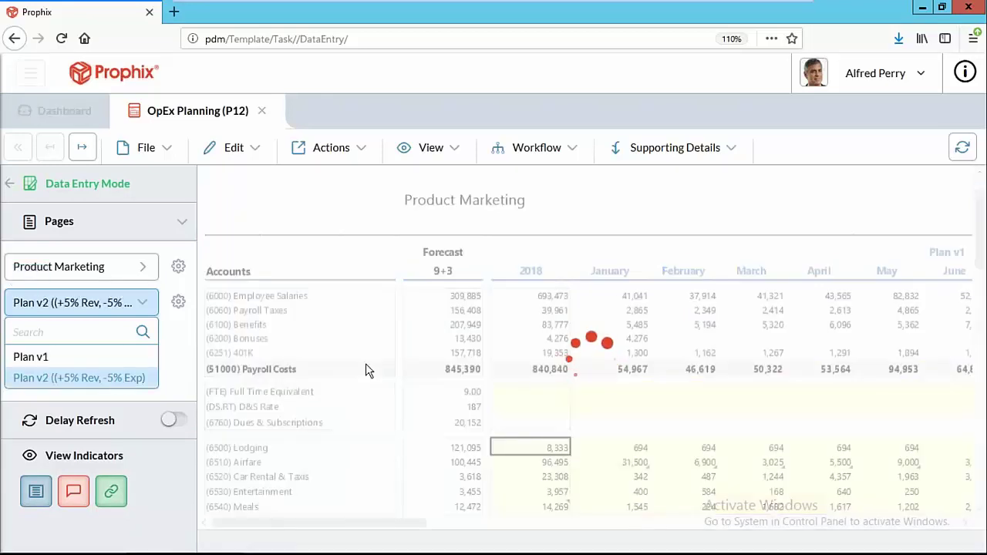
scroll(368, 375, "up", 3)
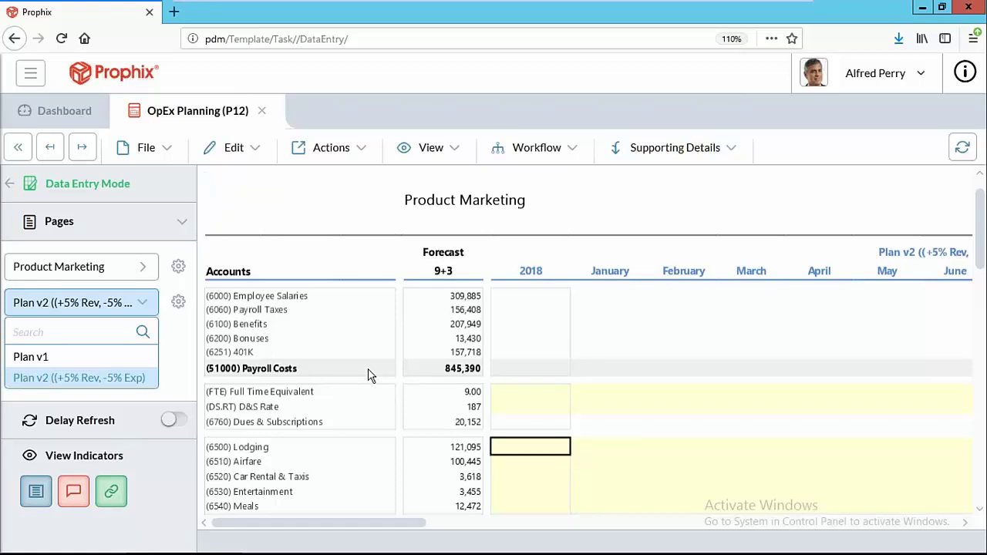
left_click(132, 303)
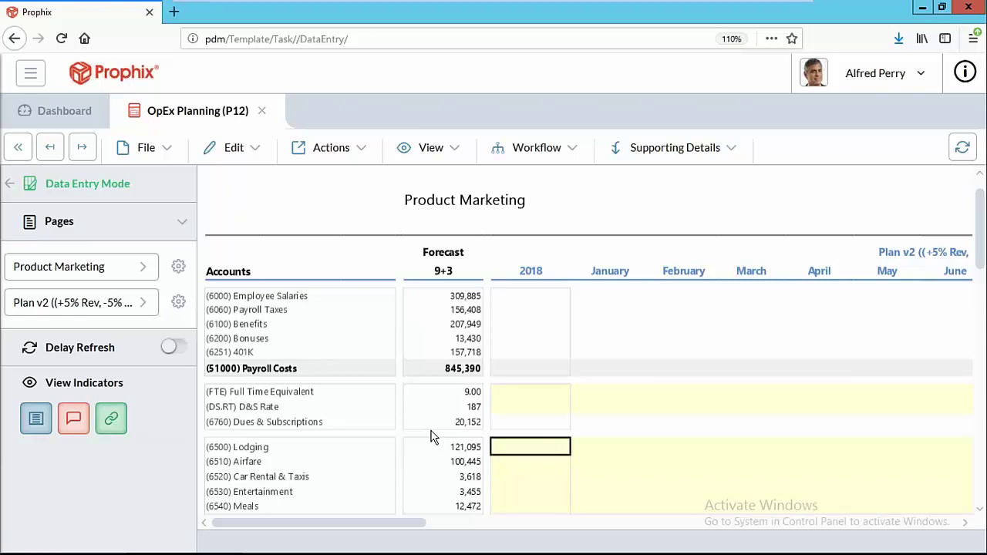
Step: Open the Populate 2018 Baseline Budget process from the dashboard favorites and display the common dimensions of its InfoFlex process
left_click(91, 115)
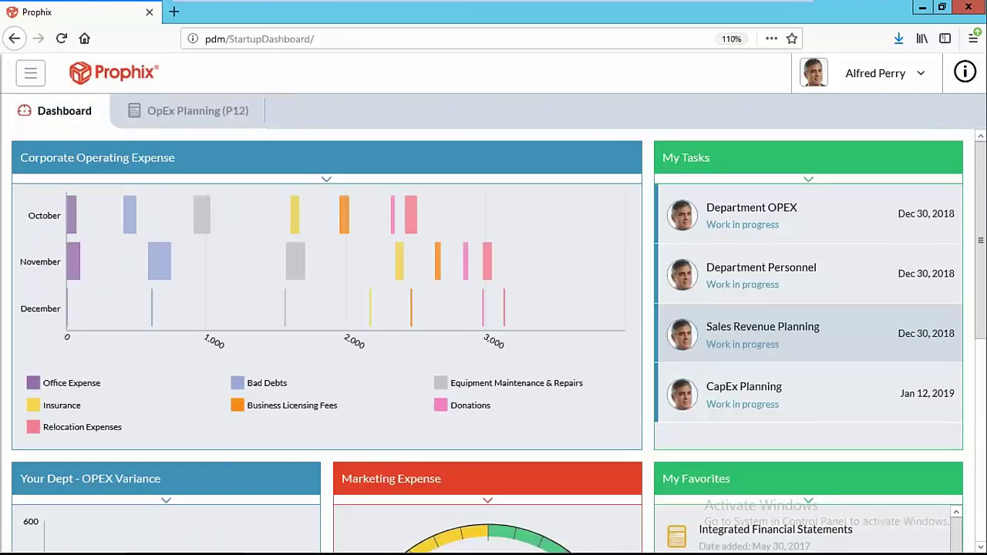
scroll(981, 290, "down", 5)
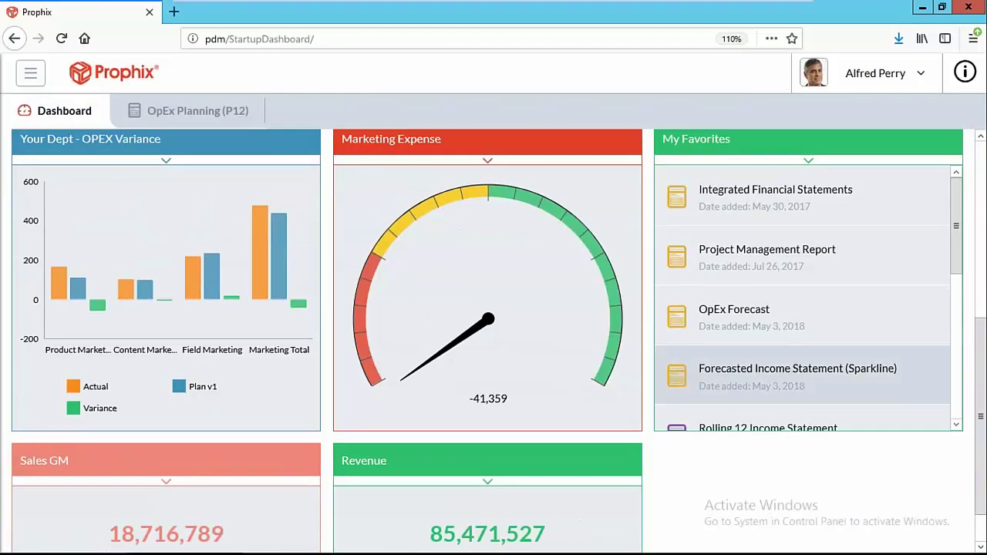
scroll(956, 264, "down", 3)
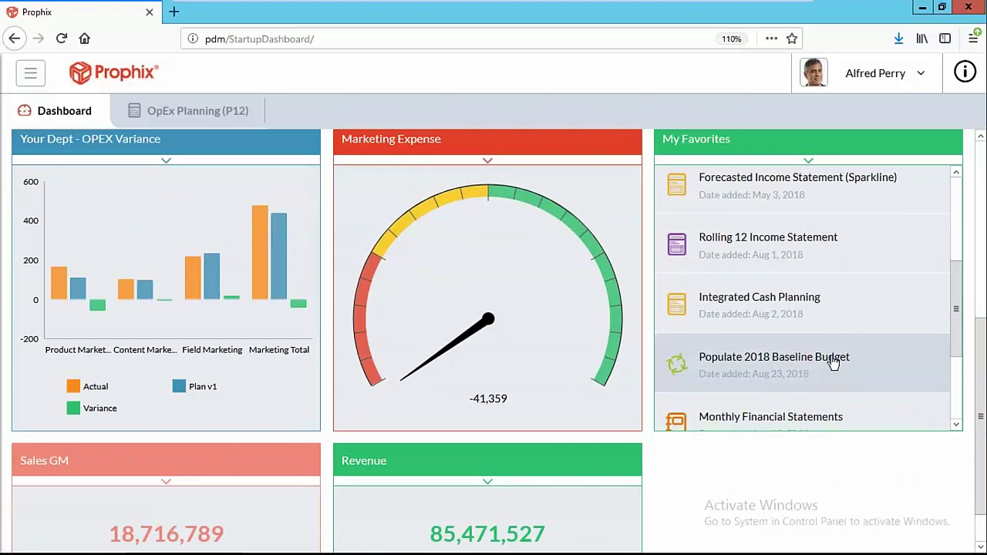
left_click(832, 363)
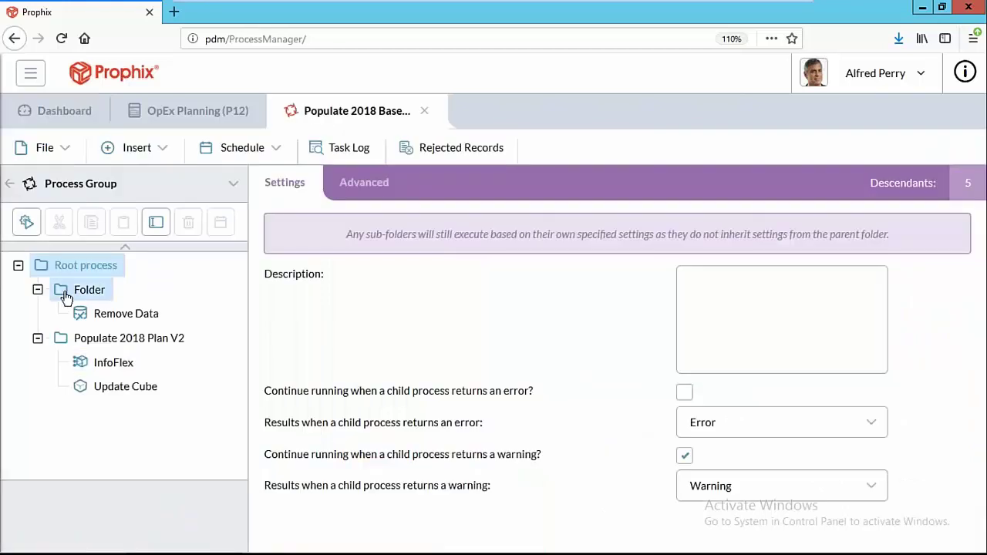
left_click(38, 290)
left_click(116, 339)
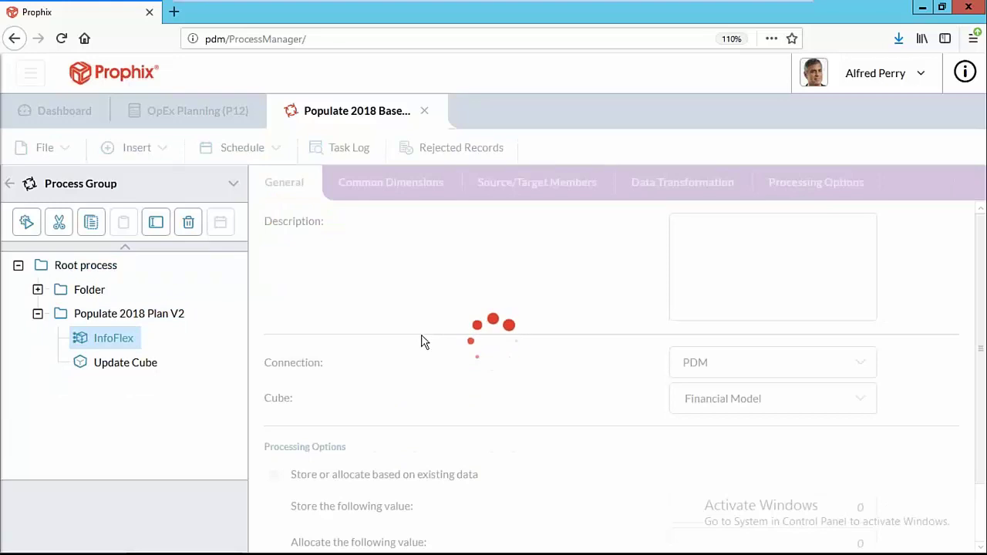
left_click(364, 193)
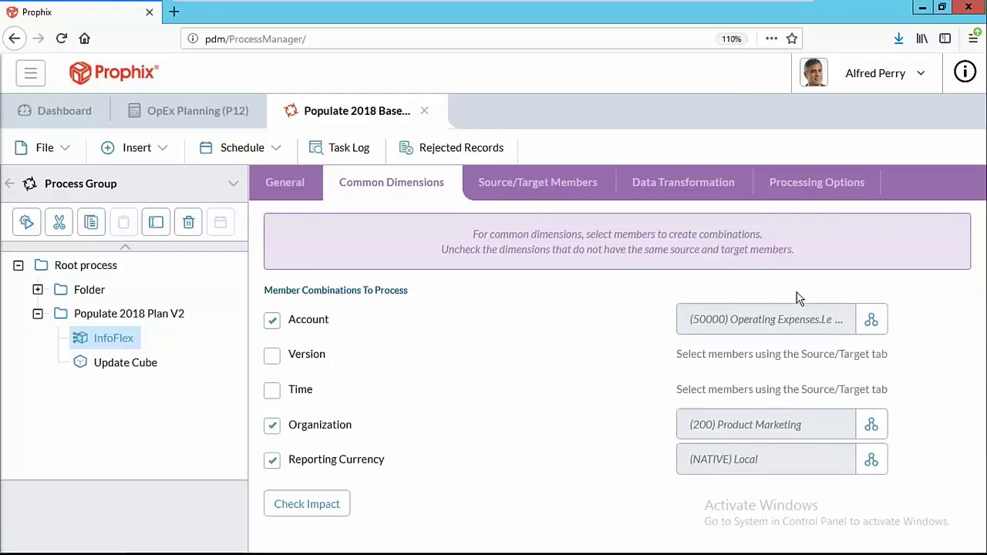
Step: Clear InfoFlex's Account member selection and add the leaf descendants of (50000) Operating Expenses under EBITDA
left_click(879, 326)
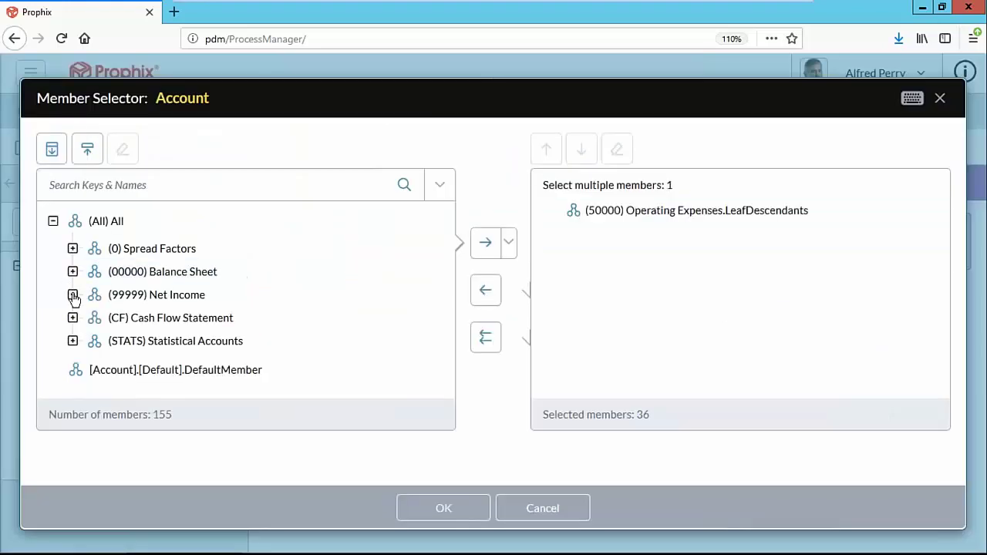
left_click(72, 294)
left_click(93, 323)
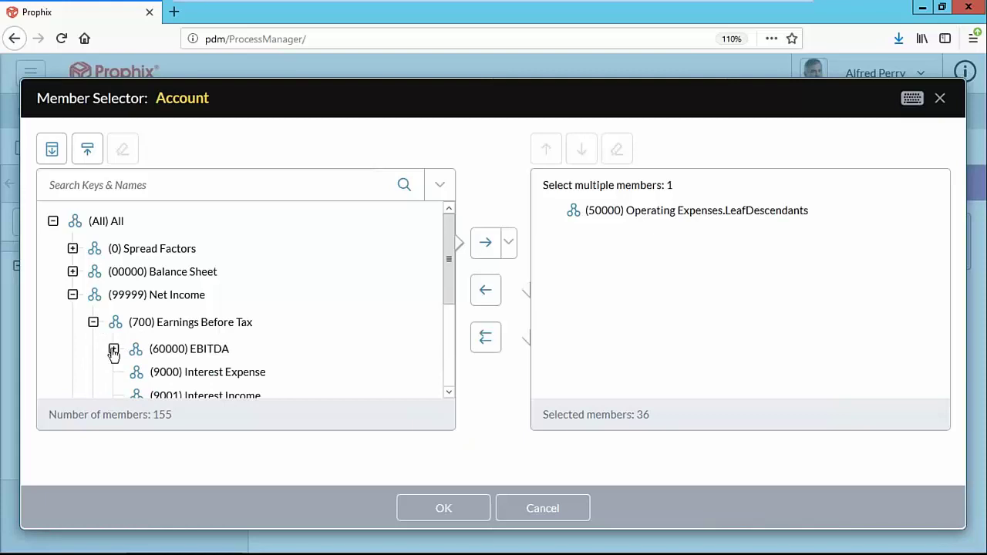
left_click(113, 348)
left_click_drag(449, 252, 448, 294)
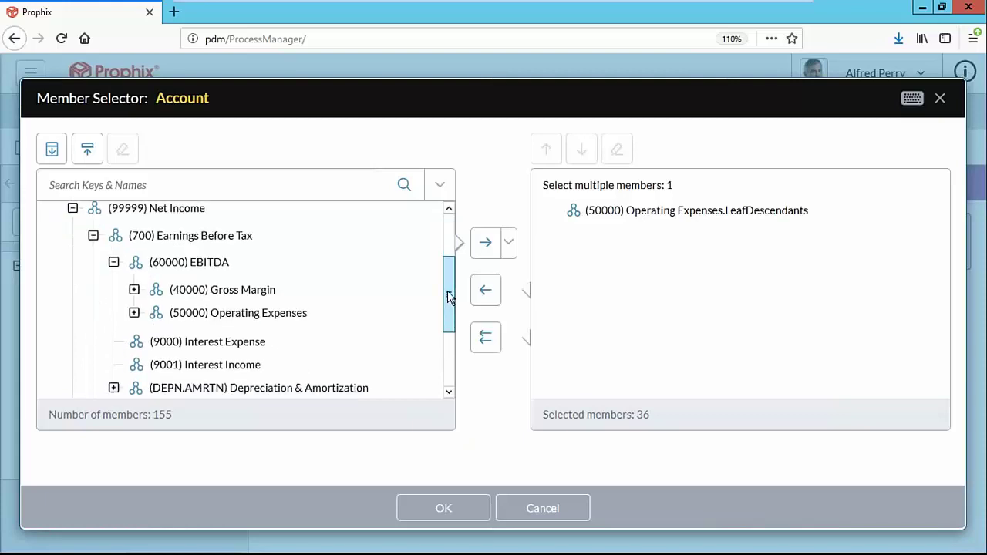
left_click(134, 308)
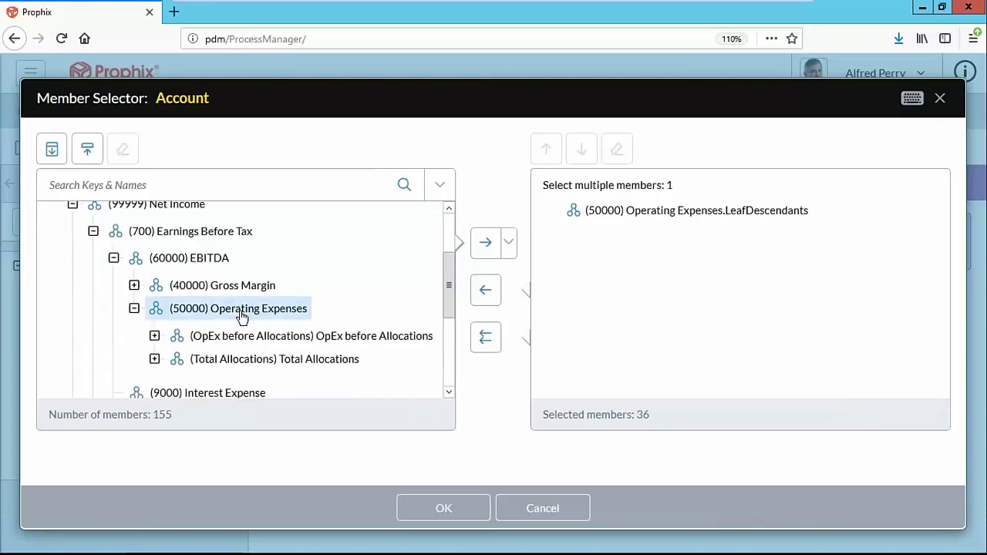
left_click(485, 337)
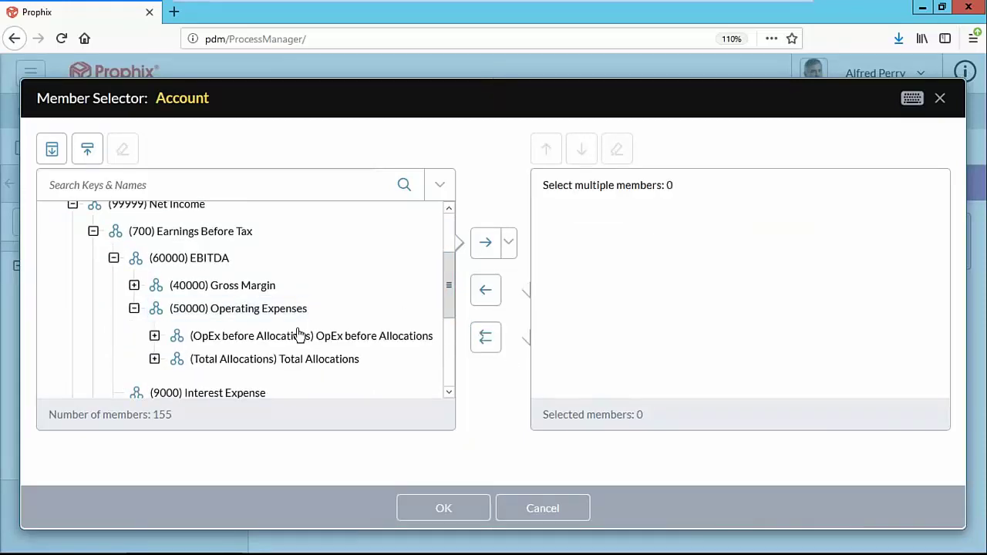
right_click(263, 313)
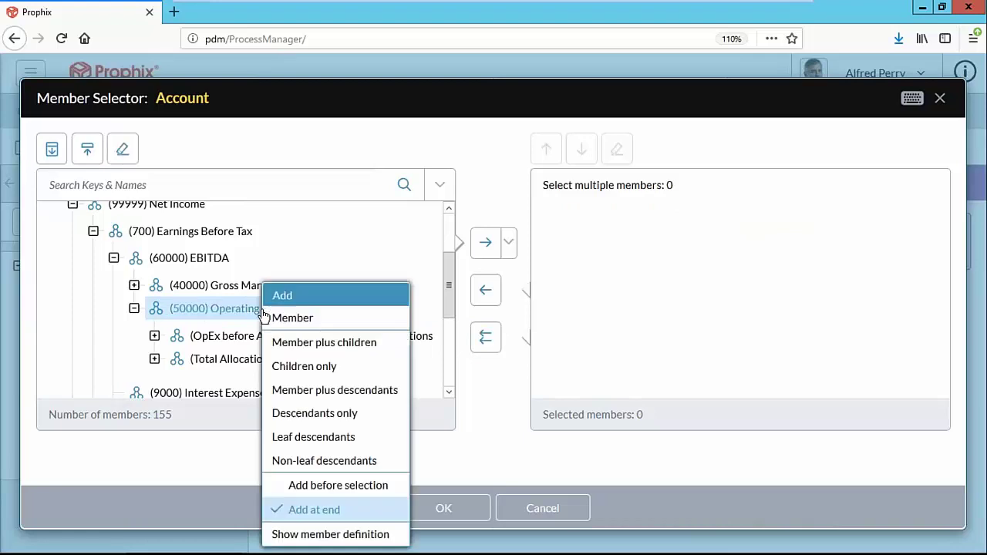
left_click(312, 438)
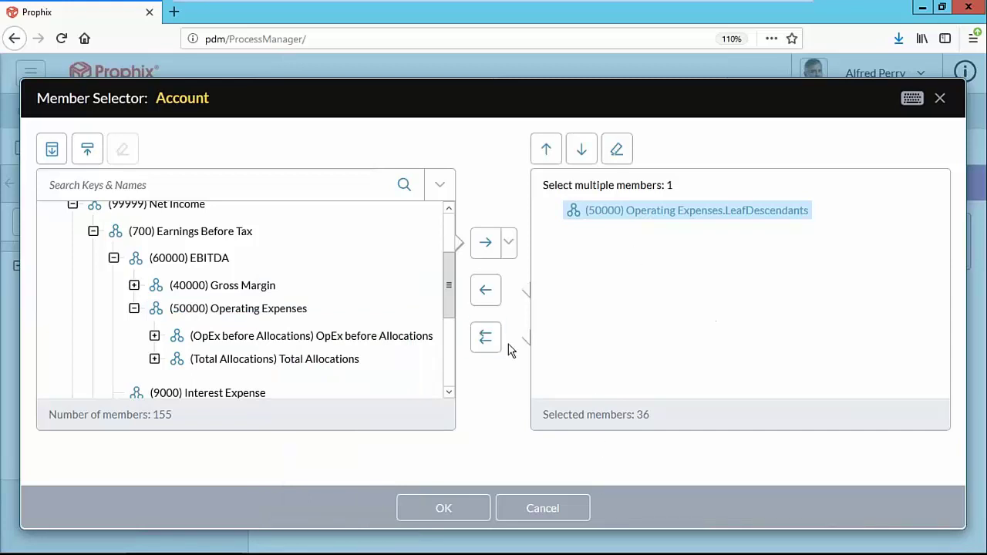
left_click(436, 522)
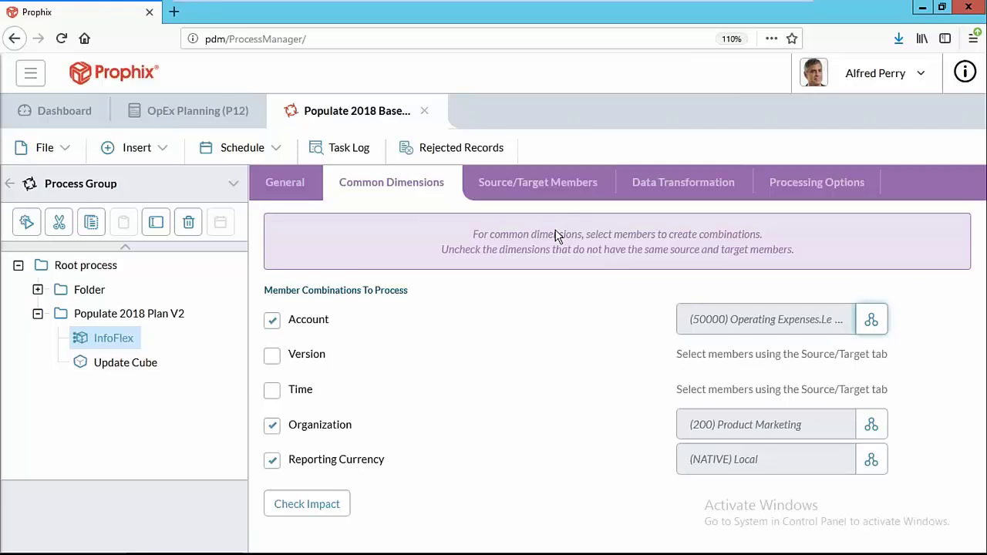
Step: Run the Populate 2018 Plan V2 folder and review InfoFlex's source and target members and data transformation settings
left_click(537, 183)
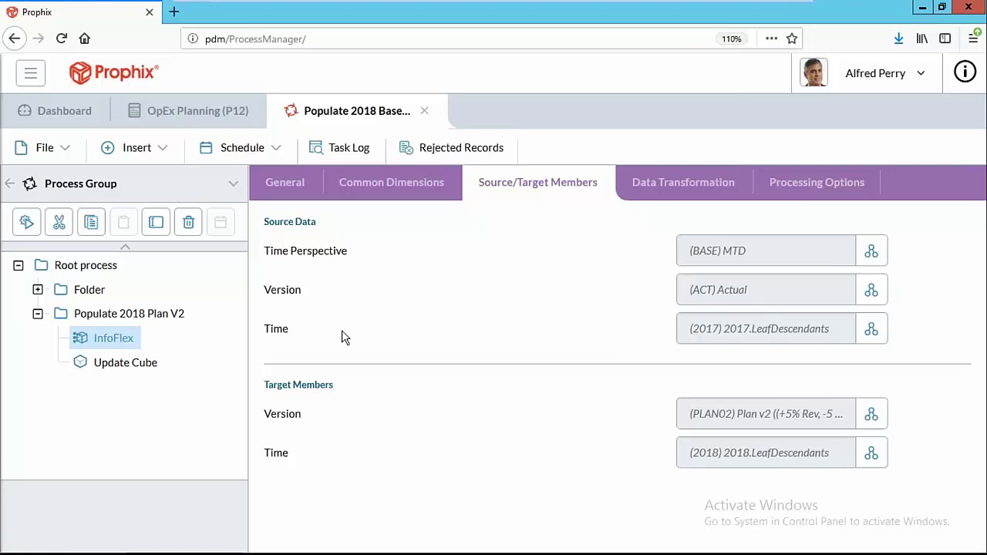
right_click(139, 318)
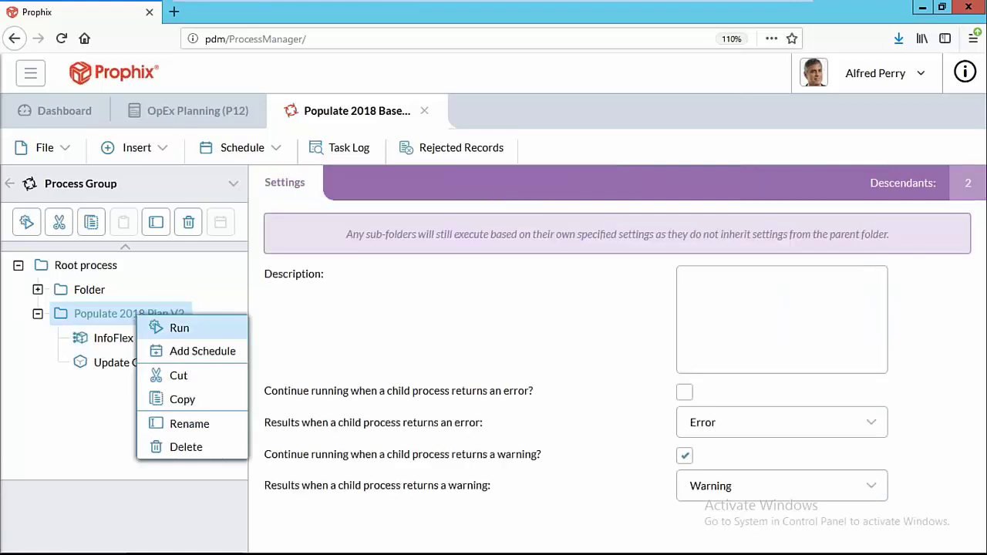
left_click(197, 330)
left_click(123, 339)
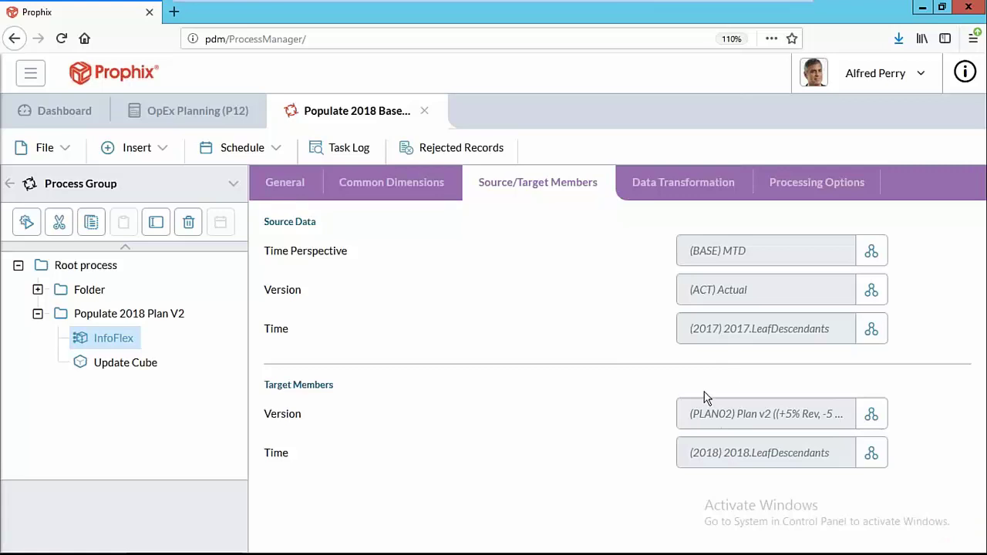
left_click(656, 195)
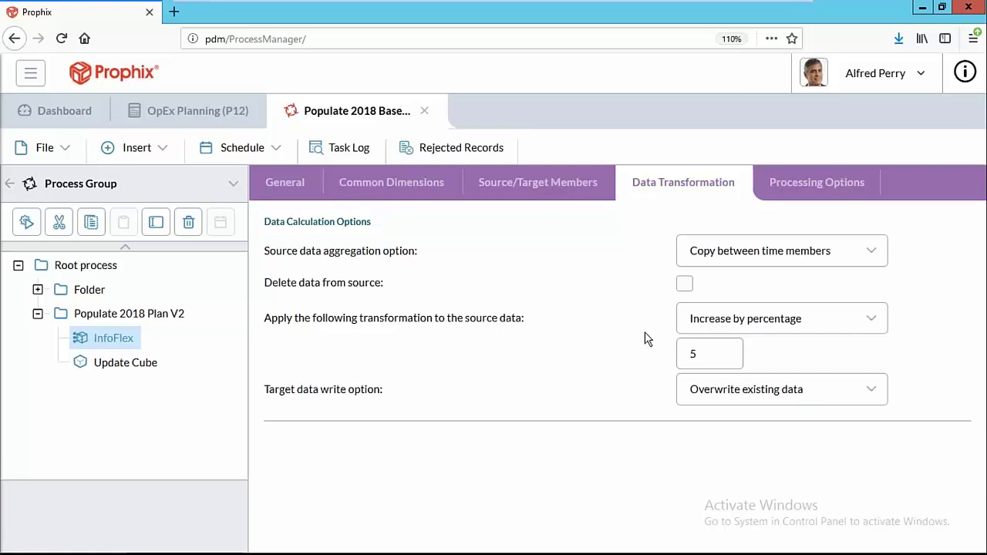
Step: Refresh the OpEx Planning template and review Product Marketing's Plan v2 expenses from payroll down to total operating expenses
left_click(202, 114)
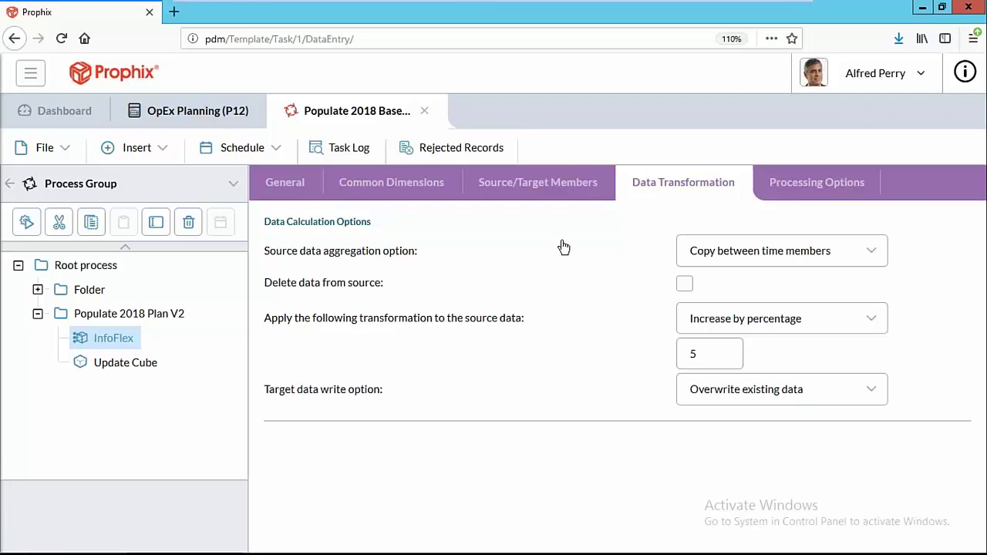
left_click(962, 147)
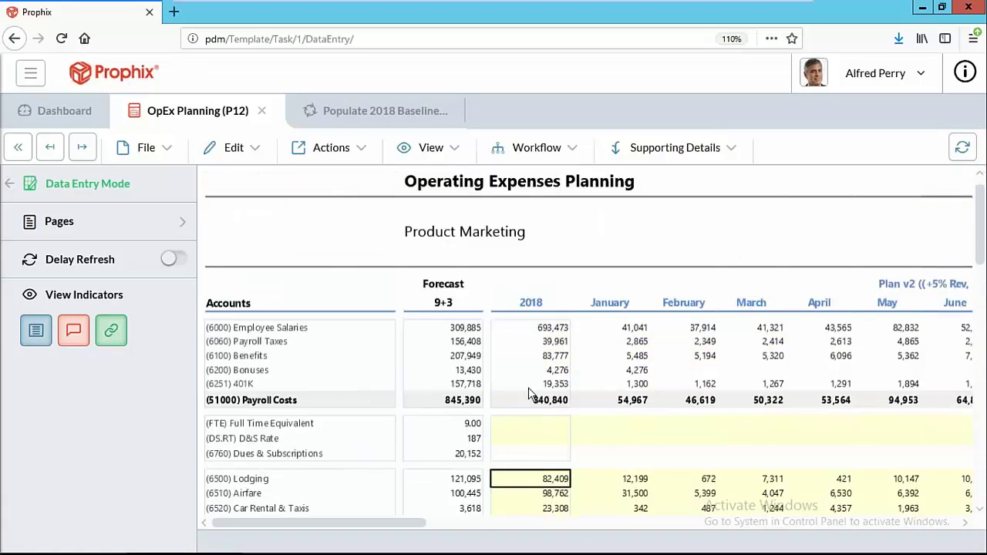
scroll(529, 394, "down", 5)
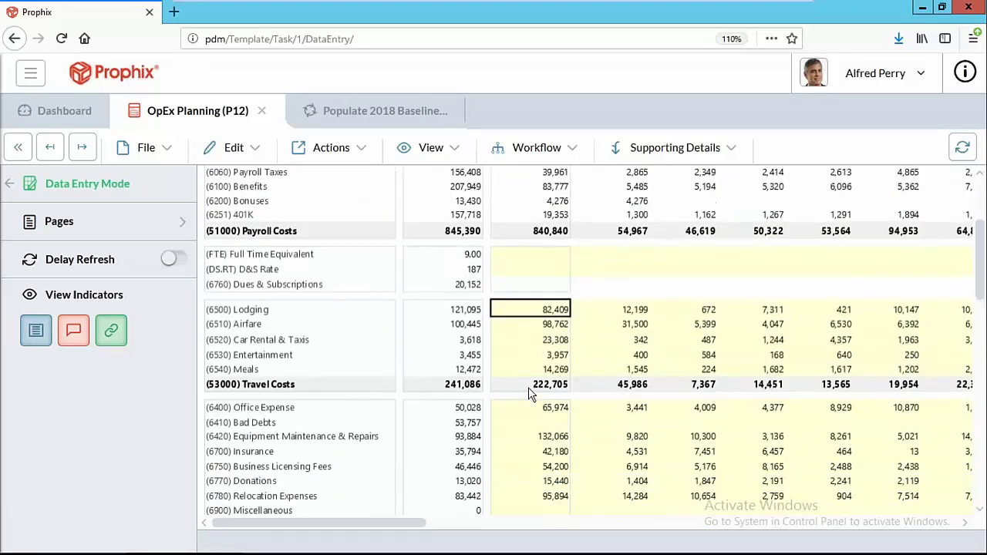
scroll(529, 394, "down", 2)
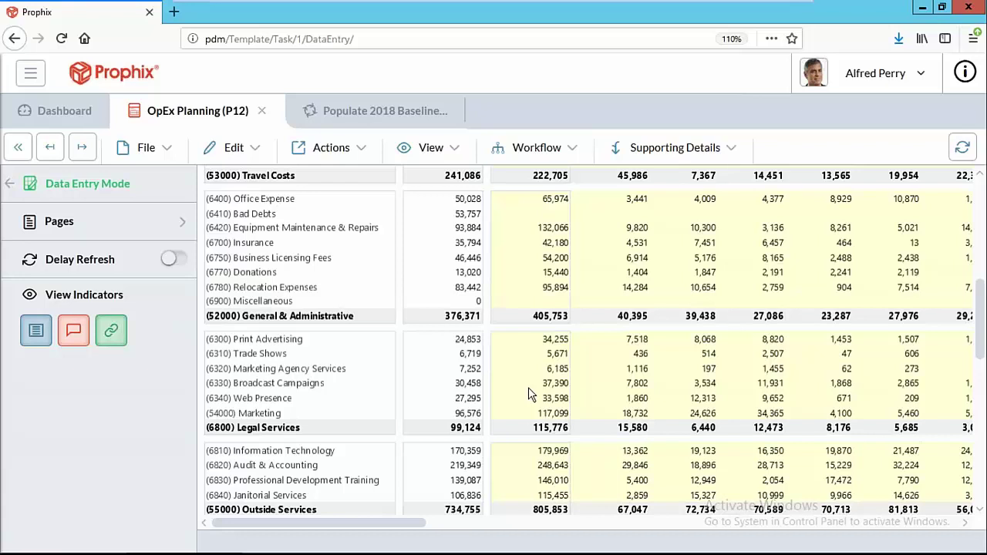
scroll(528, 387, "up", 5)
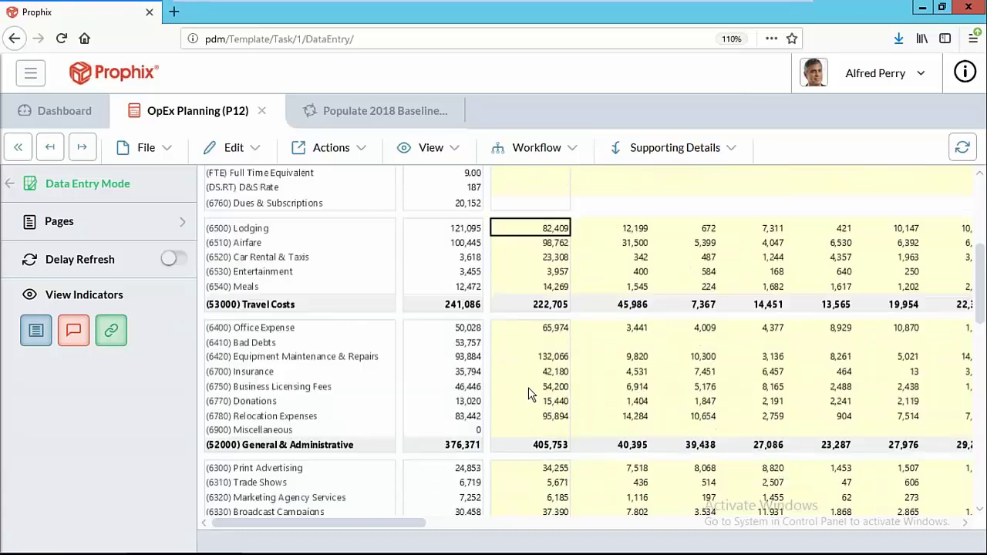
scroll(528, 387, "down", 8)
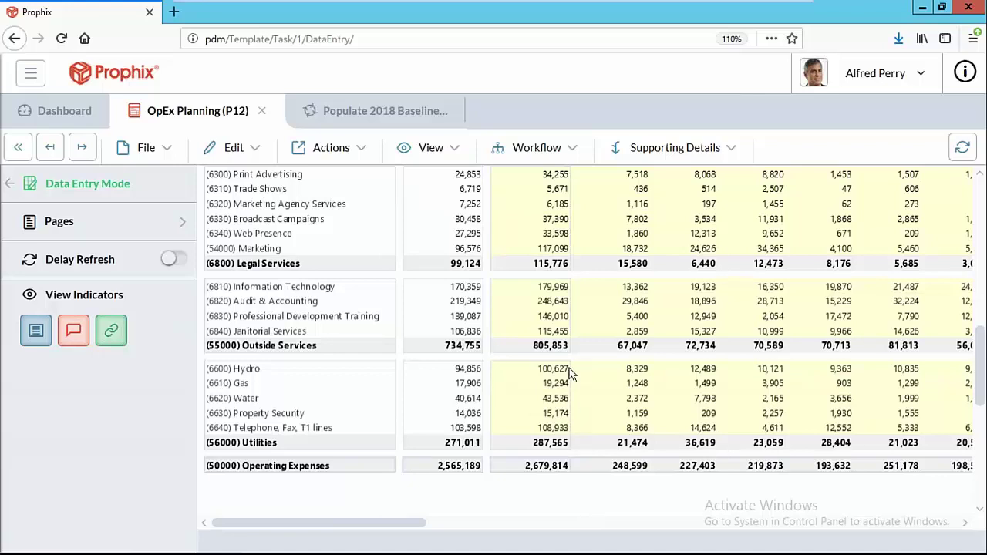
scroll(569, 375, "up", 5)
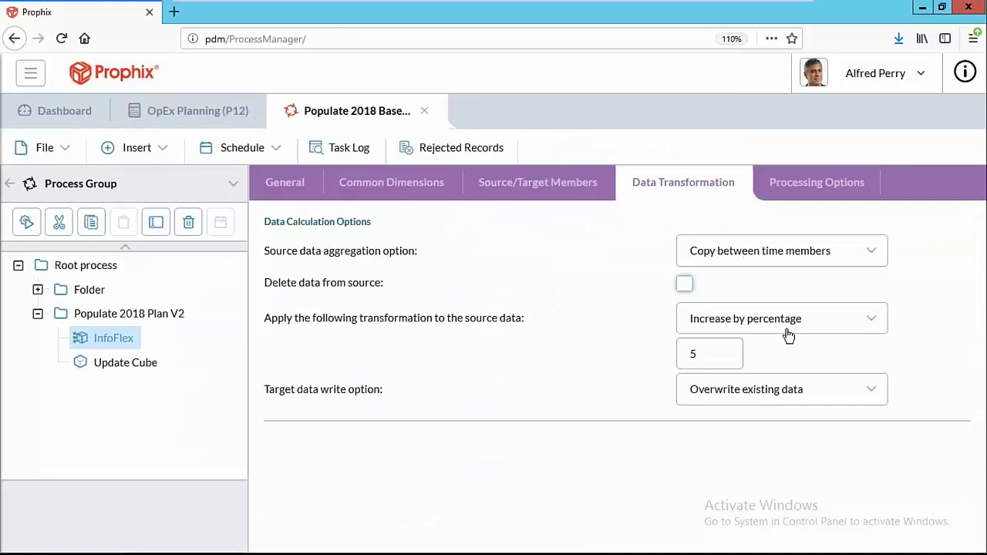
Step: Set InfoFlex's percentage increase on the source data to 2 in the Populate 2018 Baseline Budget process
left_click(698, 353)
left_click_drag(698, 353, 666, 353)
type("2")
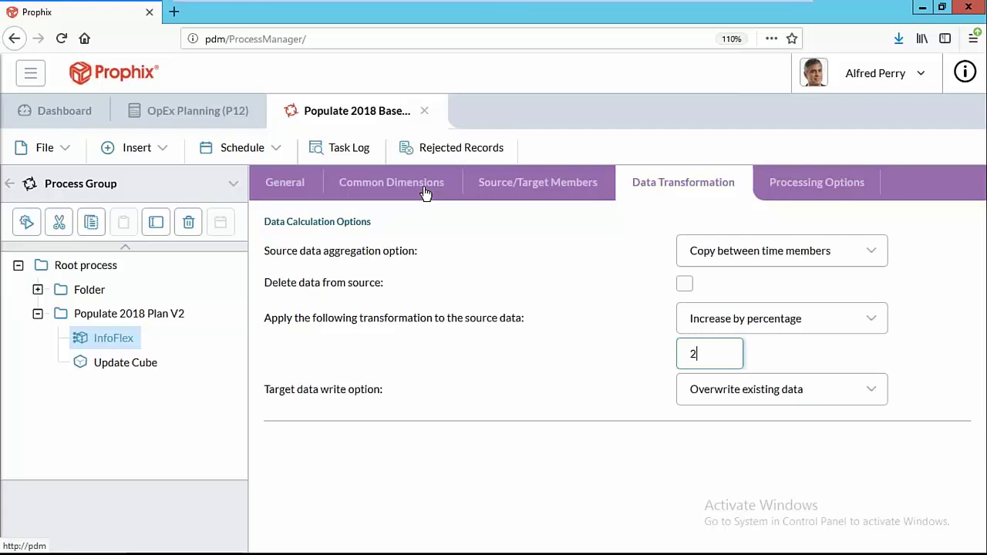
Step: Approve the OpEx Planning (P12) data in the workflow with the comment "Take a look. Plan 2 is an increase 5% from 2017"
left_click(193, 110)
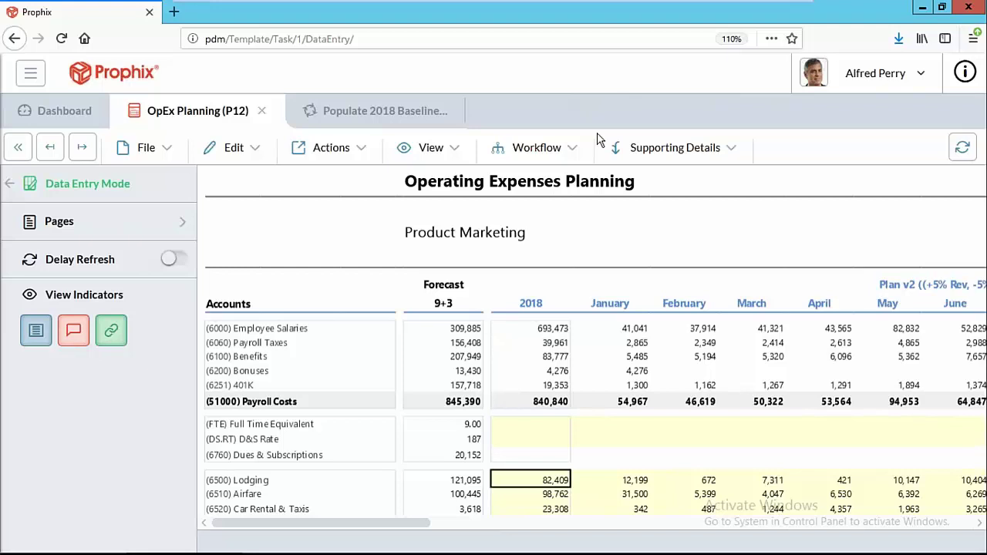
left_click(519, 152)
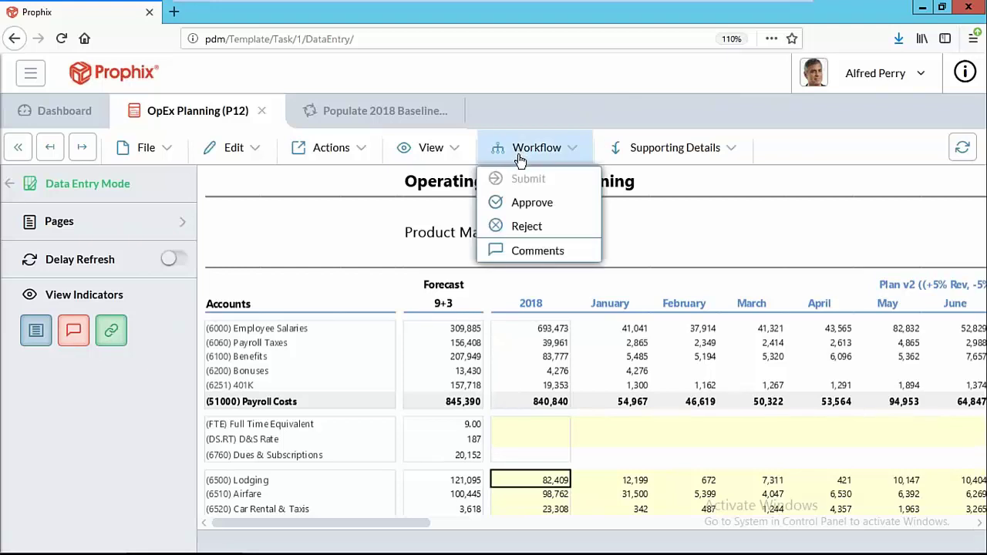
left_click(515, 205)
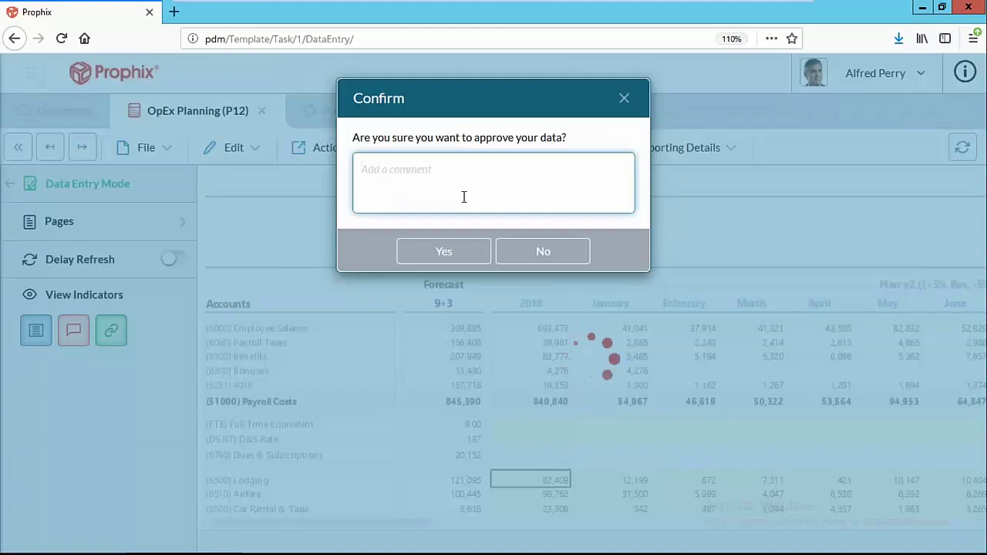
type("Ta")
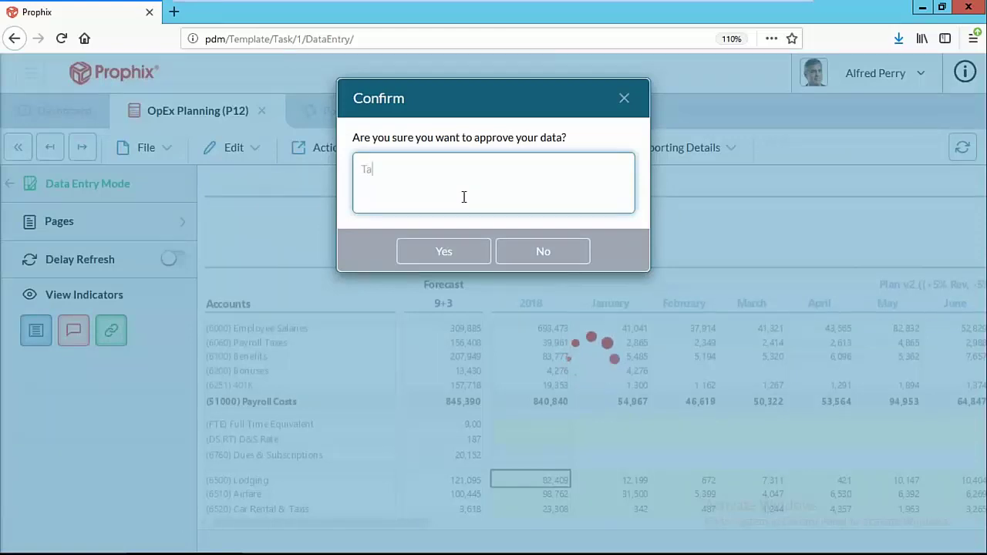
type("ke a look. Plan 2 ")
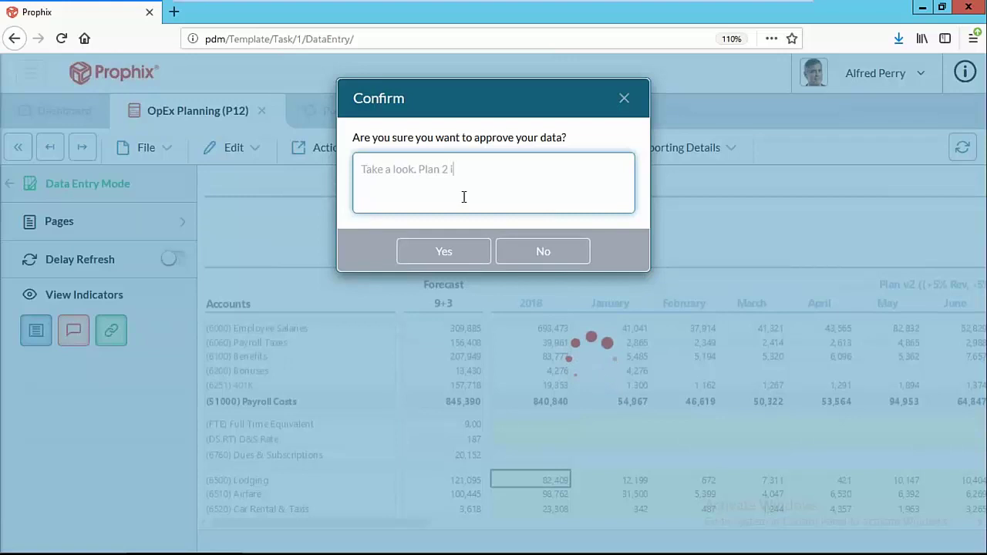
type("is an increase 5%")
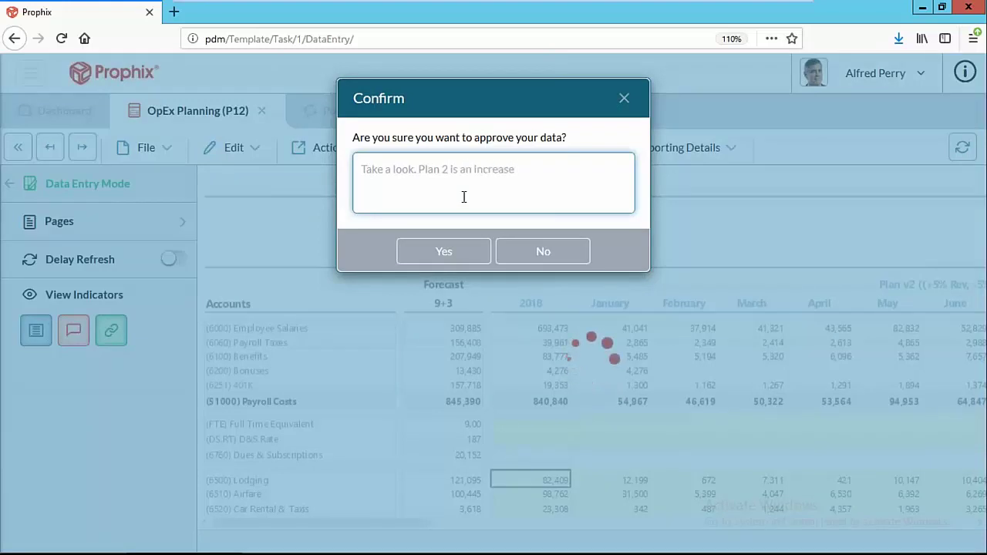
type(" from 2017")
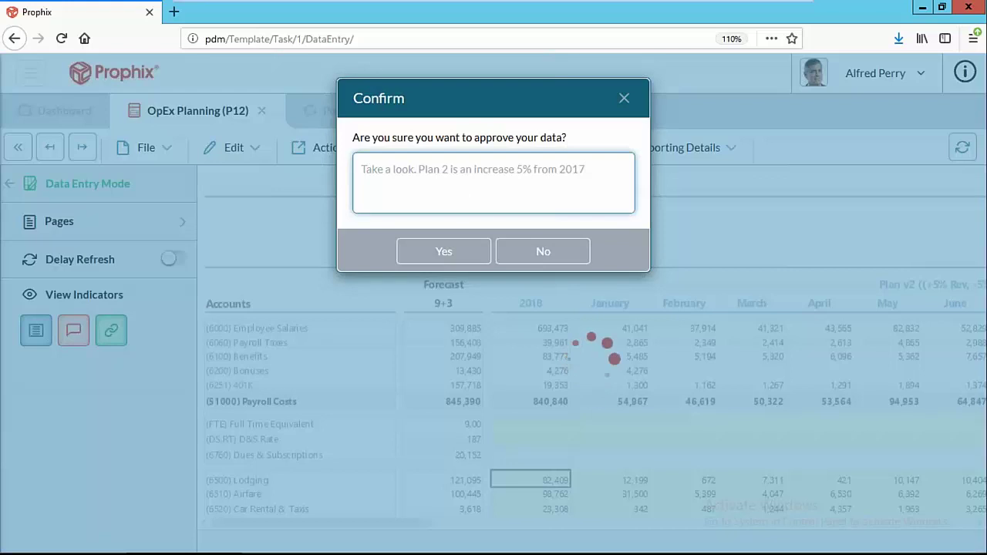
left_click(443, 251)
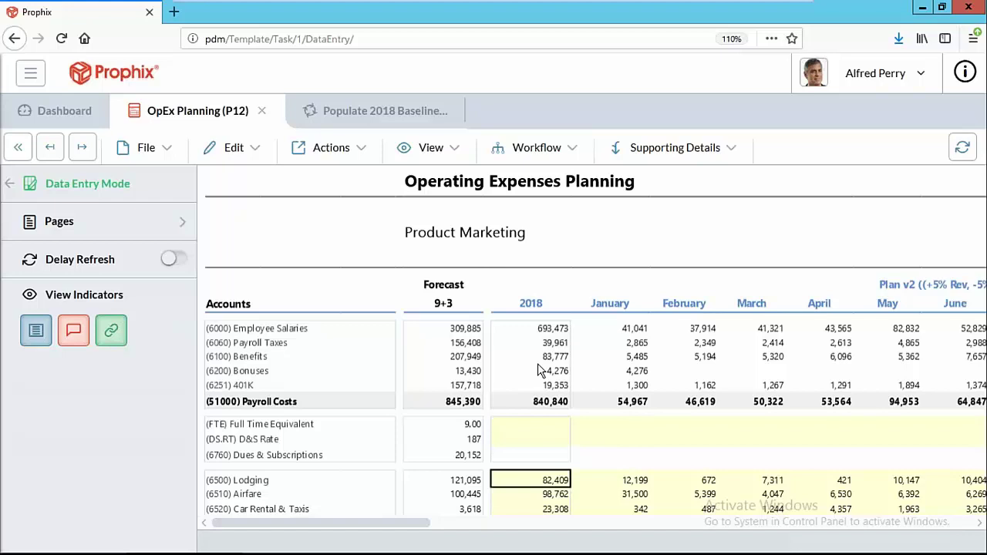
Step: Review the in-progress, past-due and finished workflow tasks from the dashboard's My Tasks, including Department OPEX, and close the task overview
left_click(61, 117)
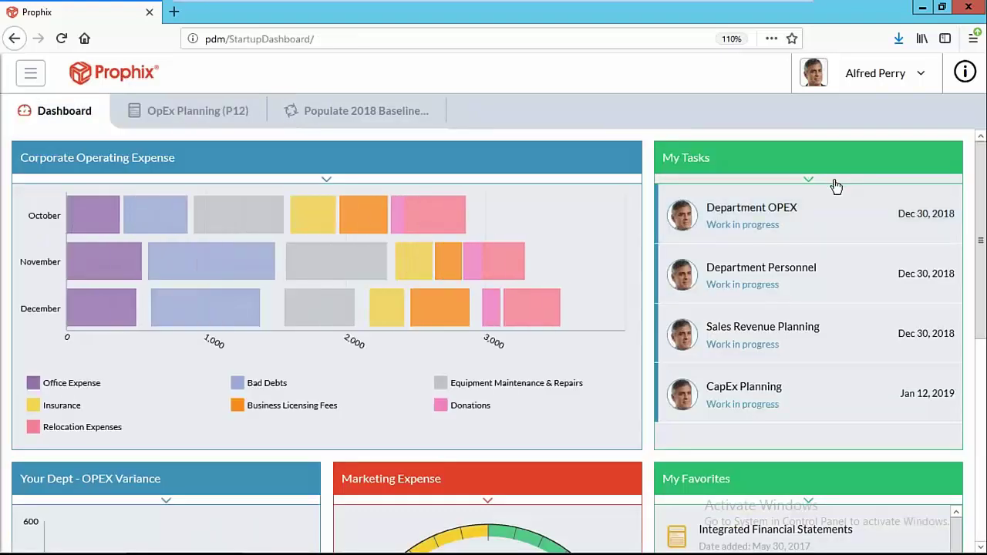
left_click(836, 184)
left_click(802, 193)
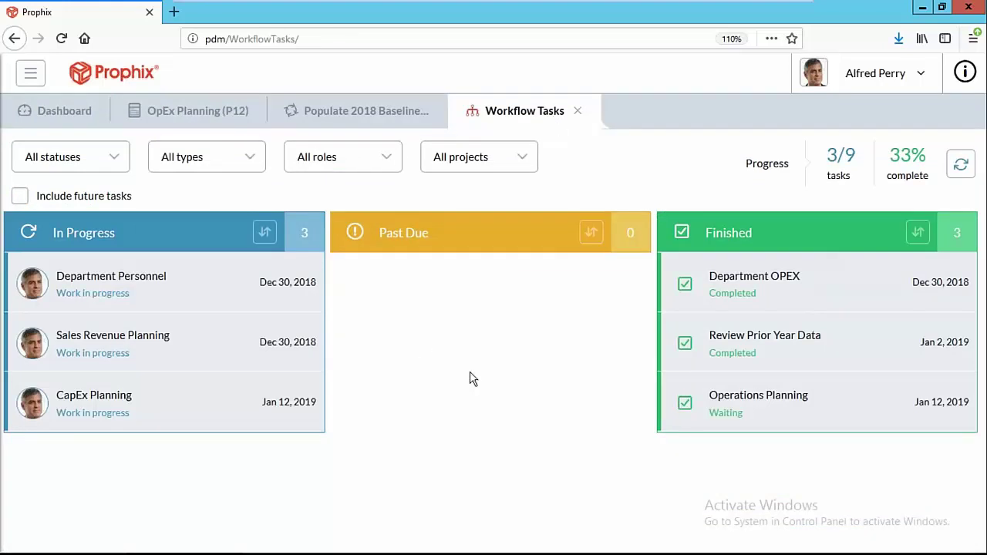
left_click(579, 112)
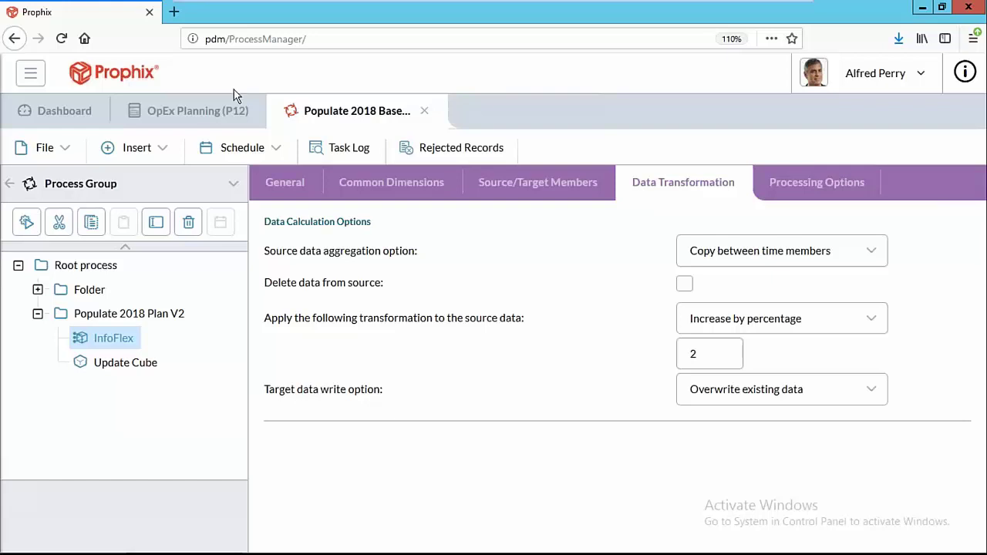
Step: Close the Populate 2018 Baseline Budget process without saving its changes and close the OpEx Planning template
left_click(424, 112)
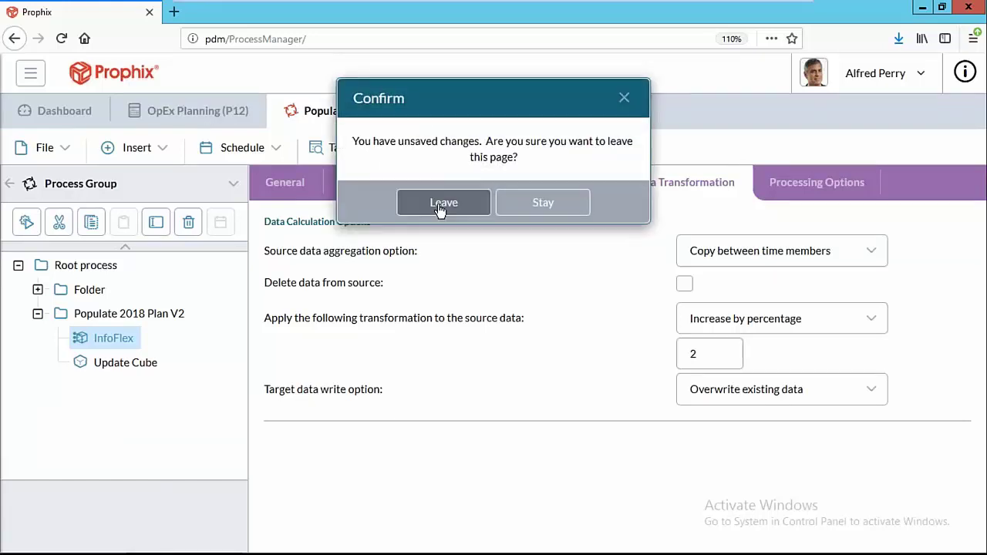
key("Return")
left_click(260, 114)
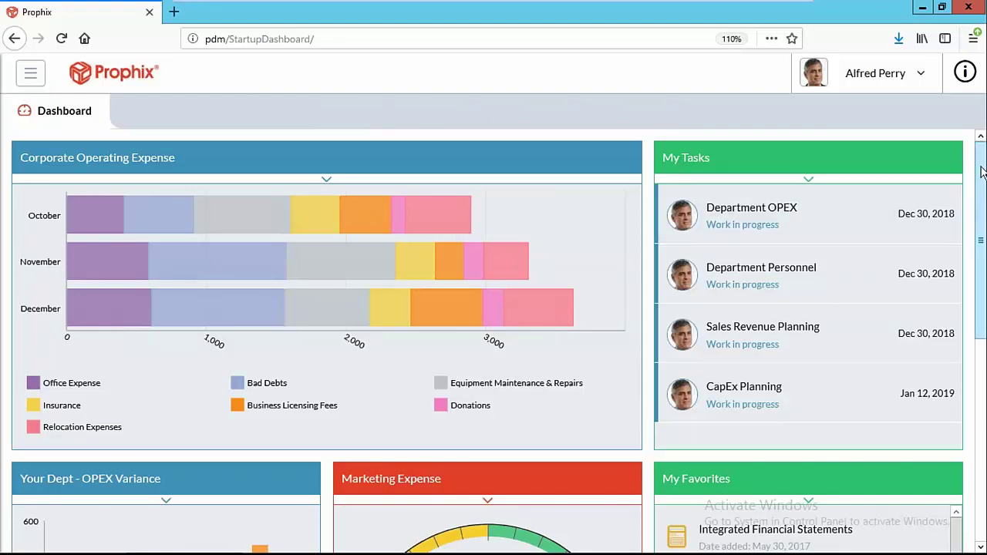
Step: Open the Monthly Financial Statements report binder from the dashboard favorites and review its content files and distribution list
scroll(982, 171, "down", 2)
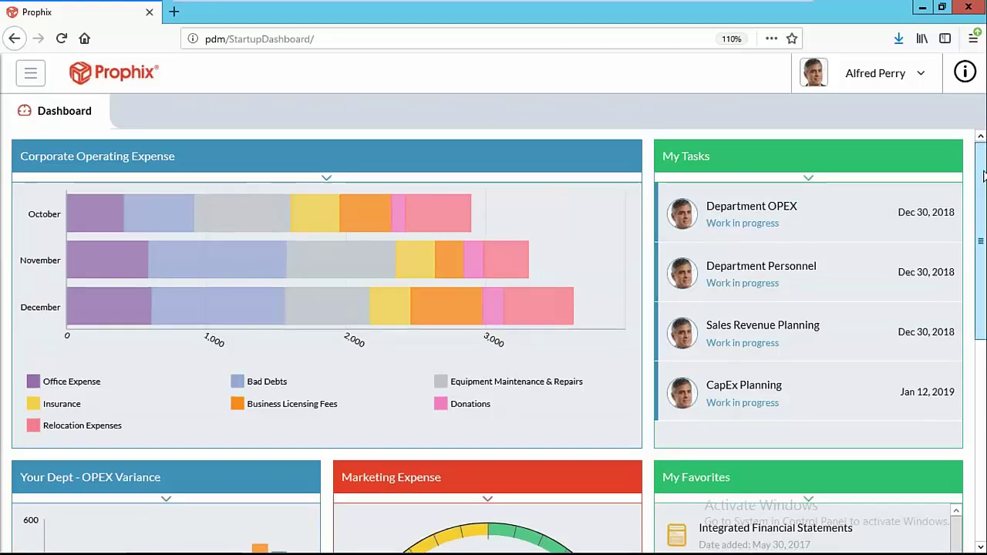
scroll(981, 172, "down", 4)
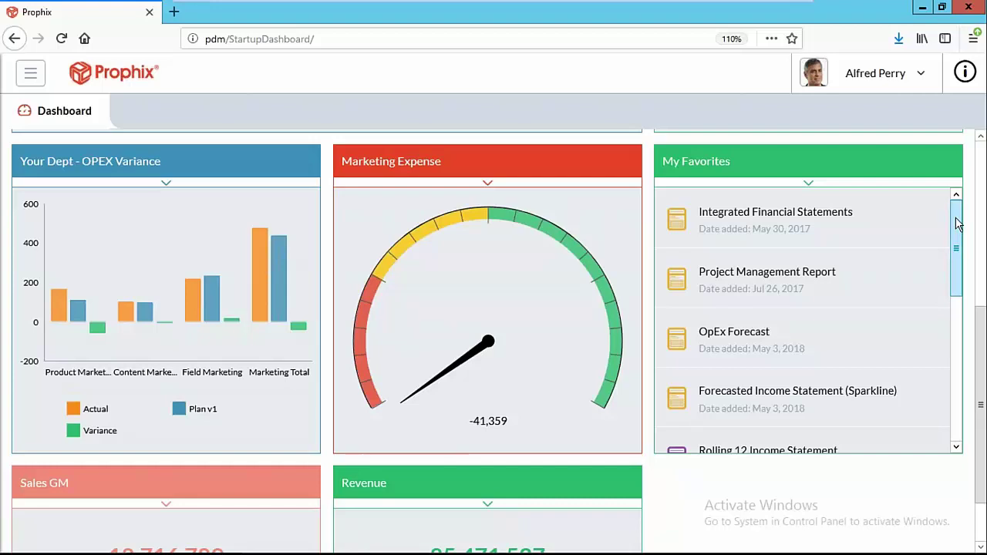
left_click_drag(958, 222, 954, 395)
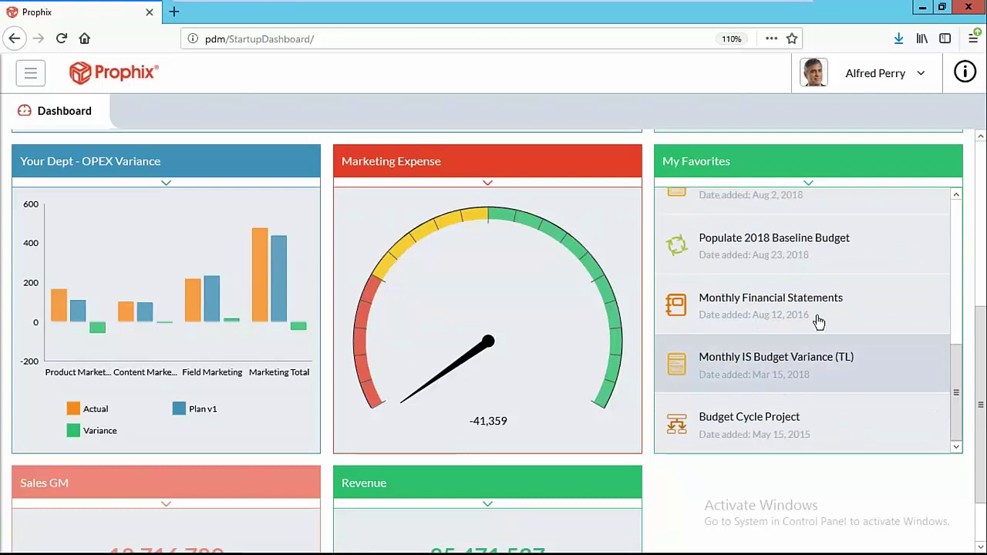
left_click(814, 317)
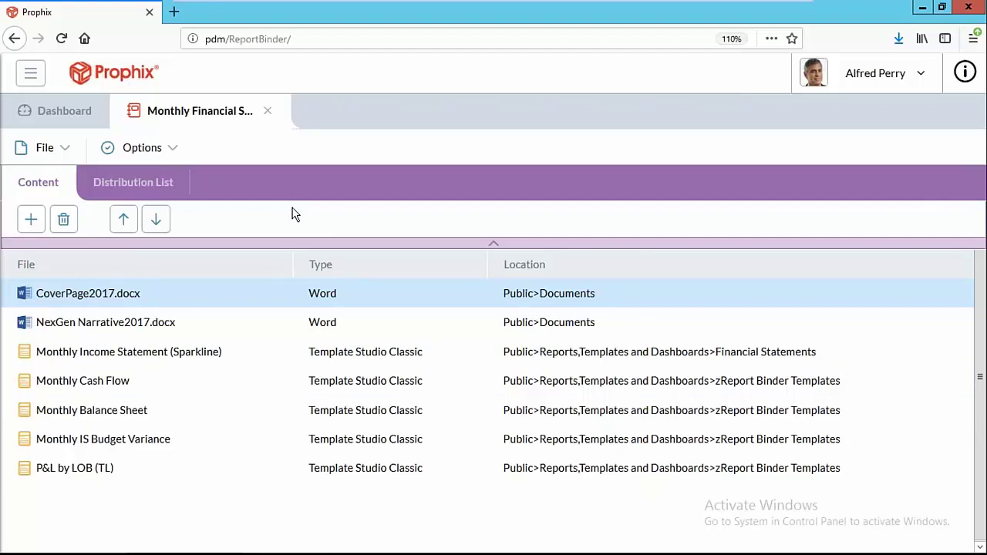
left_click(177, 190)
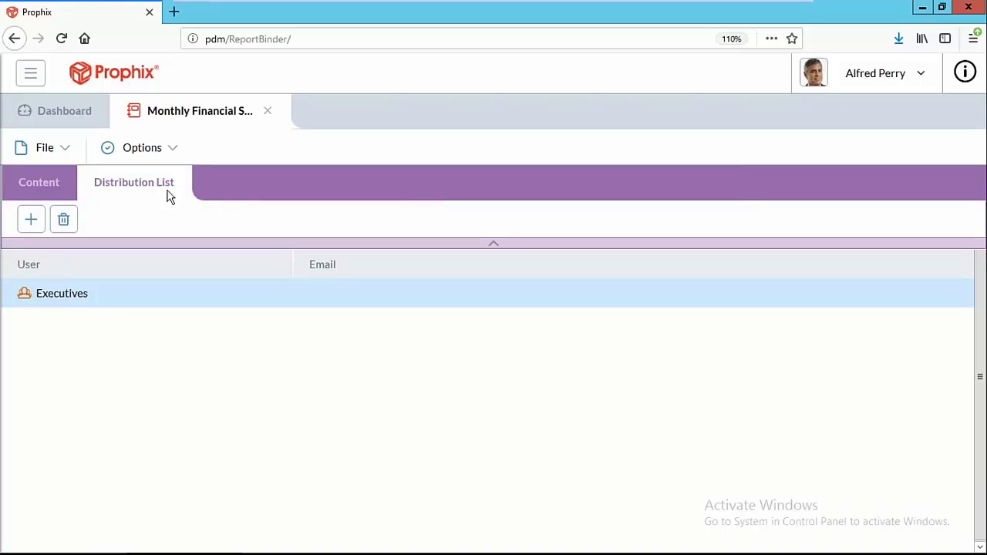
left_click(54, 183)
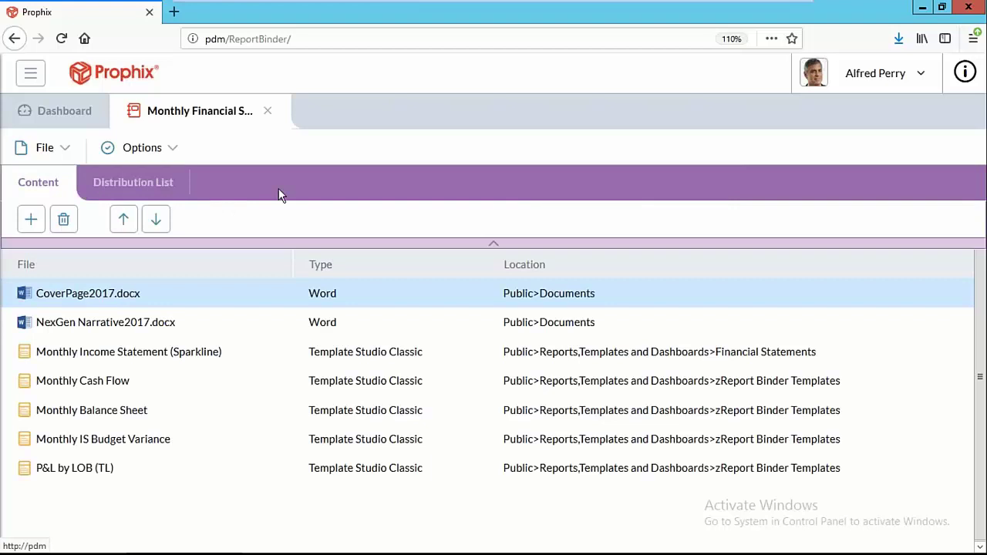
Step: Add a Report Binder distribution process under Root process in Process Manager
left_click(31, 74)
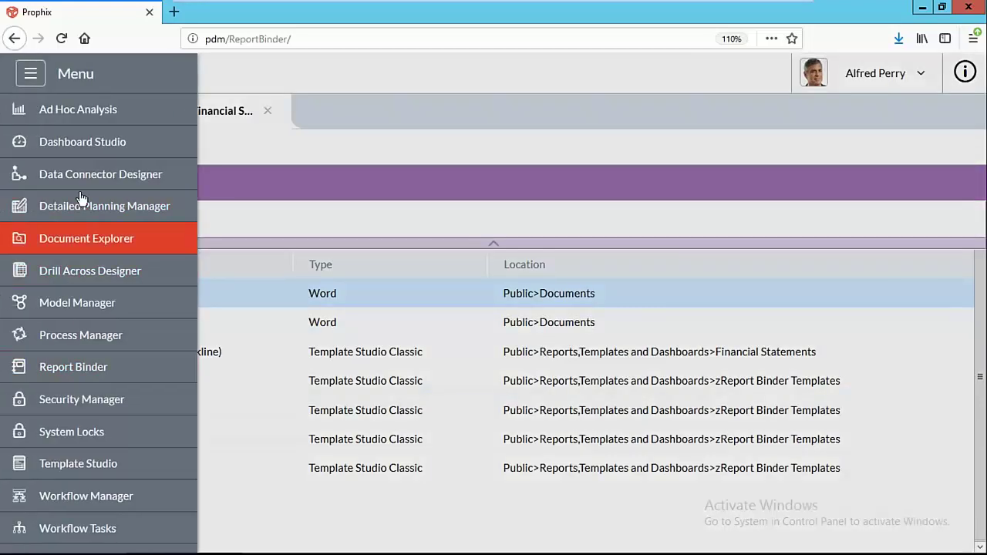
left_click(77, 334)
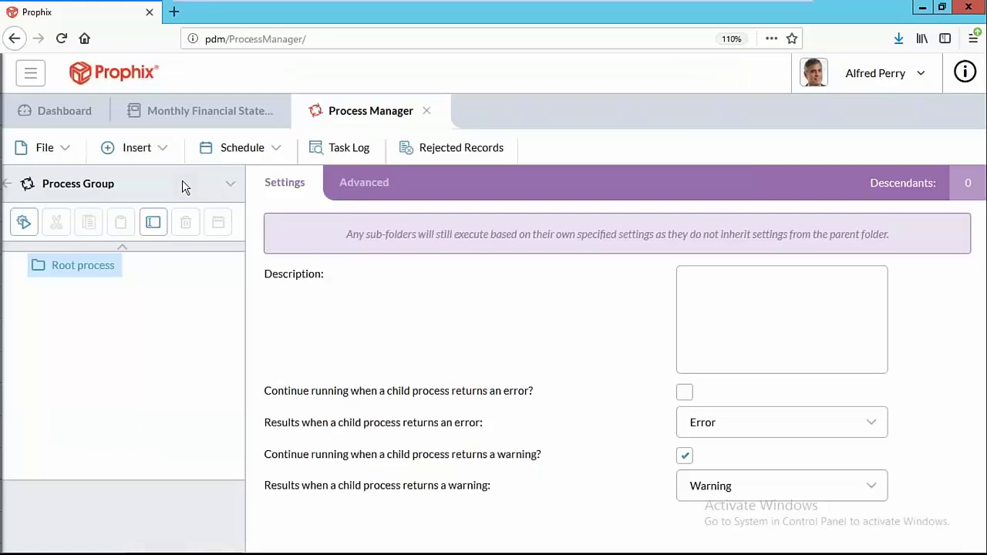
left_click(146, 153)
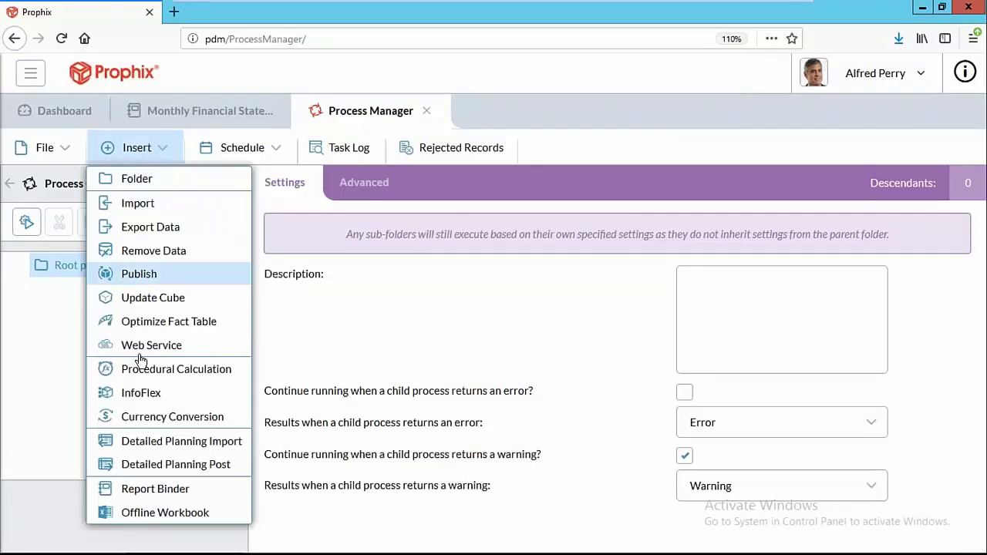
left_click(135, 494)
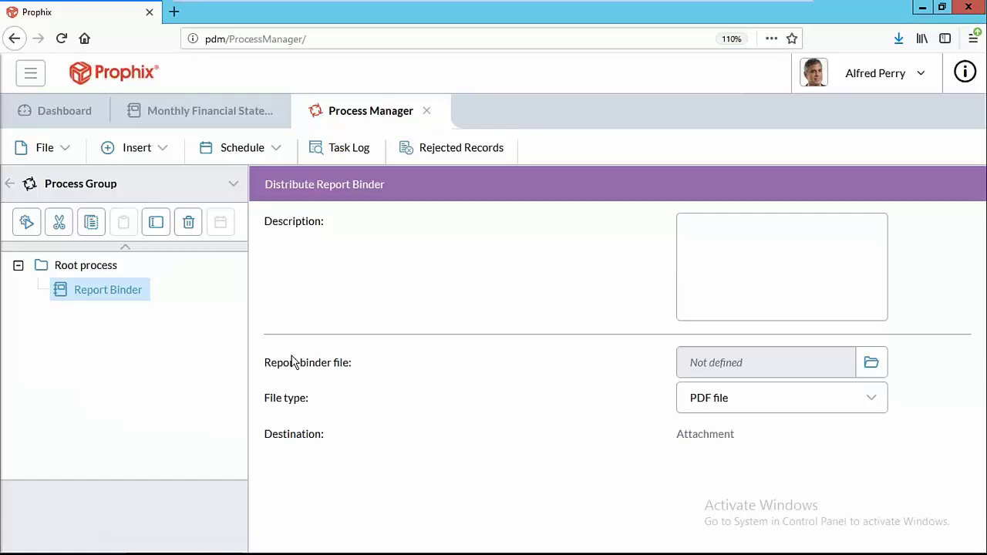
Step: Look at the Offline Workbook process type and the file types available for distributing the report binder
left_click(136, 147)
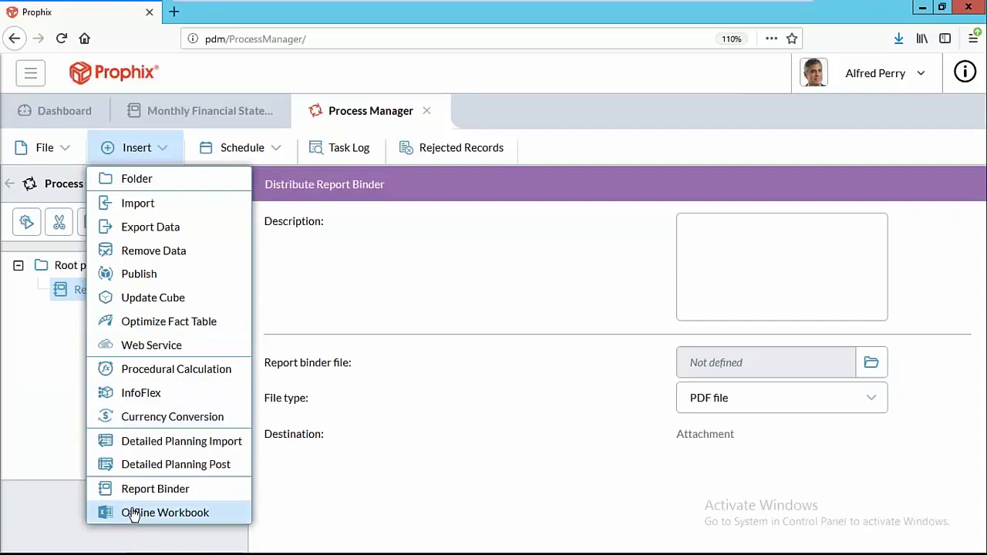
left_click(462, 346)
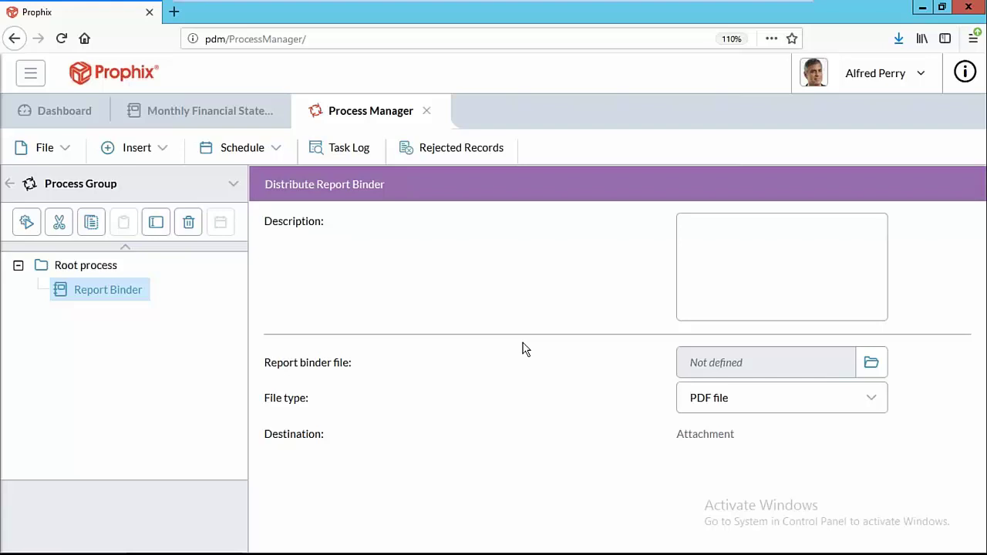
left_click(743, 399)
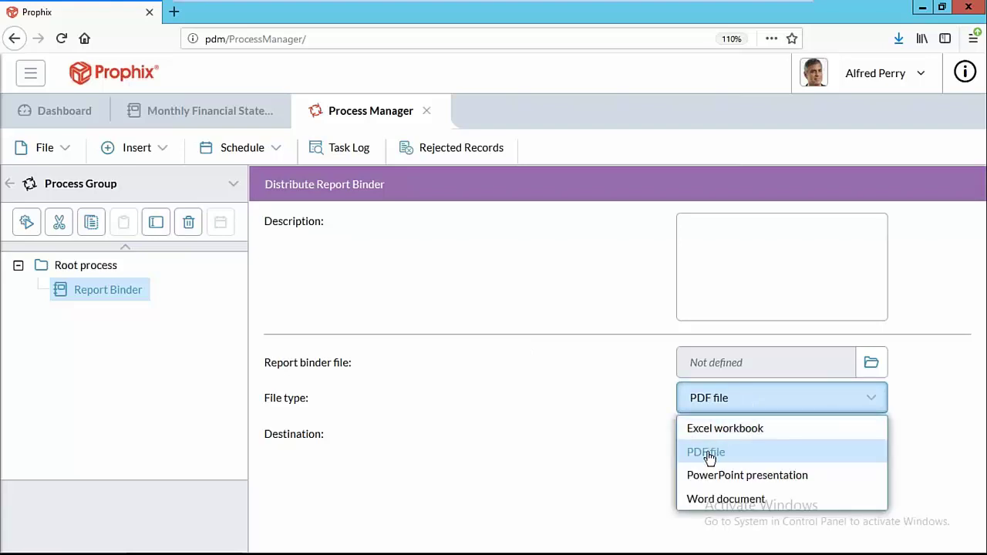
left_click(574, 414)
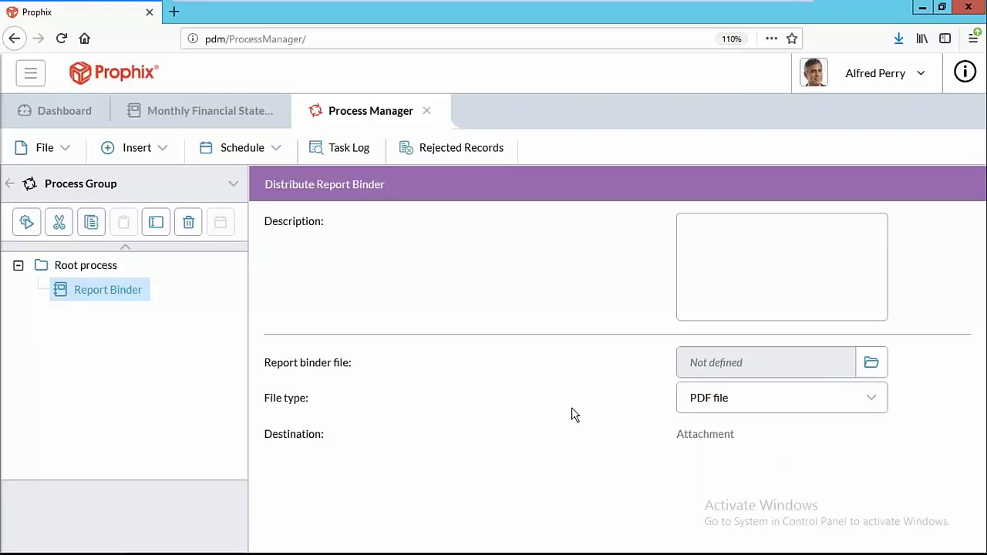
Step: Switch to the Monthly Financial Statements PDF on the desktop and examine its cover page and the monthly income statements by division and department
left_click(924, 8)
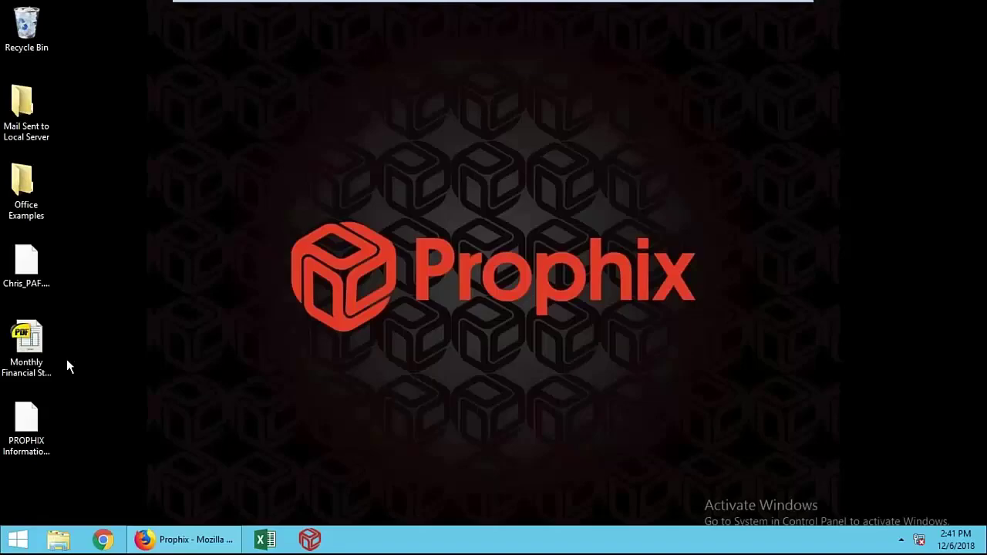
double_click(21, 343)
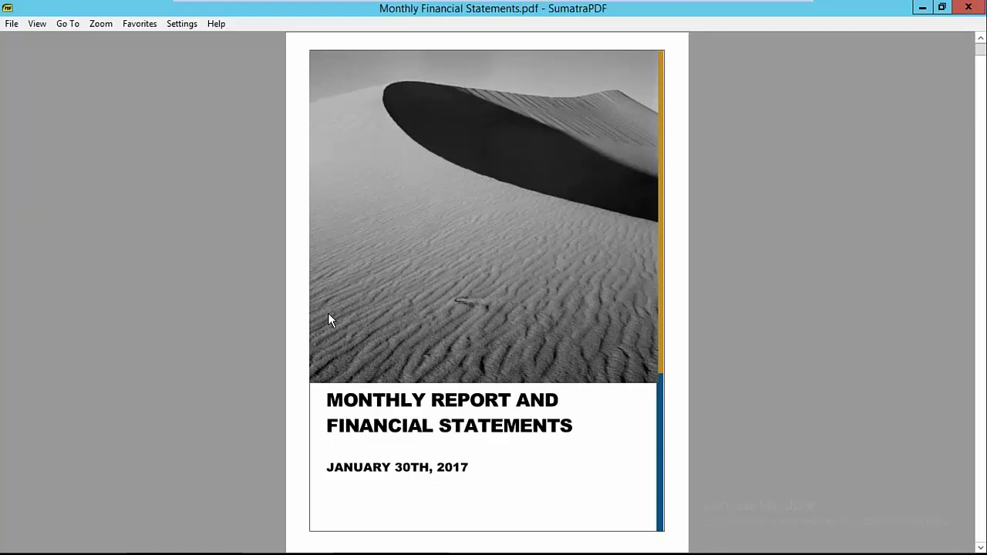
scroll(327, 313, "up", 2)
scroll(327, 312, "down", 5)
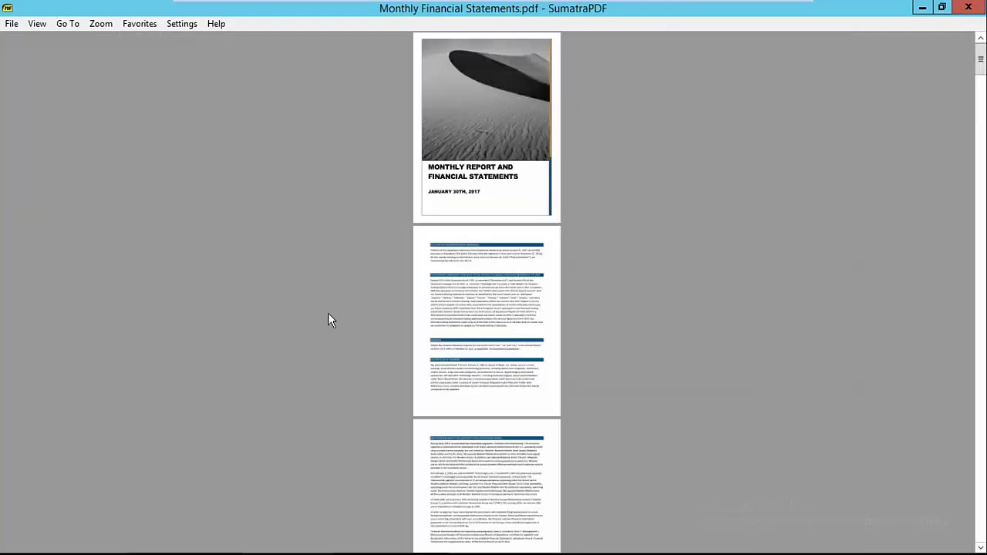
scroll(328, 314, "down", 1)
scroll(328, 315, "up", 3)
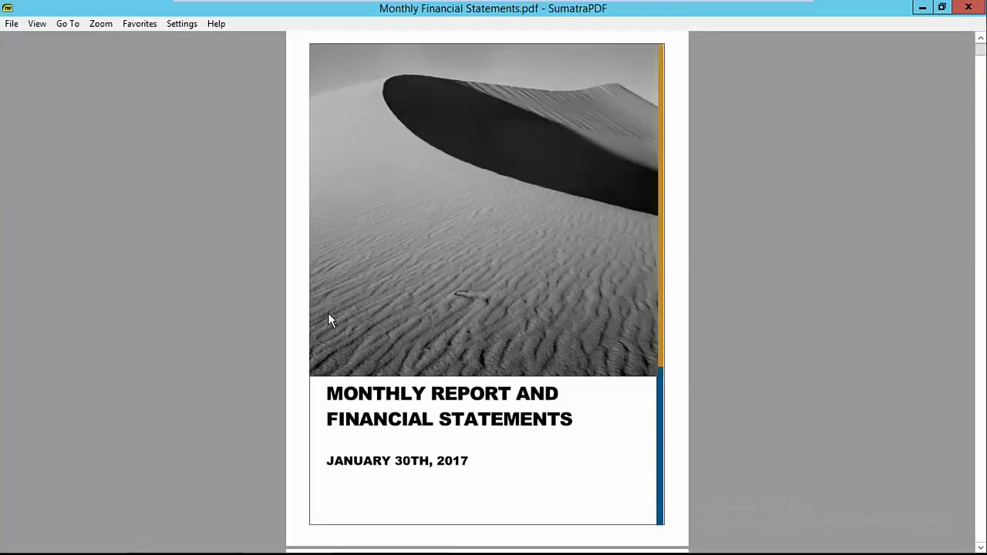
scroll(327, 312, "up", 3)
scroll(327, 315, "down", 2)
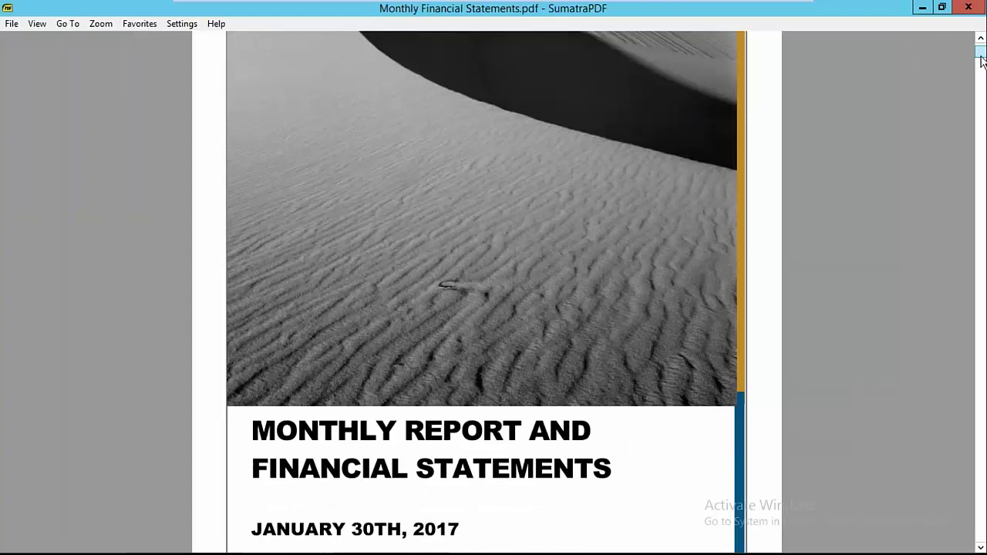
left_click_drag(982, 62, 609, 205)
scroll(609, 205, "down", 15)
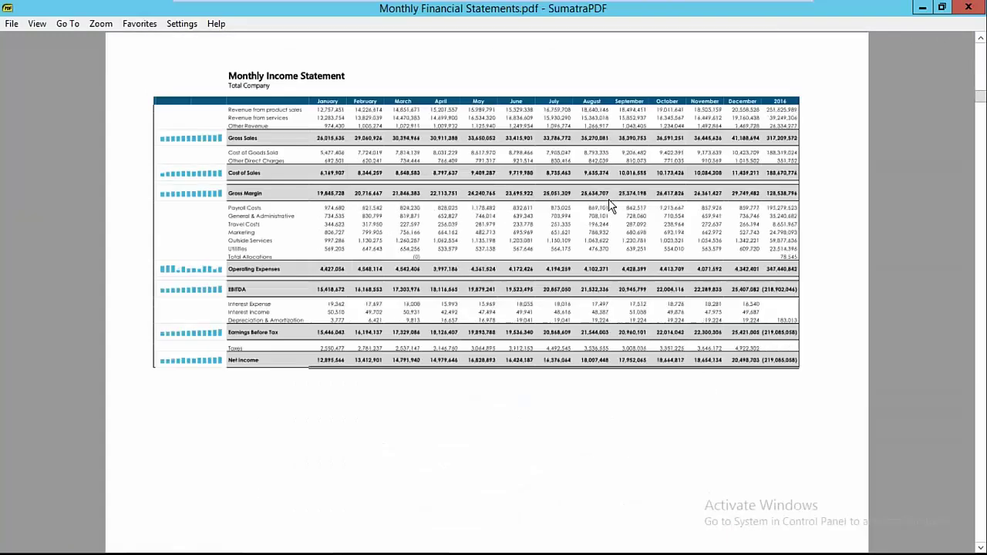
scroll(609, 204, "down", 5)
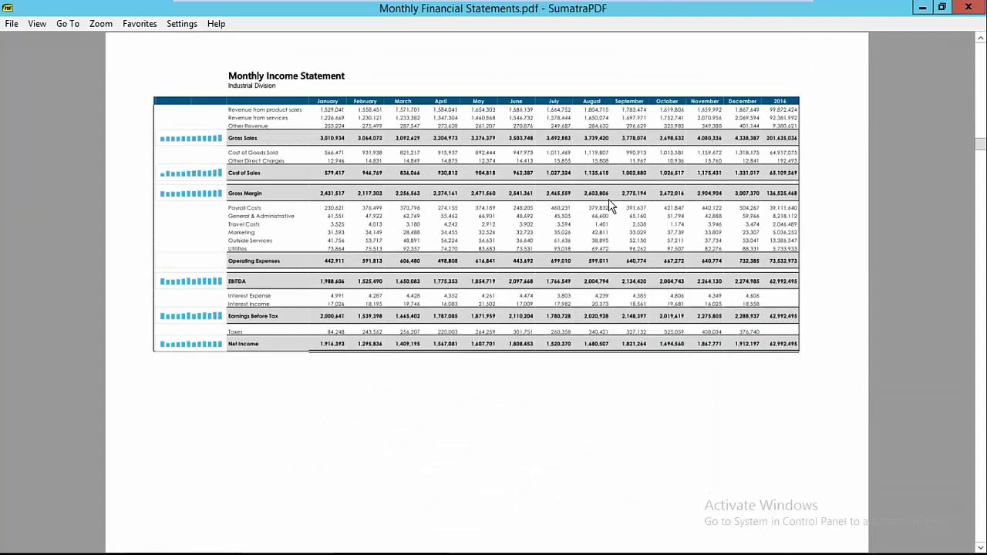
scroll(610, 204, "down", 4)
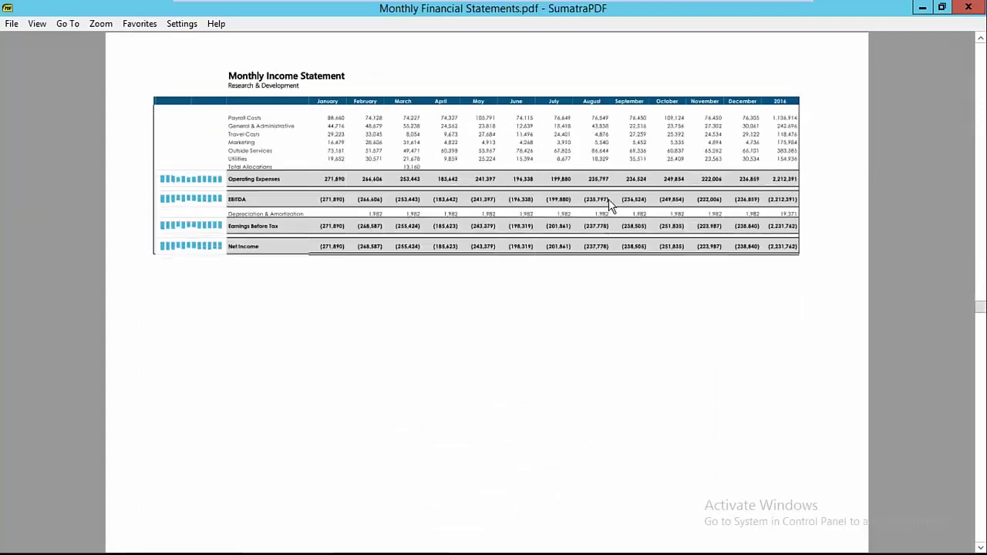
Step: Examine the remaining monthly income statements, cash flow statement, balance sheet and Revenue by LOB Dashboard in the PDF, and close the file
scroll(609, 204, "down", 3)
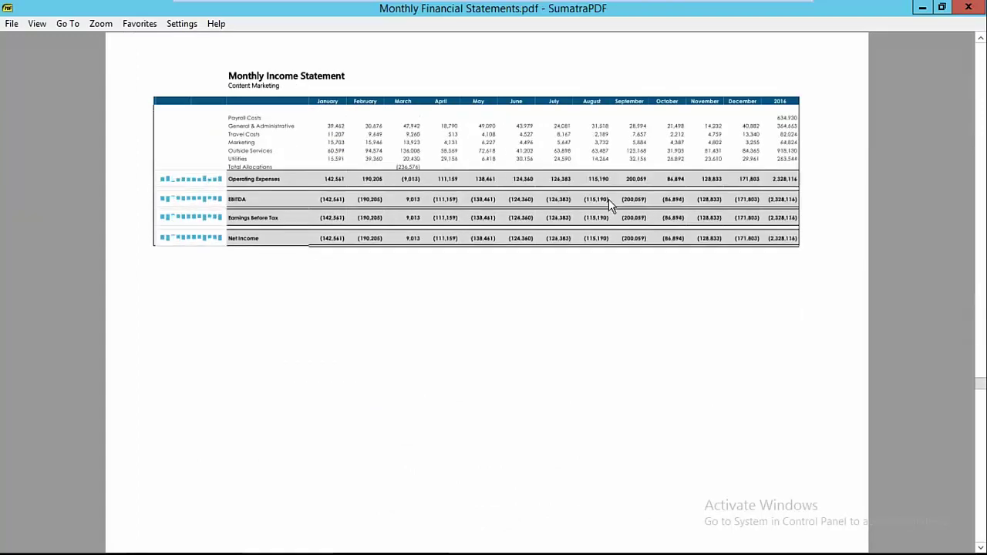
scroll(608, 202, "down", 1)
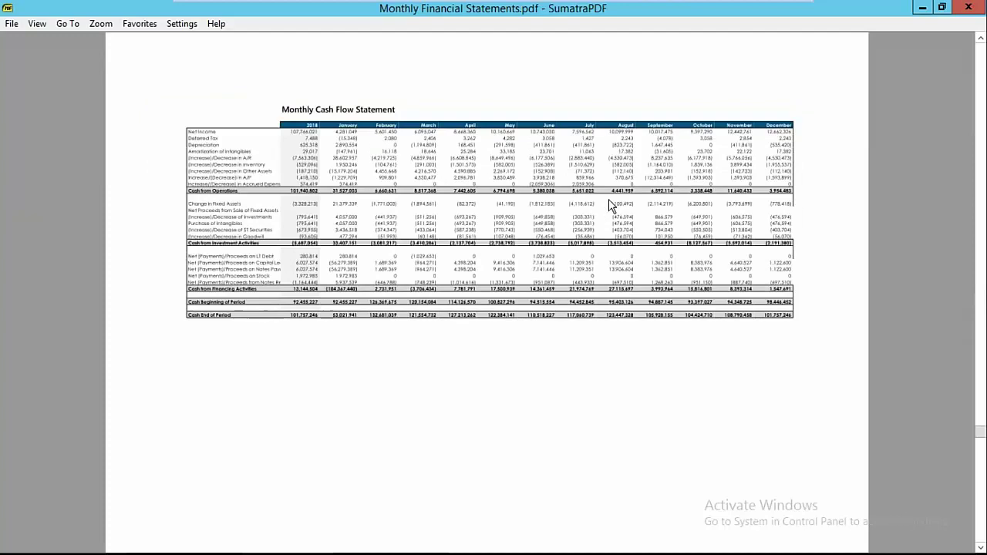
scroll(608, 202, "up", 1)
scroll(608, 199, "down", 1)
scroll(609, 205, "up", 1)
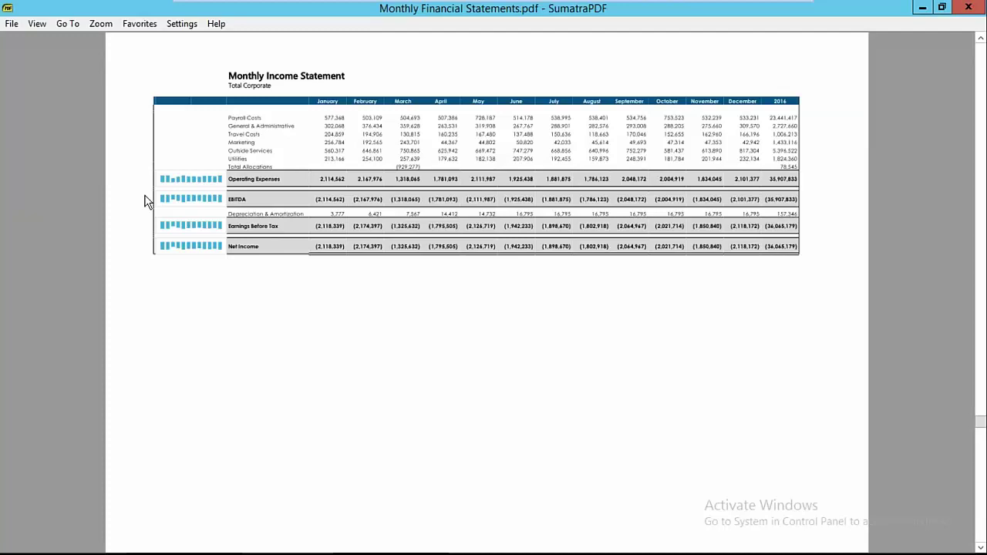
scroll(147, 201, "down", 1)
scroll(146, 201, "down", 1)
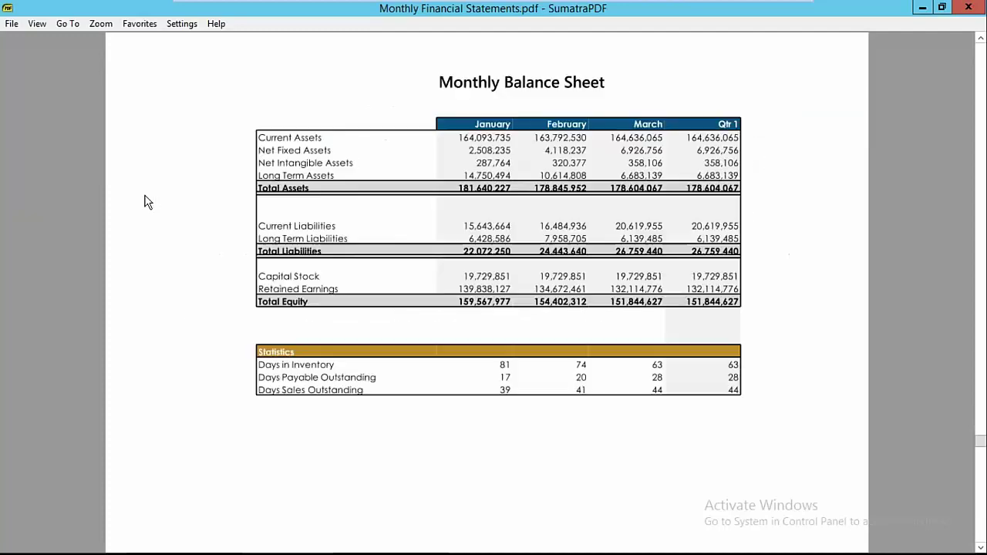
scroll(146, 201, "up", 2)
scroll(146, 201, "down", 2)
scroll(146, 201, "down", 3)
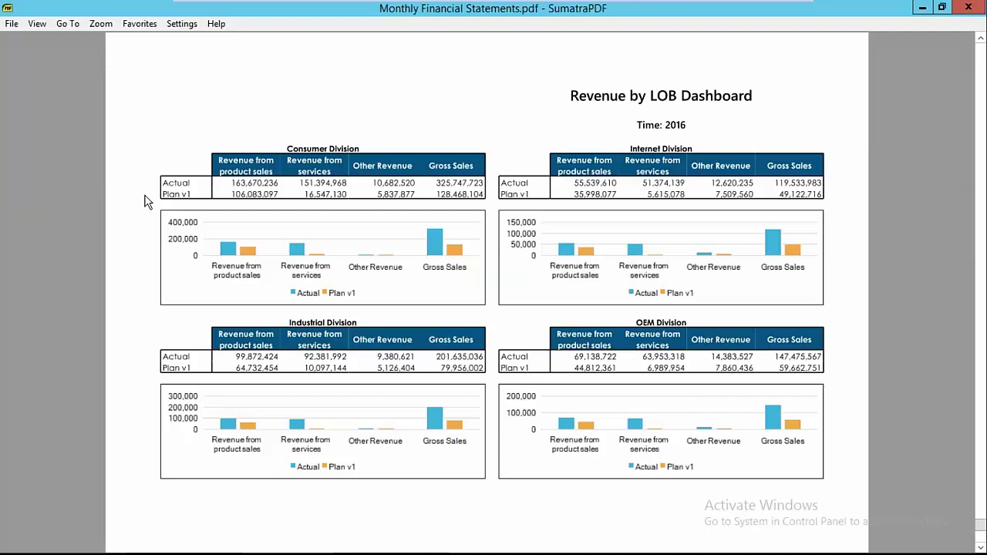
left_click(968, 9)
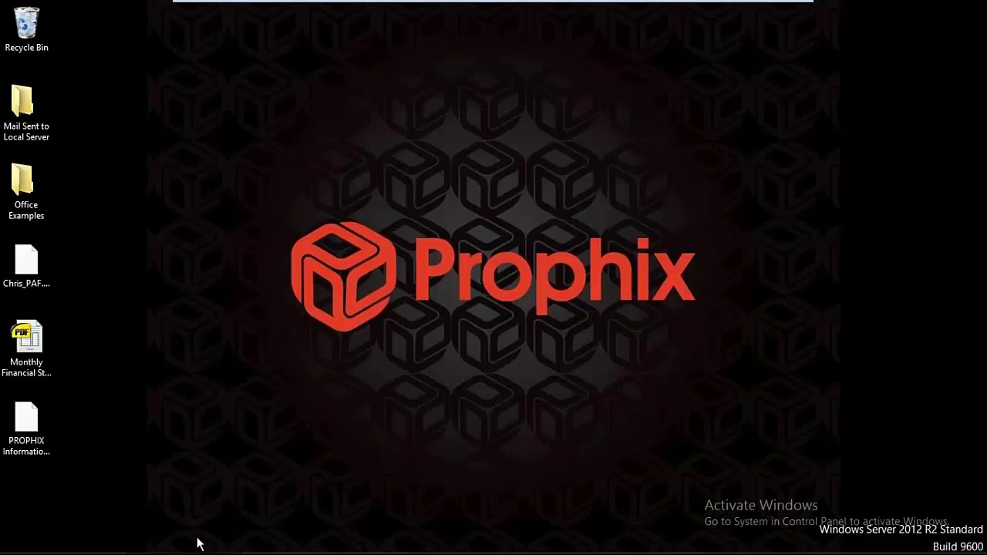
Step: Switch back to Prophix in Firefox and close both Process Manager, discarding its unsaved changes, and the Monthly Financial Statements binder
mouse_move(198, 548)
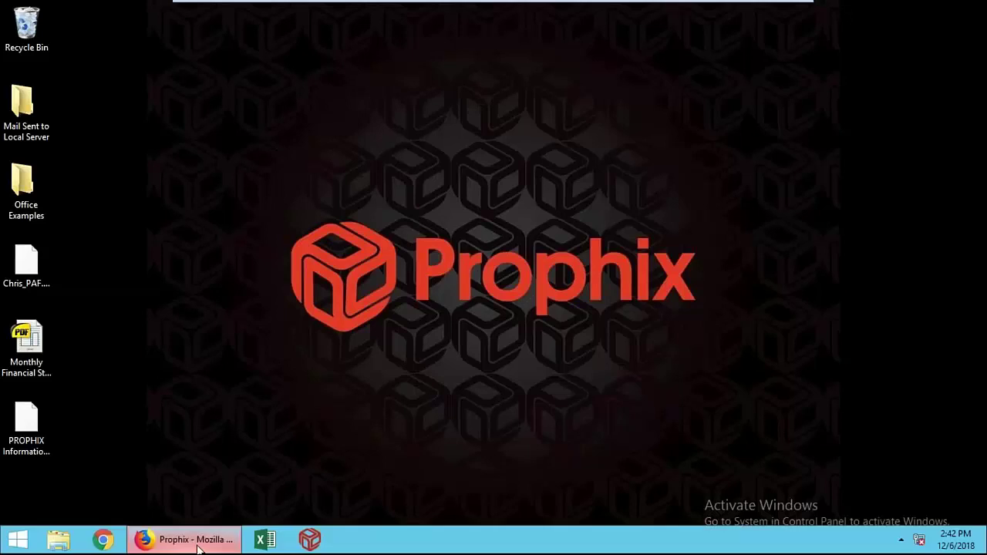
left_click(193, 540)
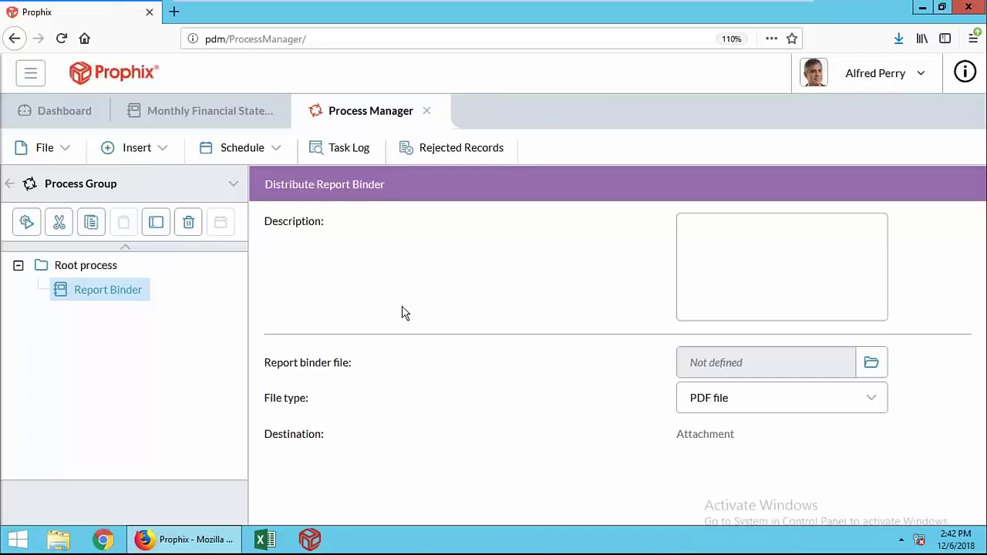
left_click(426, 110)
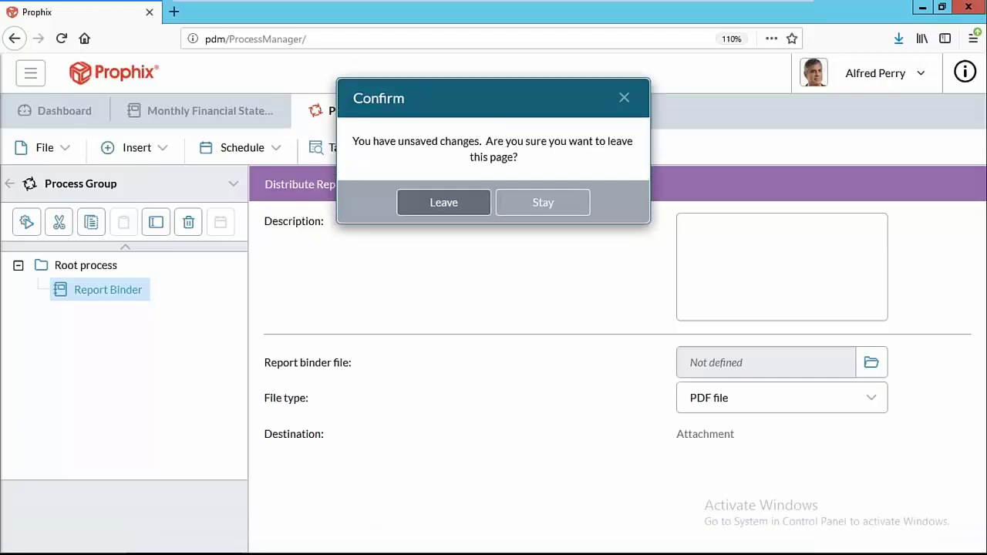
left_click(451, 203)
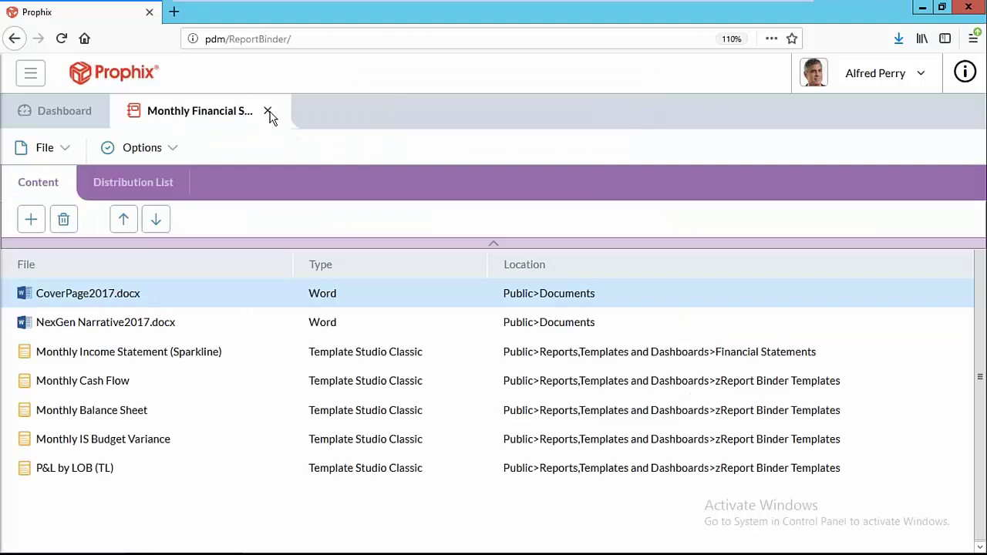
left_click(268, 112)
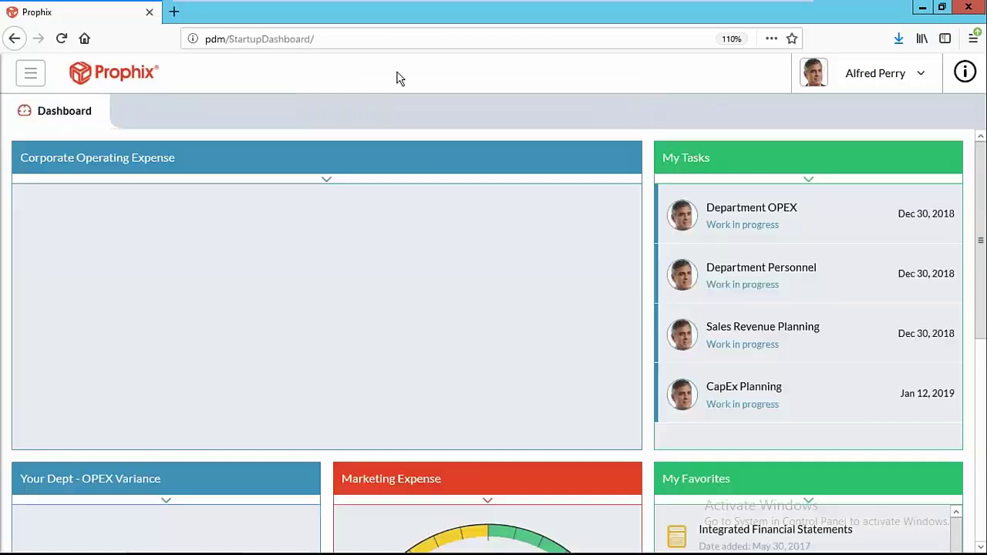